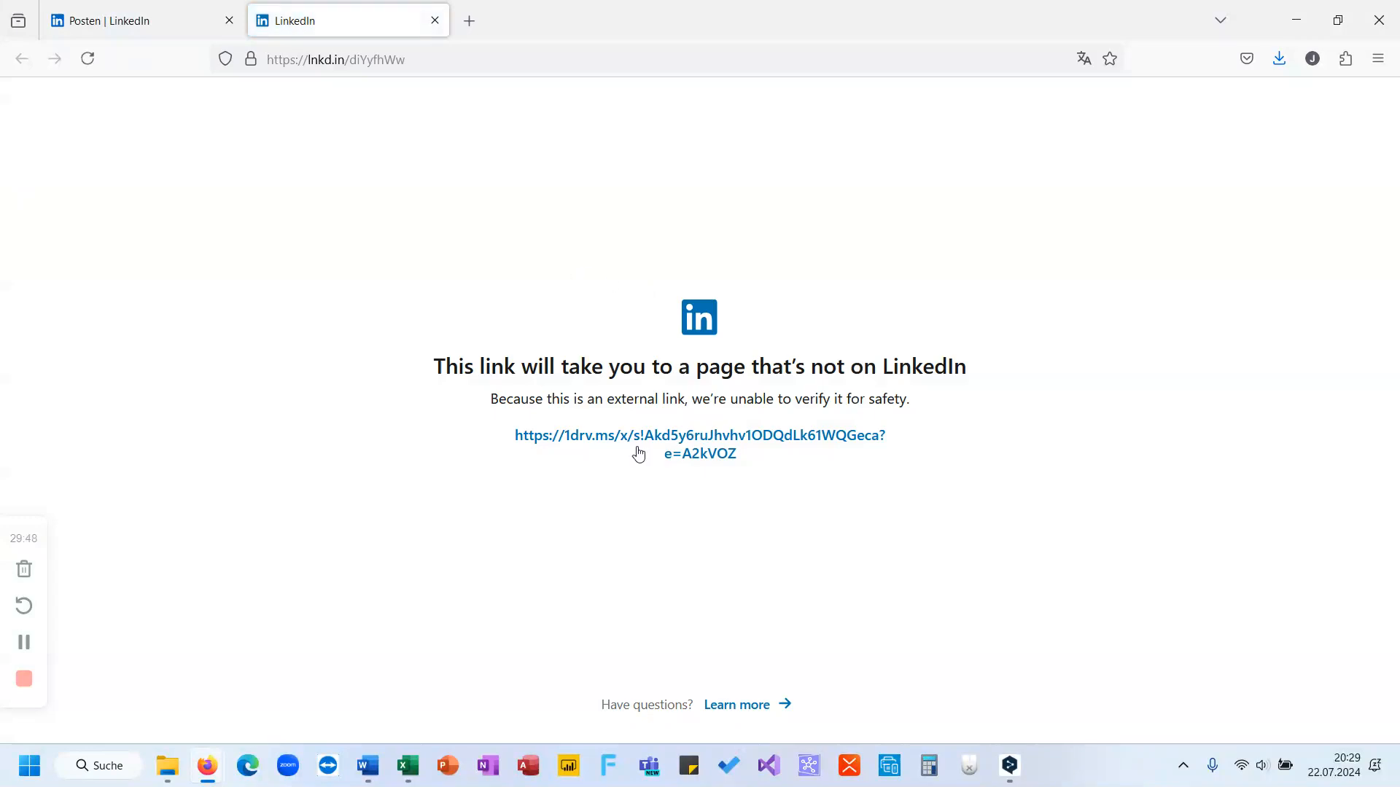
Follow the external link to the US Presidents_4 workbook and download a copy of it
left_click(670, 452)
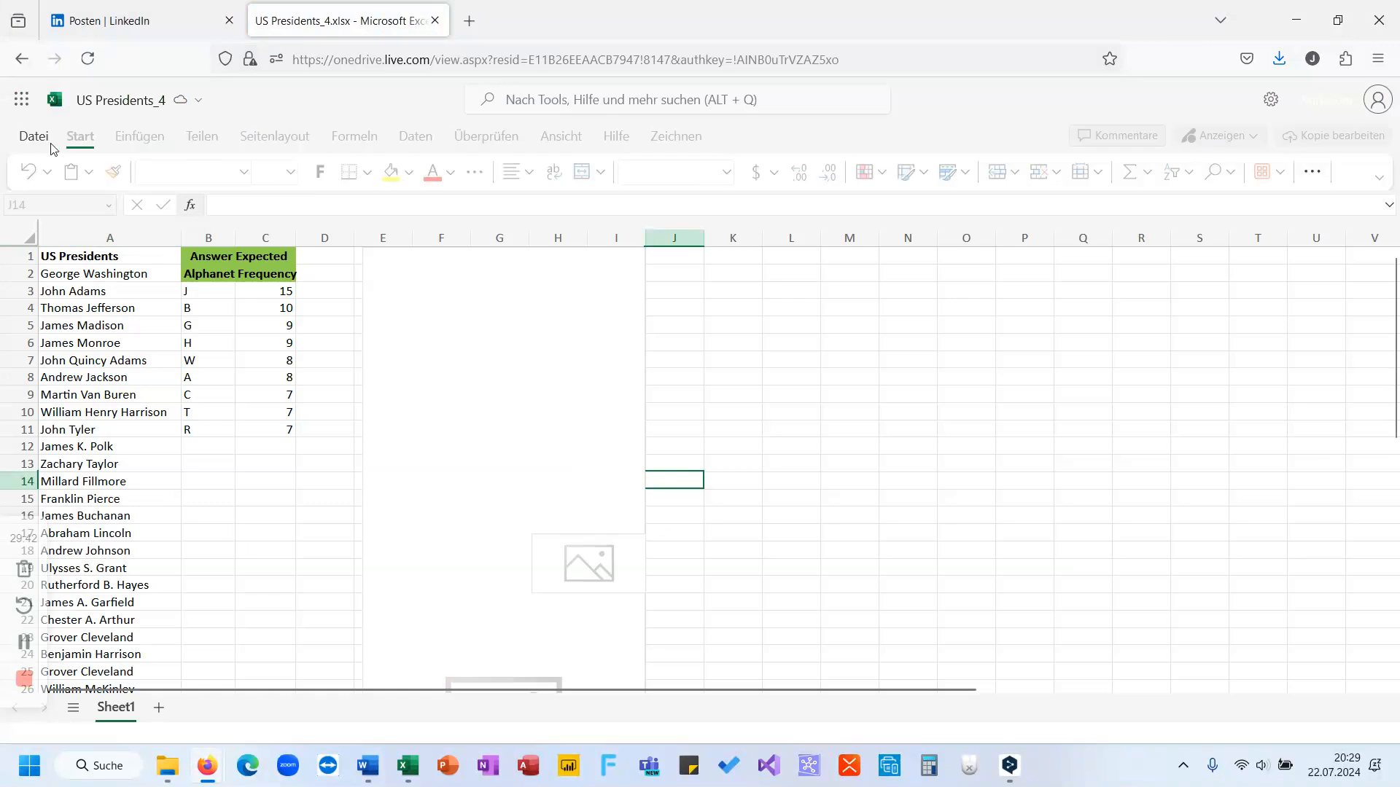
left_click(32, 136)
mouse_move(190, 209)
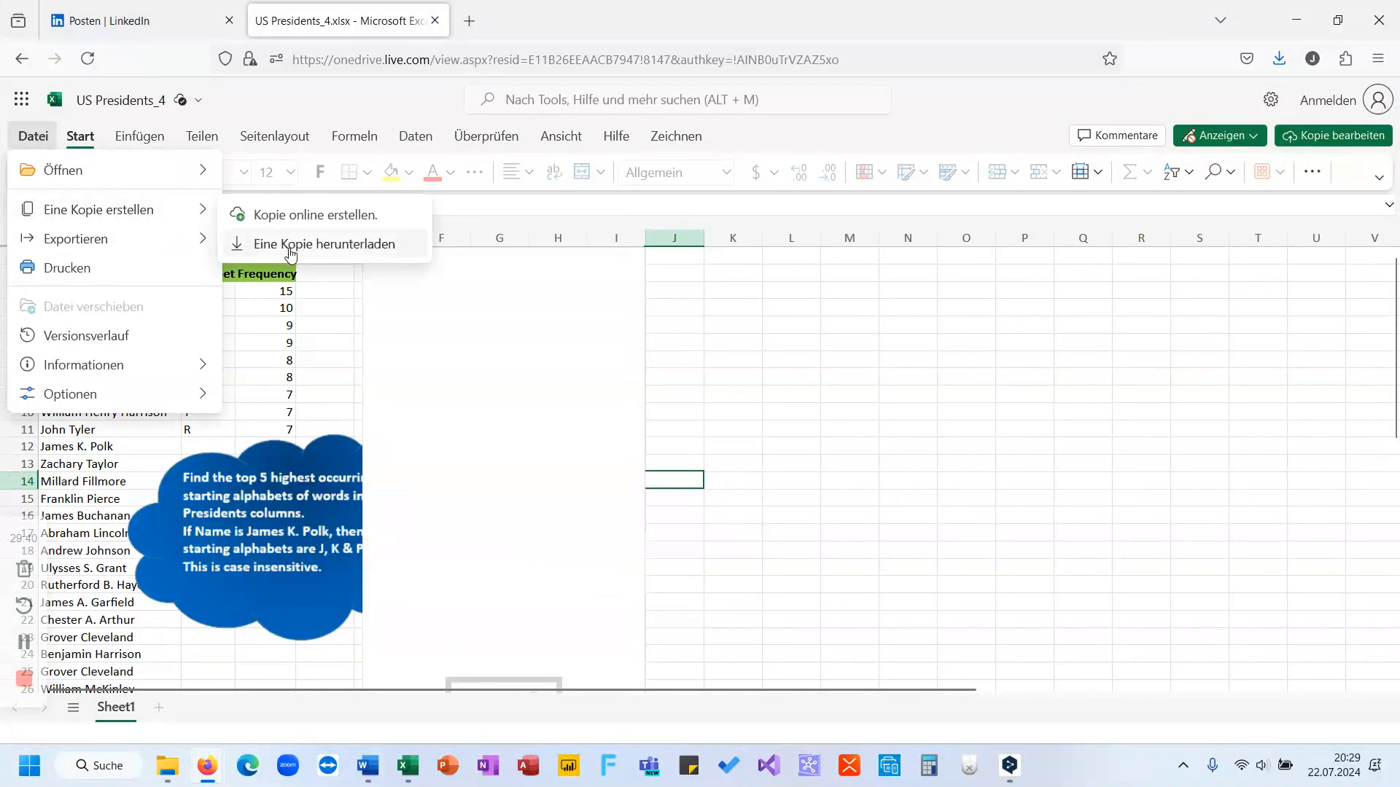
left_click(285, 240)
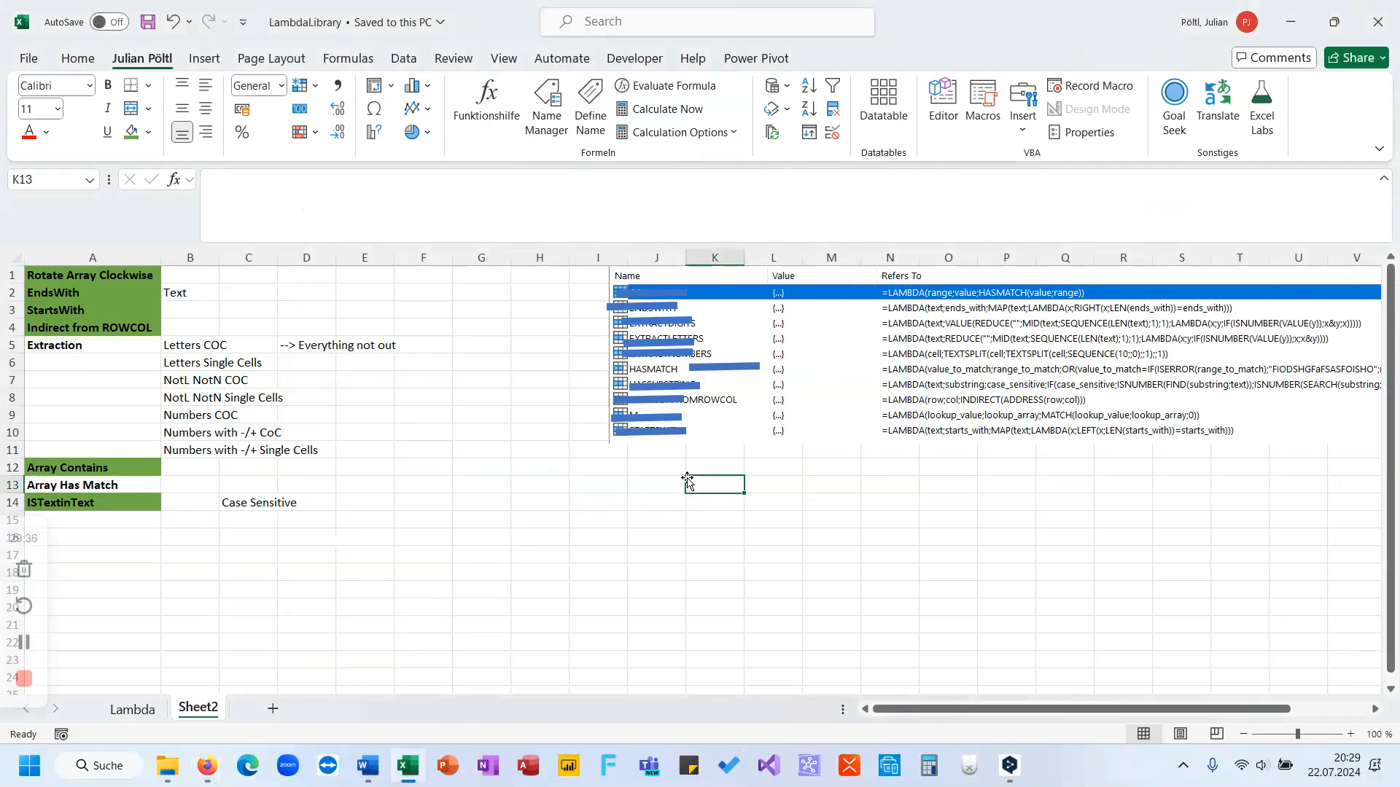
Delete the two extra graphics from the sheet and move the thought bubble with the task text to around columns M to R
left_click(543, 464)
key("Delete")
left_click(597, 589)
key("Delete")
left_click_drag(423, 537, 1127, 514)
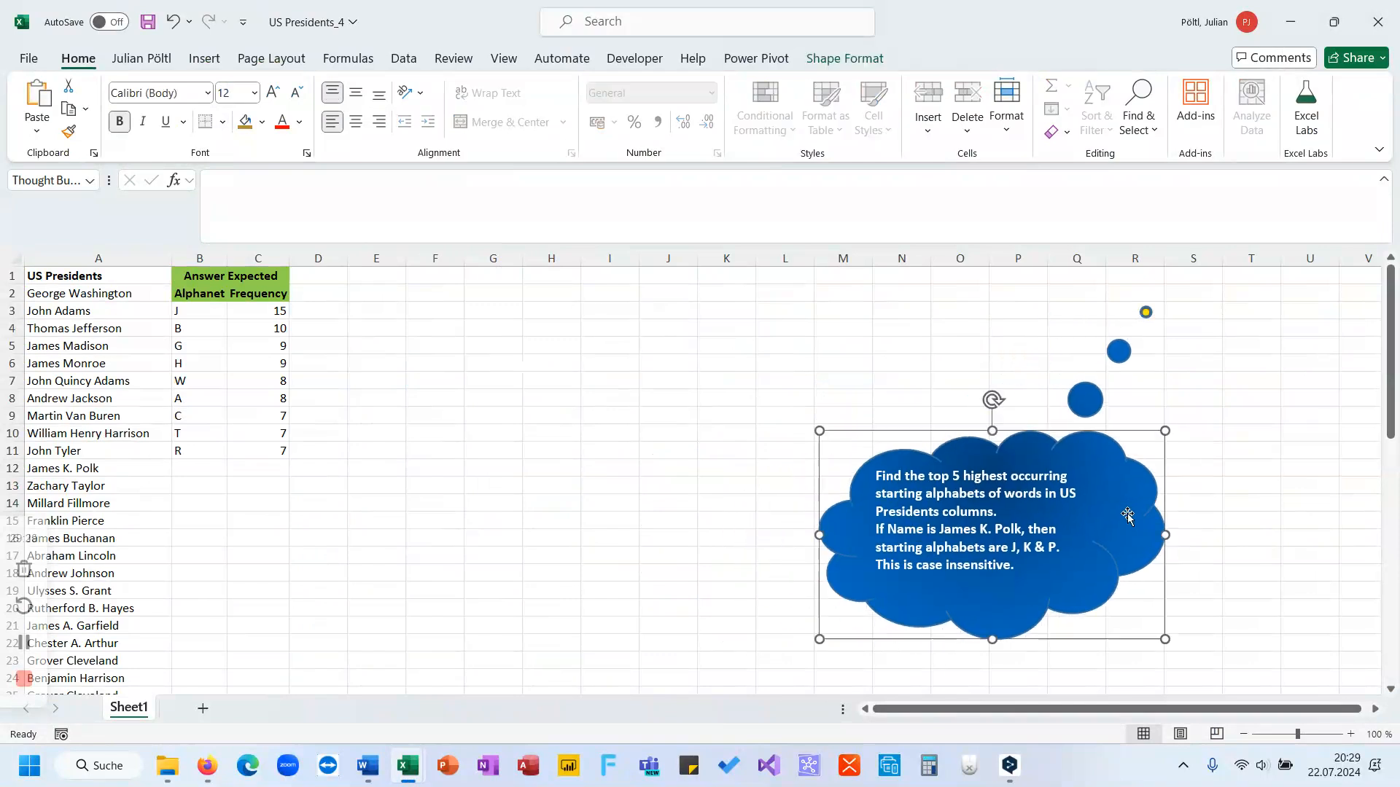
Start a LET formula in cell F2 with N as its first name
left_click(444, 296)
scroll(94, 463, "down", 15)
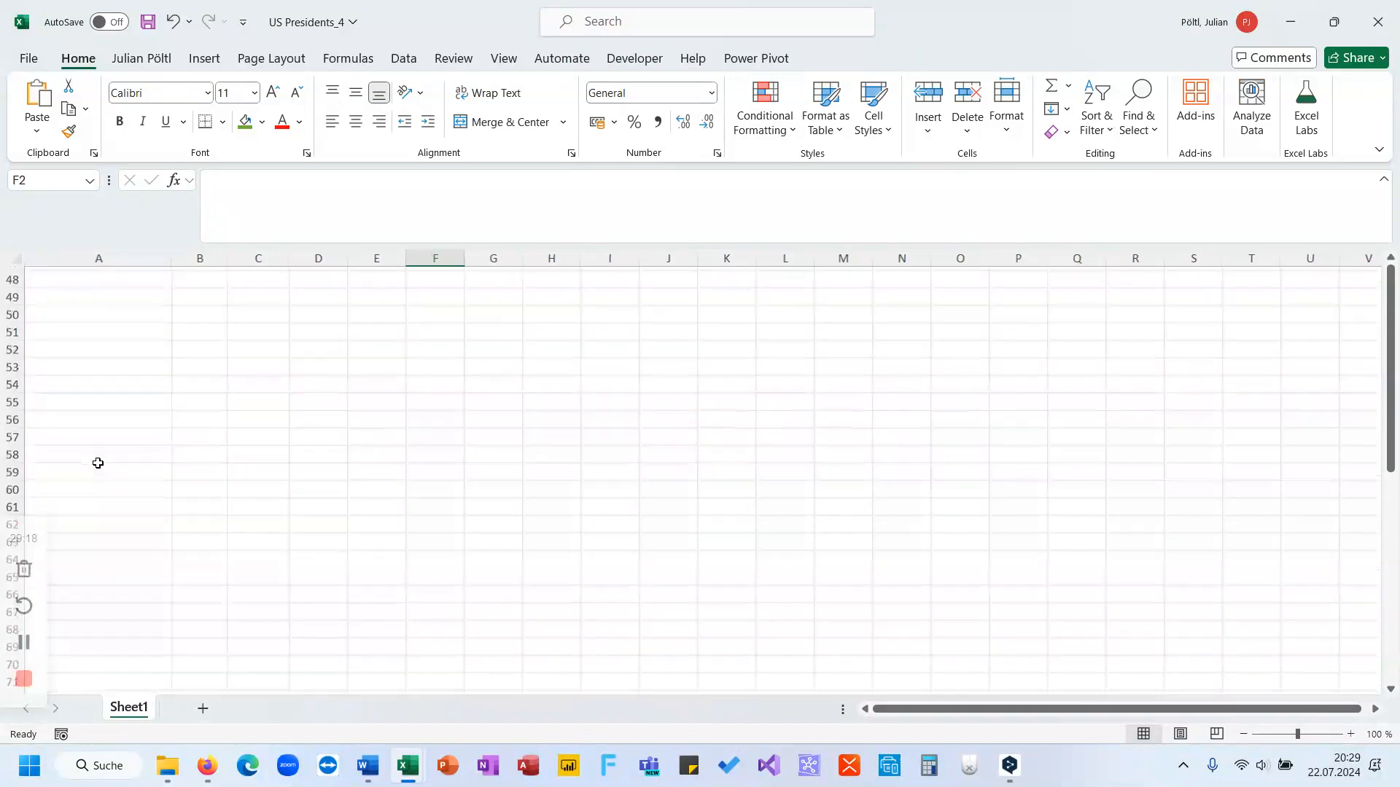
scroll(94, 462, "up", 15)
type("=")
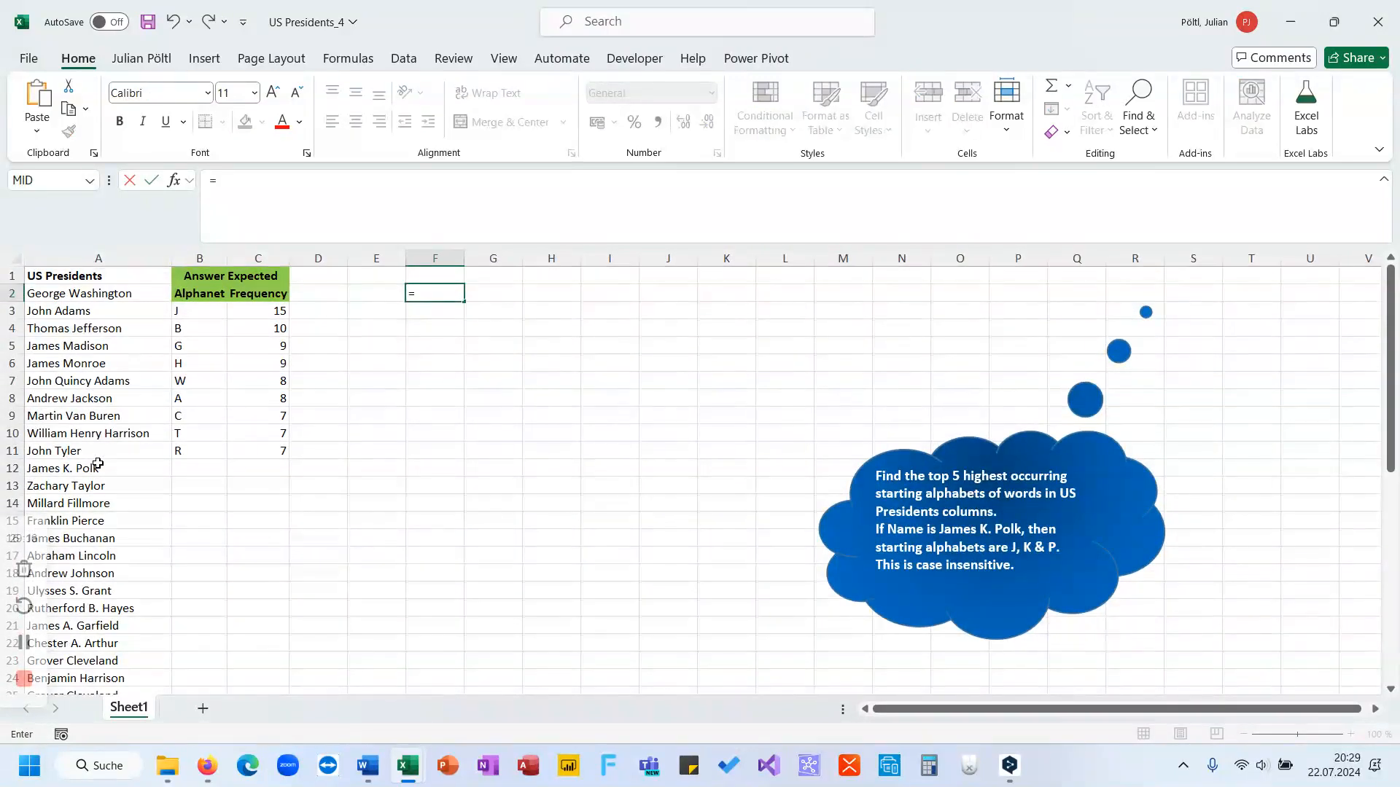
type("Let(N;")
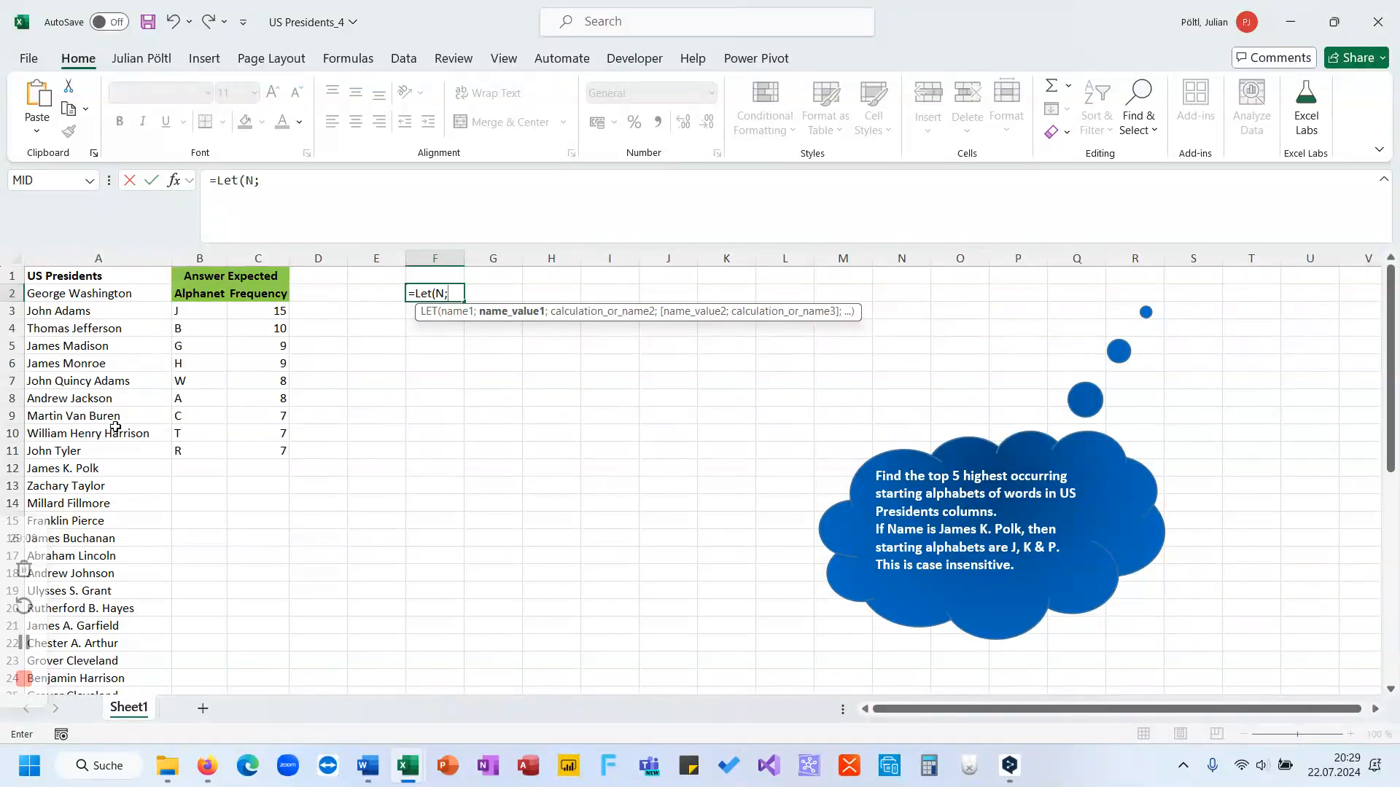
type("Conc")
key("Tab")
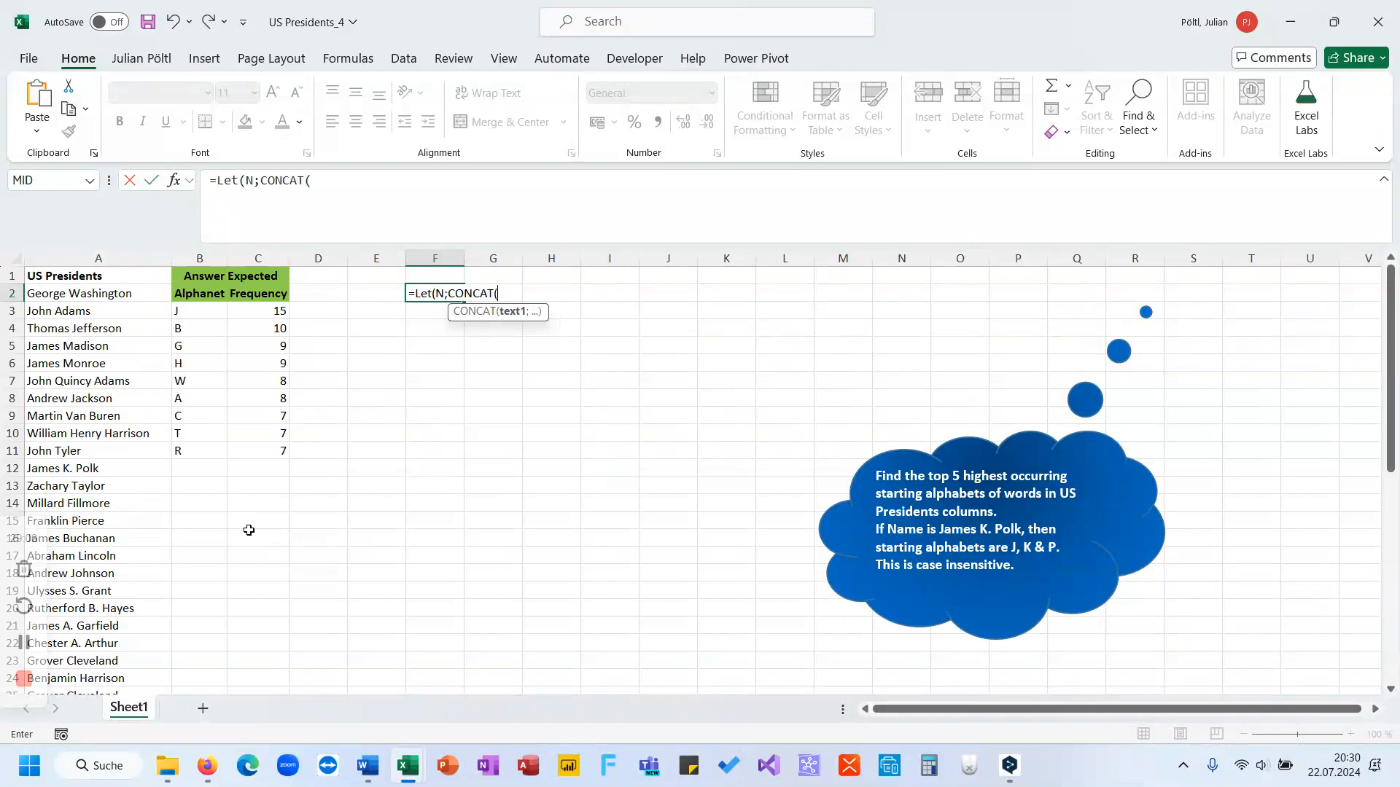
key("BackSpace")
key("BackSpace")
key("BackSpace")
key("BackSpace")
key("BackSpace")
key("BackSpace")
key("BackSpace")
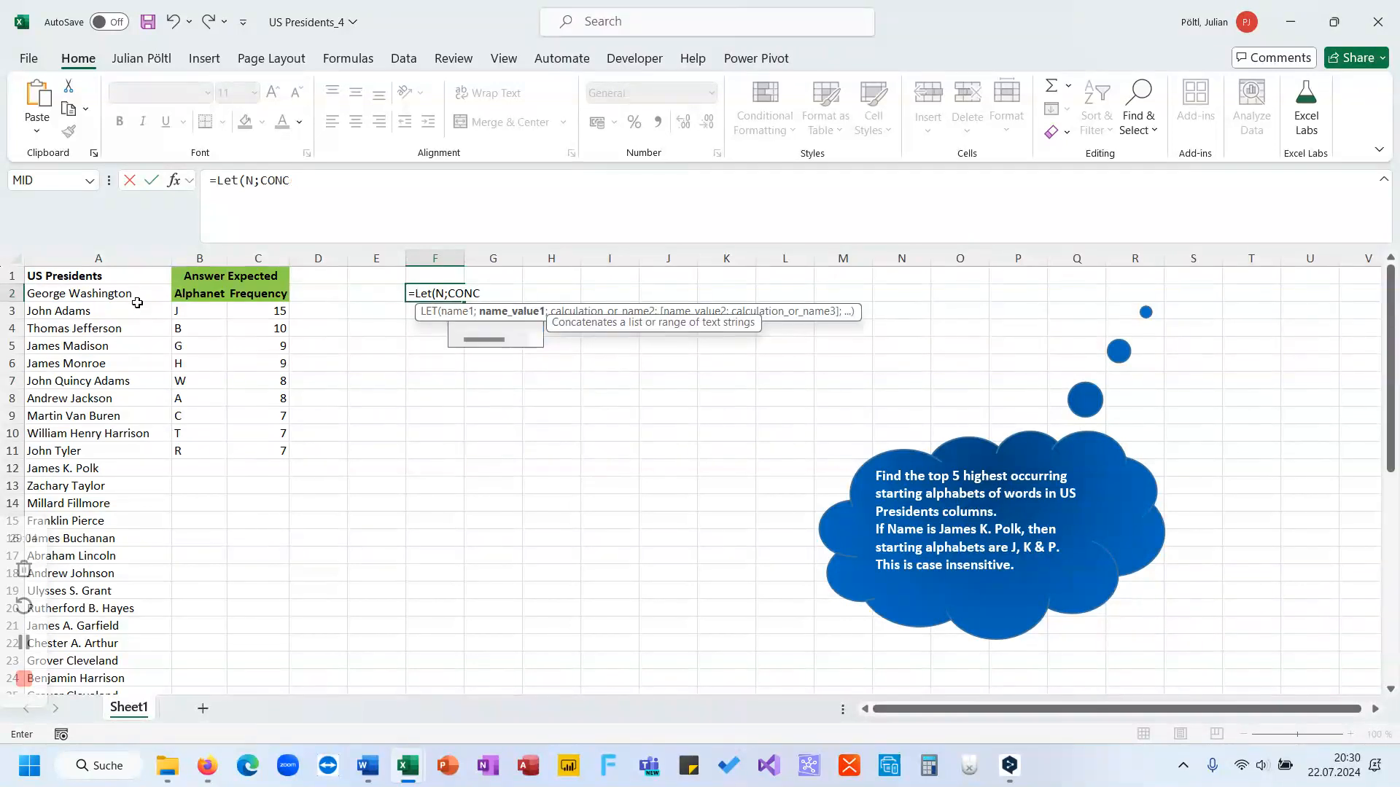
Define N as TEXTJOIN(" ";;A2:A47) and return N as the result of the LET formula in F2
type("Textj")
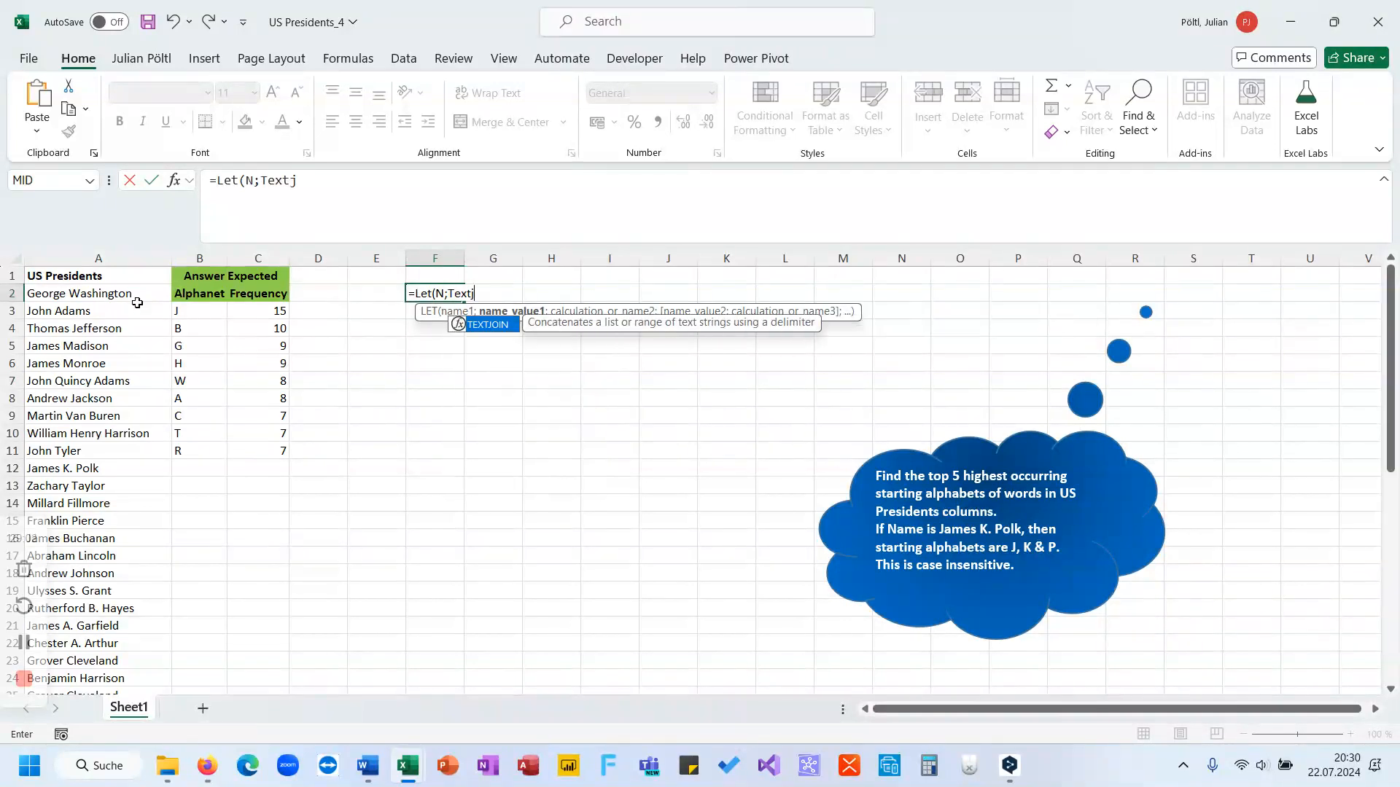
key("Tab")
type("\" \";;")
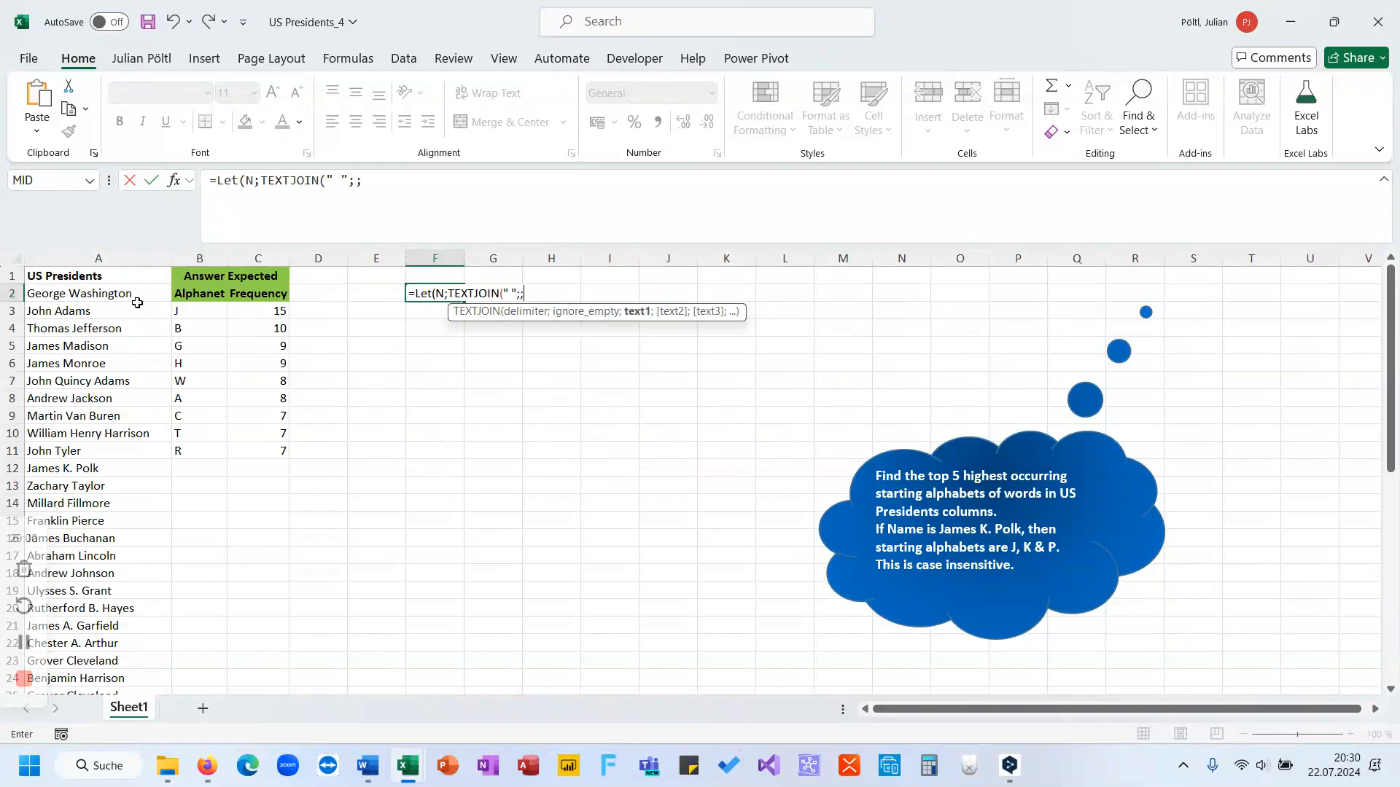
left_click(134, 296)
key("ctrl+shift+Down")
type("))")
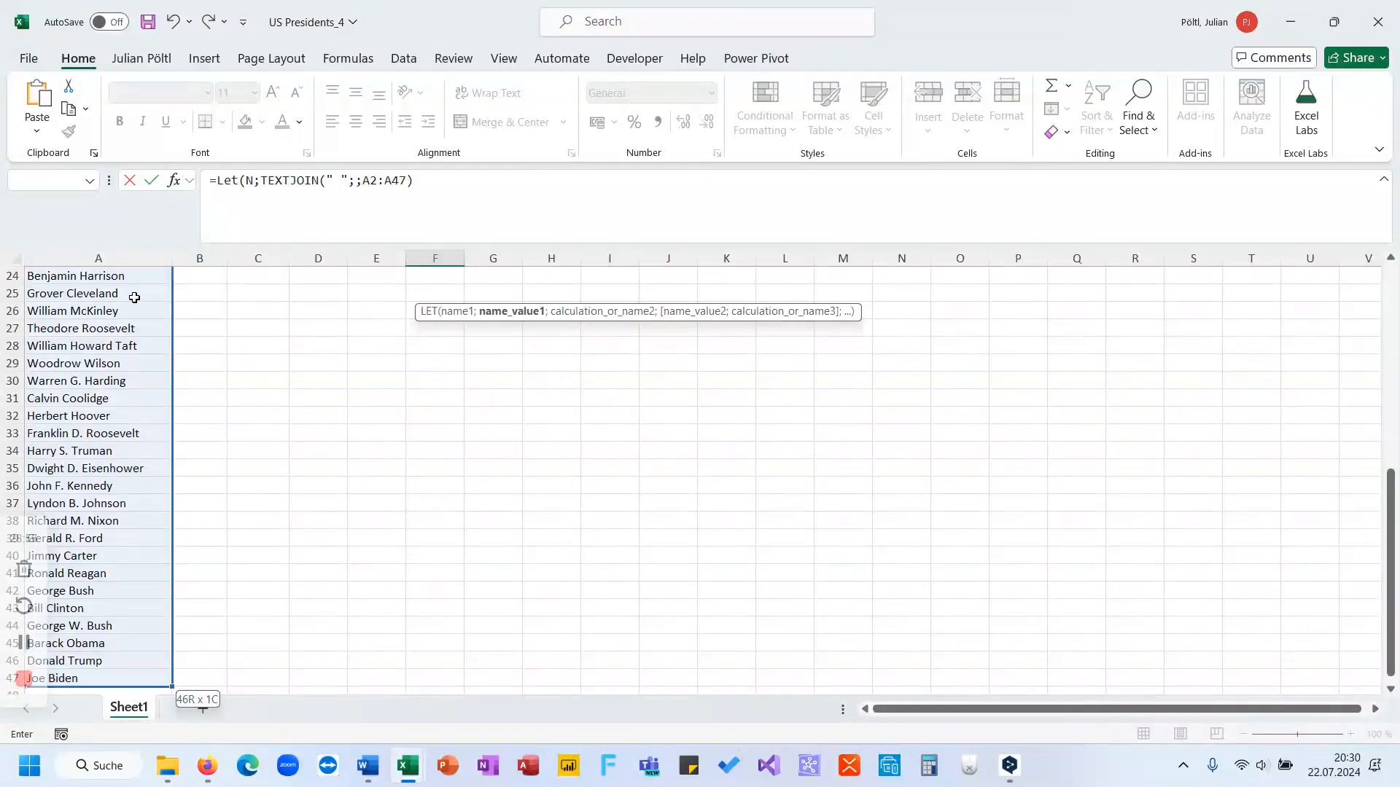
type(";N")
key("ctrl+Return")
scroll(270, 540, "up", 1)
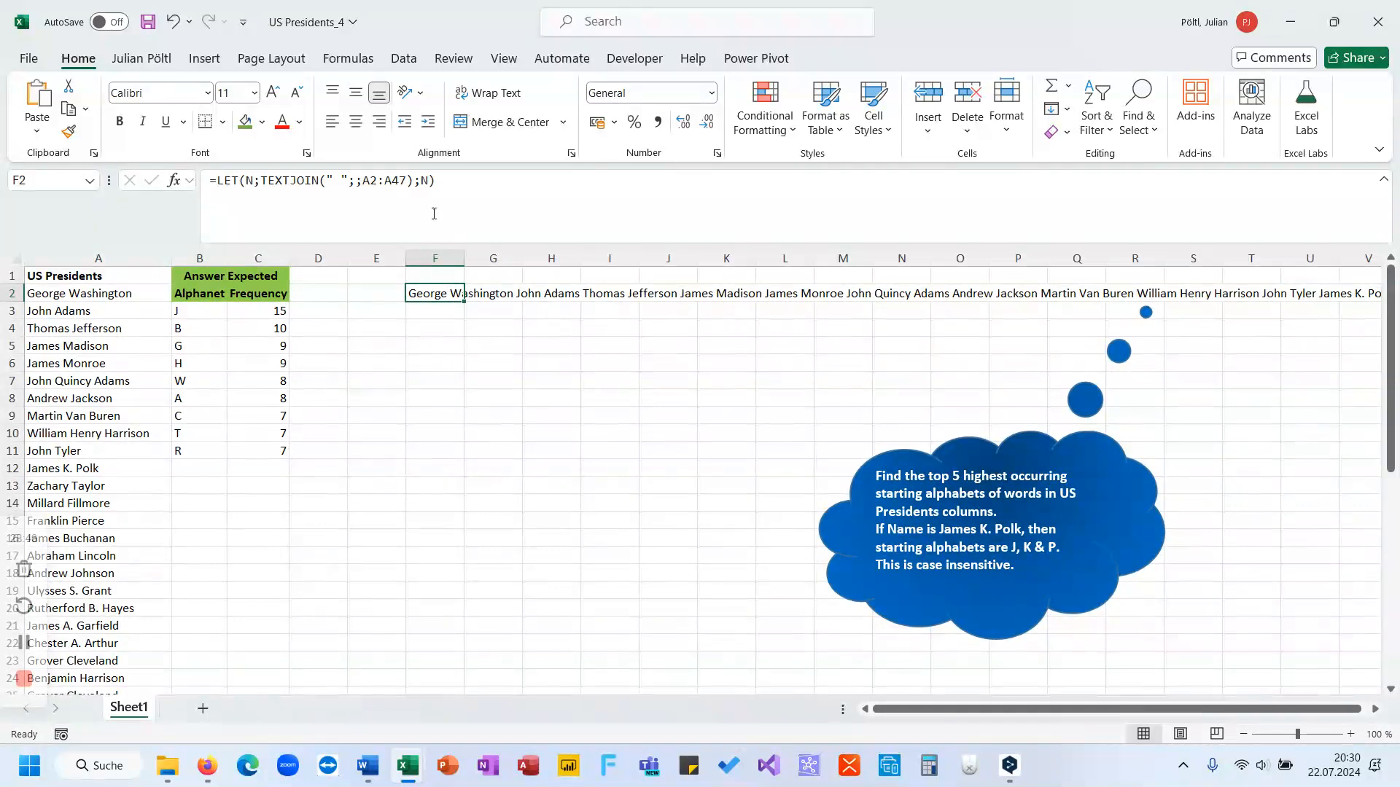
Wrap the TEXTJOIN expression in TEXTSPLIT with a space as the column delimiter
left_click(261, 181)
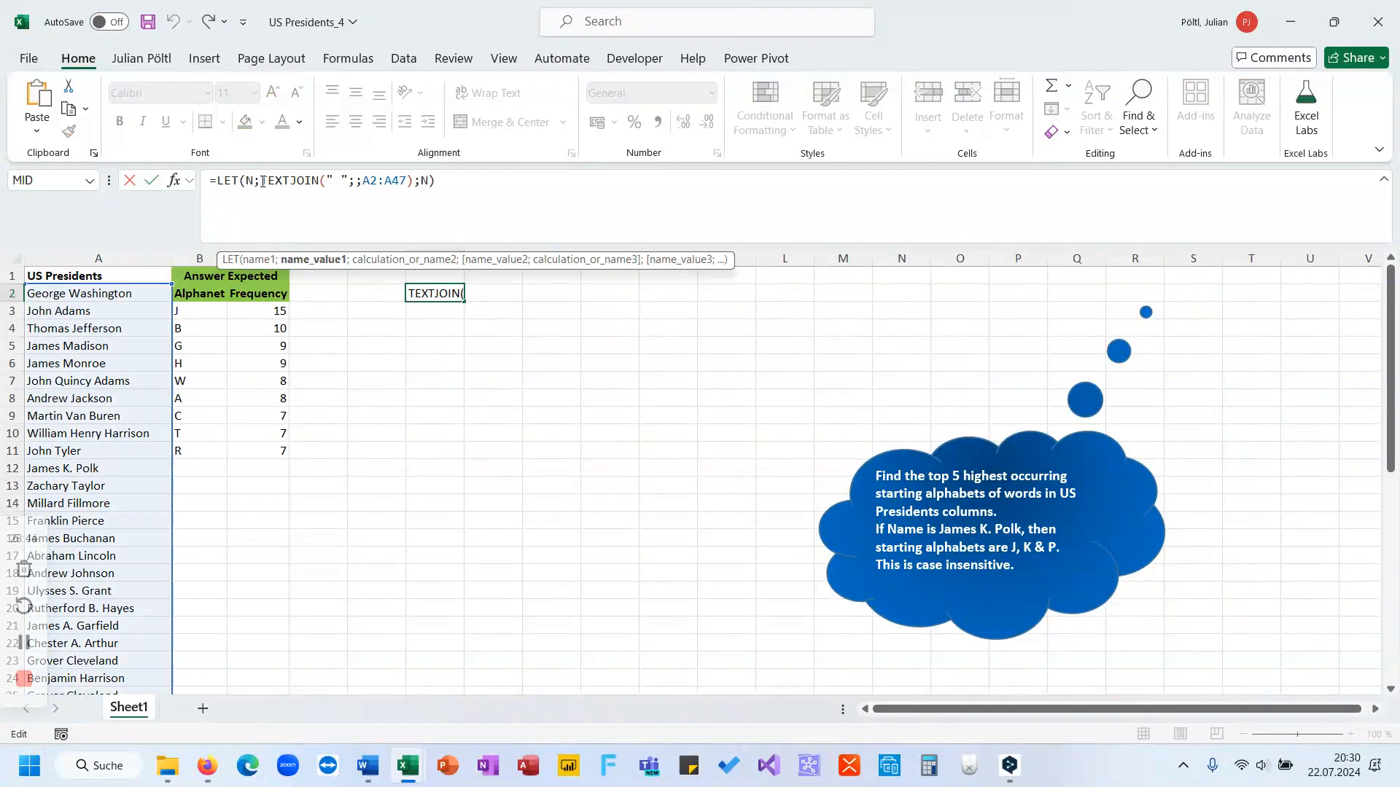
type("text")
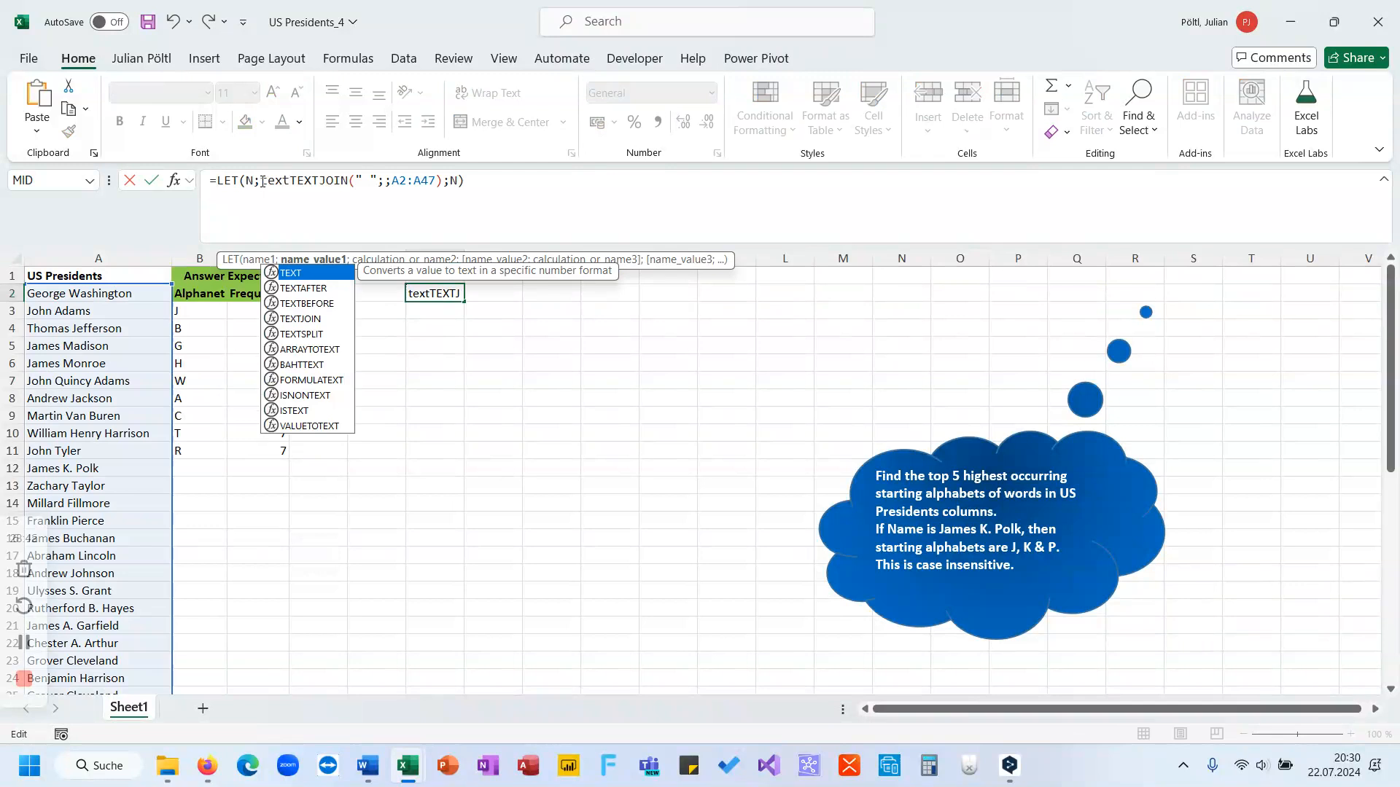
type("s")
key("Tab")
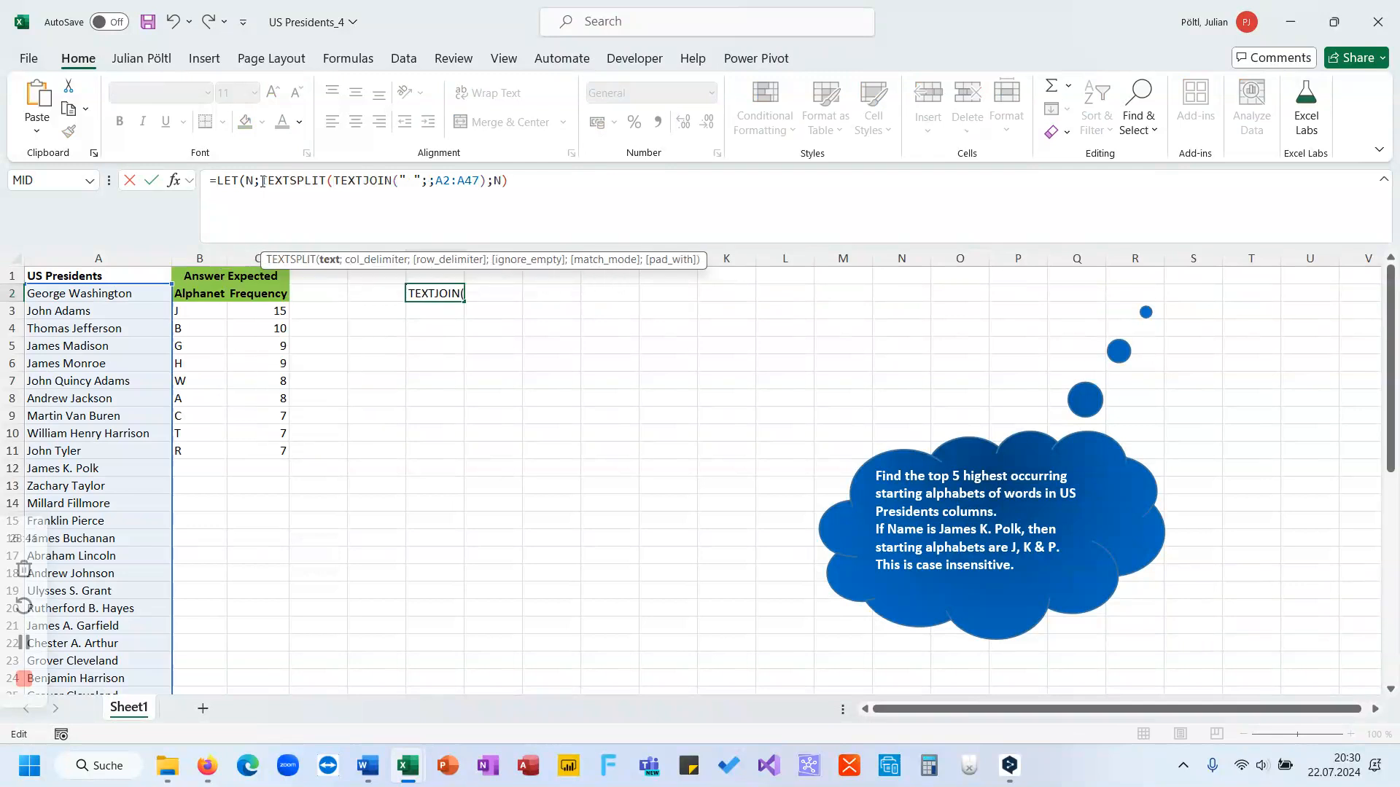
left_click(482, 180)
type(");\" \"")
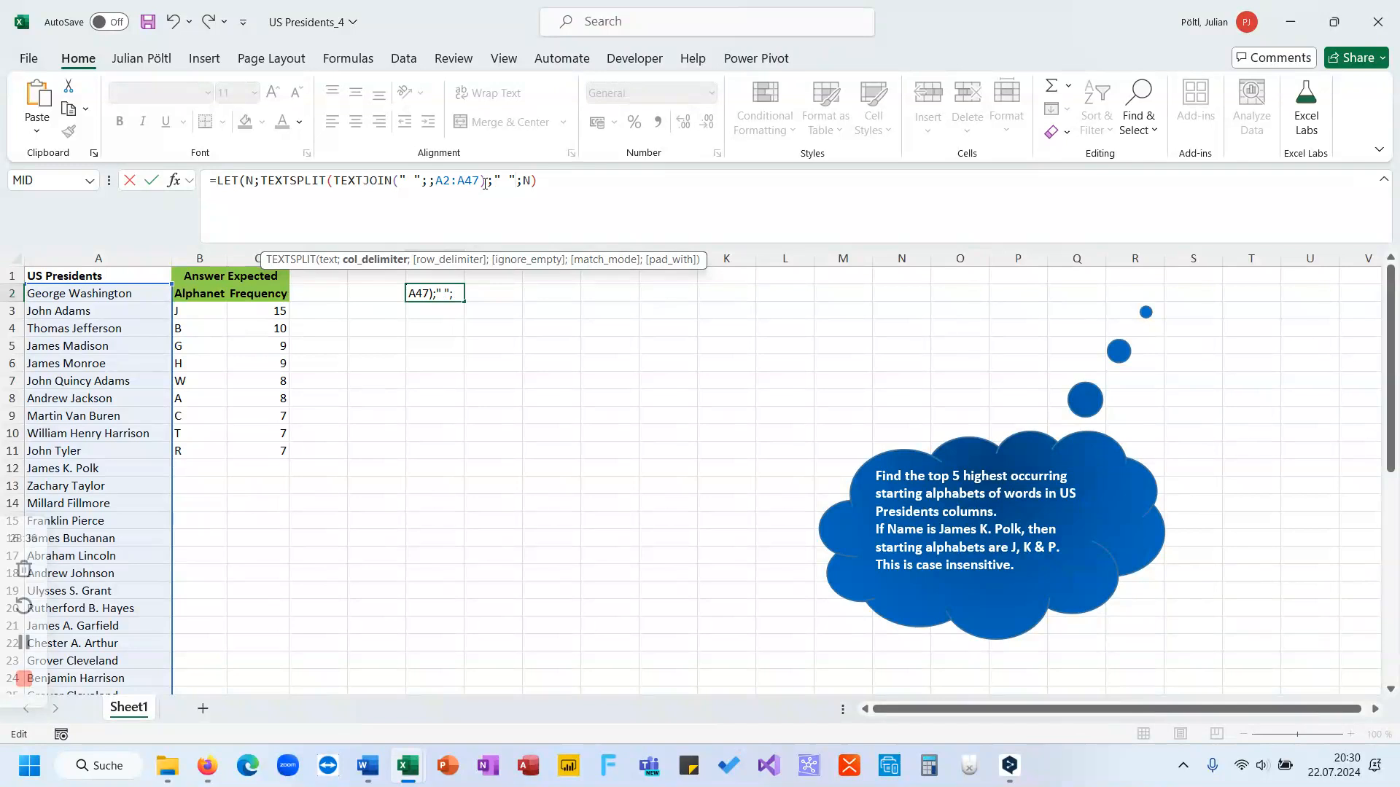
type(")")
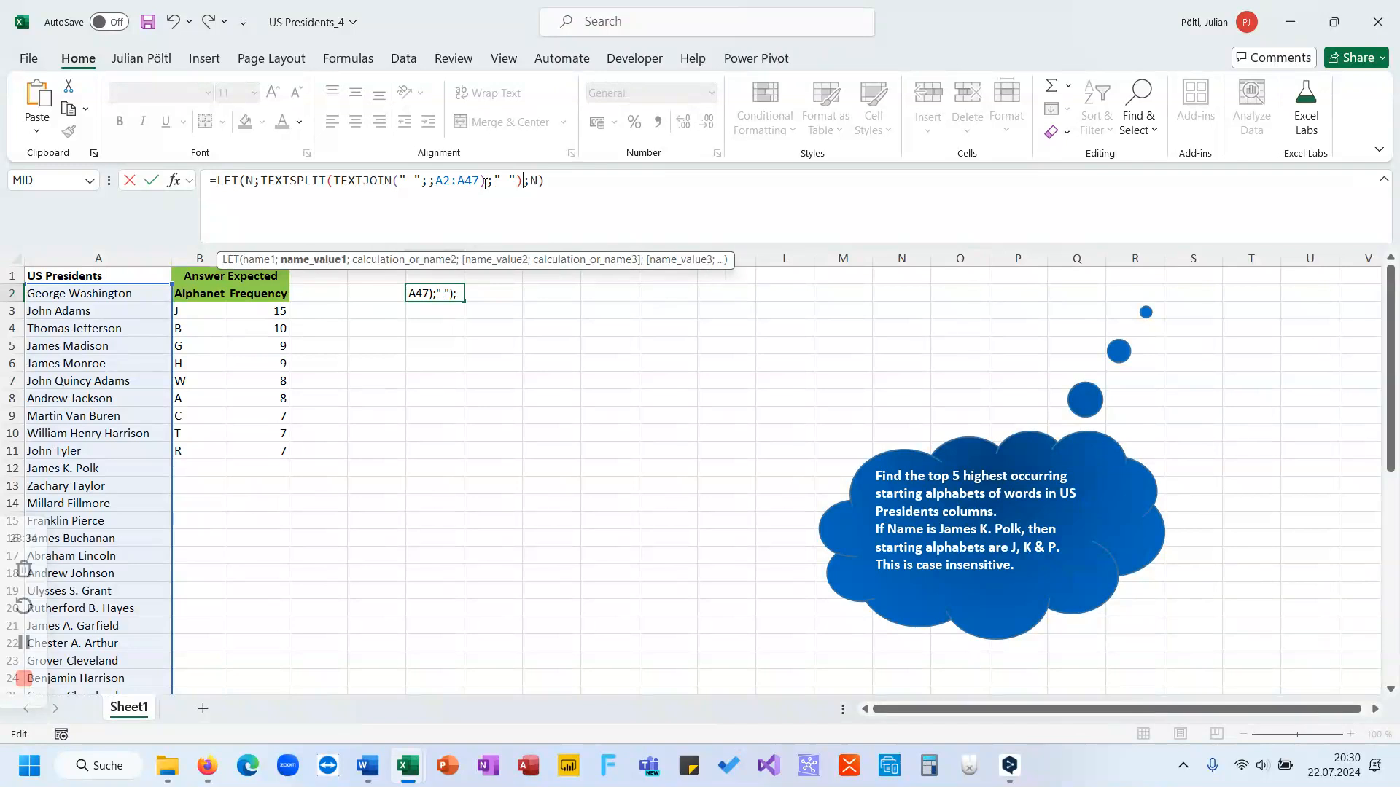
key("Return")
Examine the spilled row of split words from its first to its last cell against the source names
key("Up")
key("ctrl+Right")
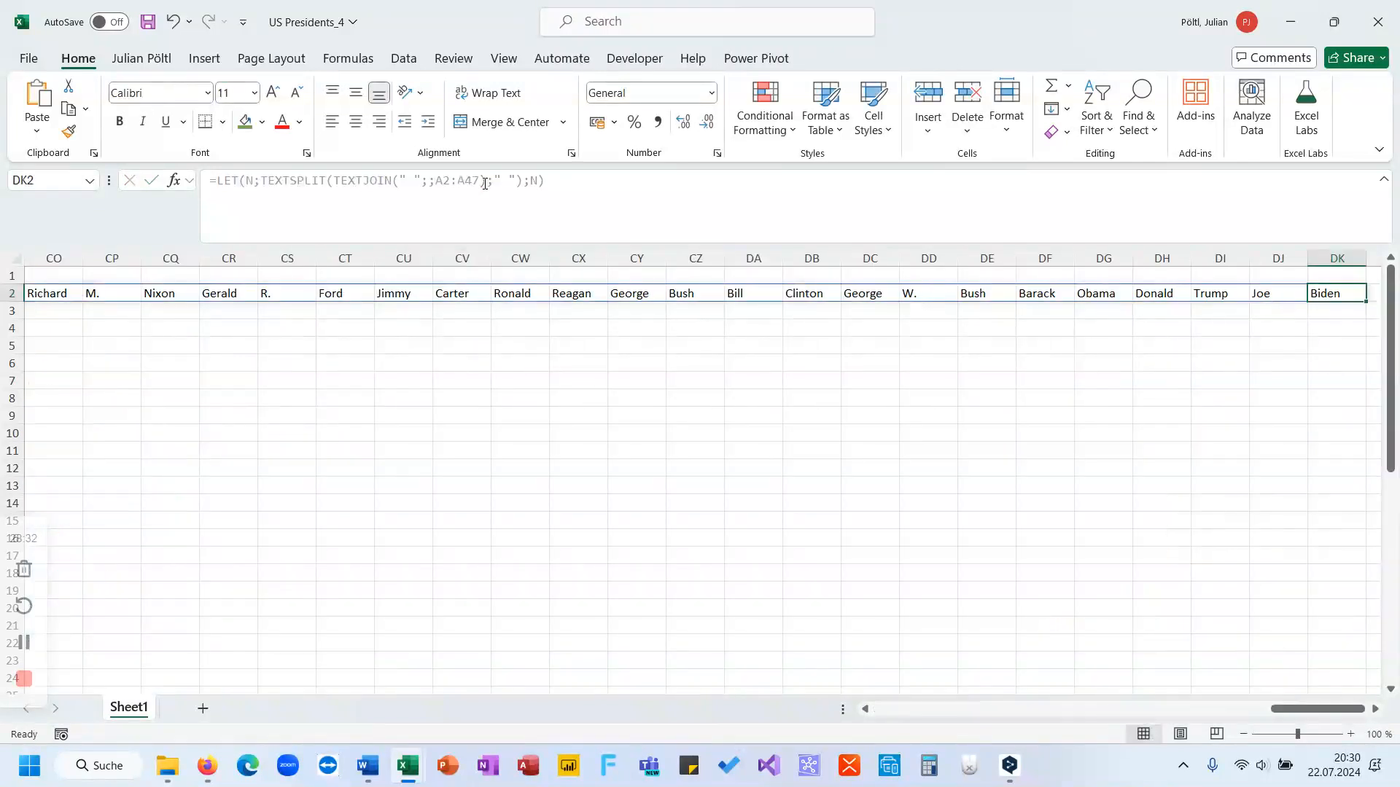
key("ctrl+Left")
key("ctrl+Right")
key("ctrl+Left")
key("ctrl+Right")
key("ctrl+Left")
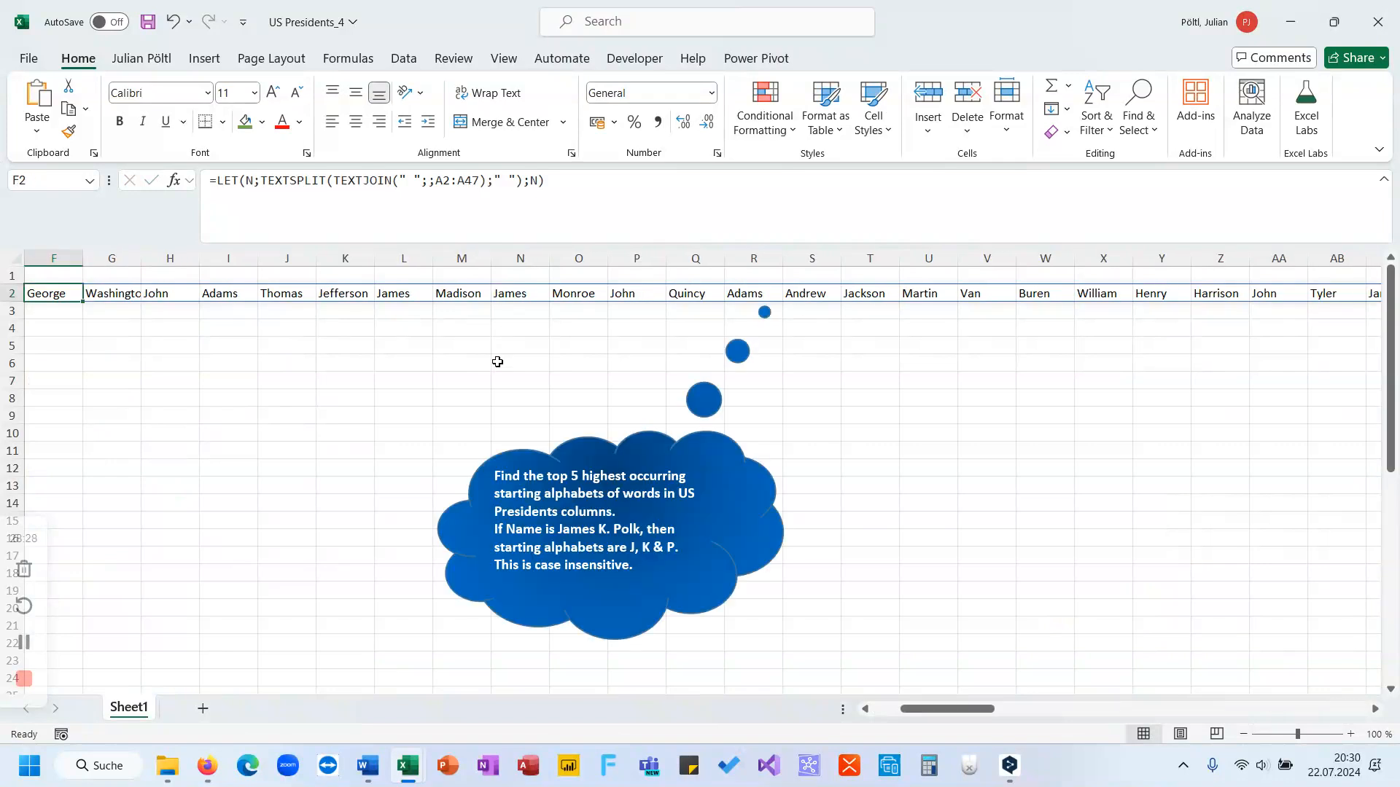
scroll(488, 361, "left", 3)
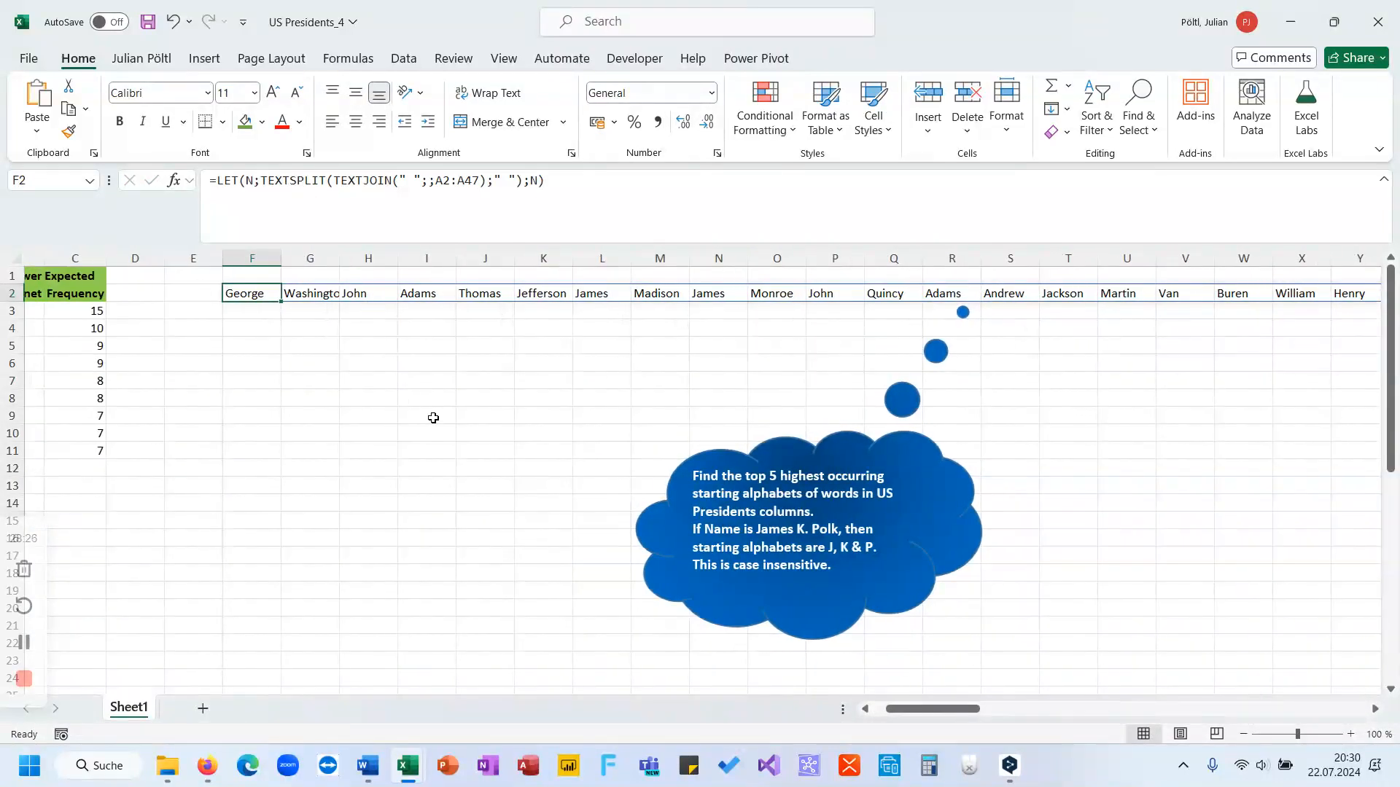
scroll(432, 415, "left", 2)
left_click(124, 299)
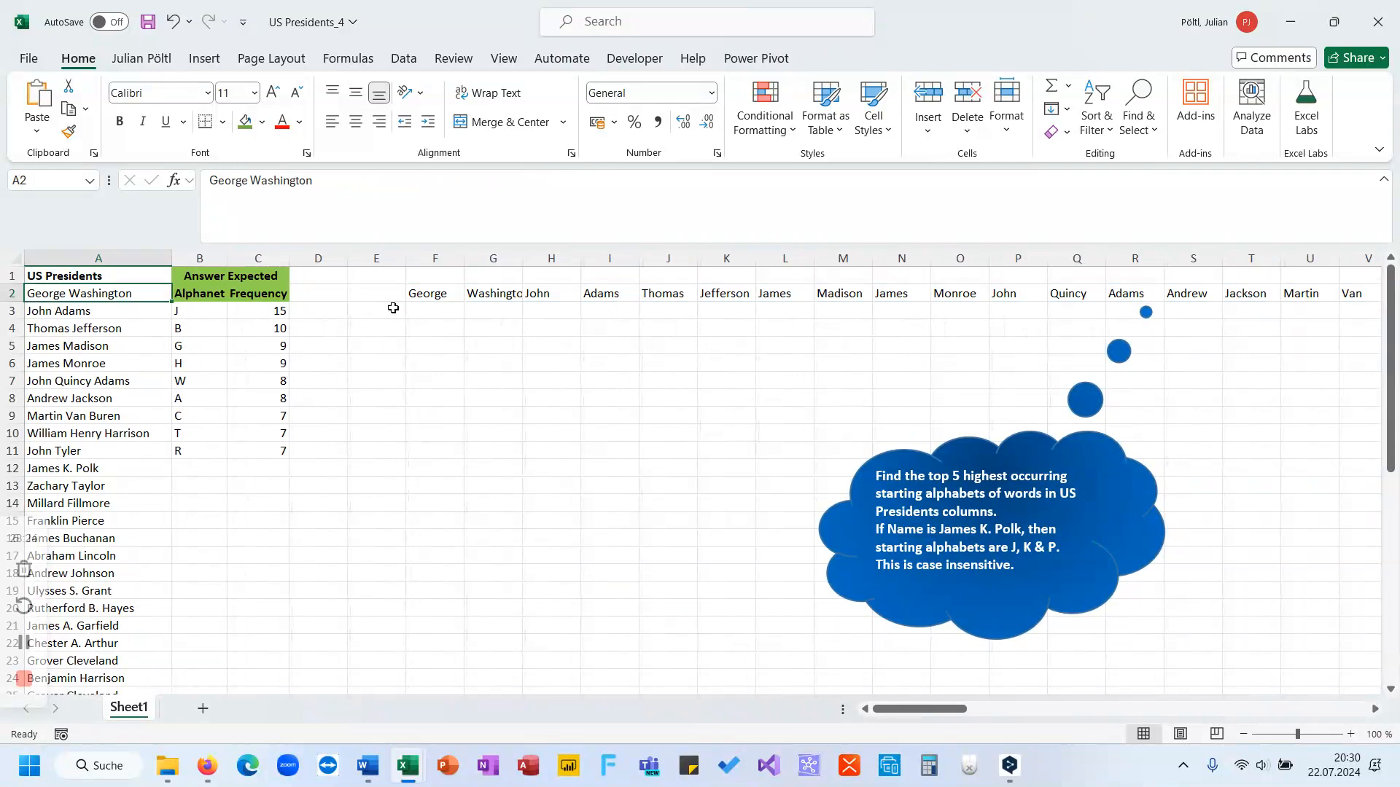
Wrap the TEXTSPLIT expression in F2 in LEFT with 1 character and check the spilled initials
left_click(428, 299)
left_click(262, 182)
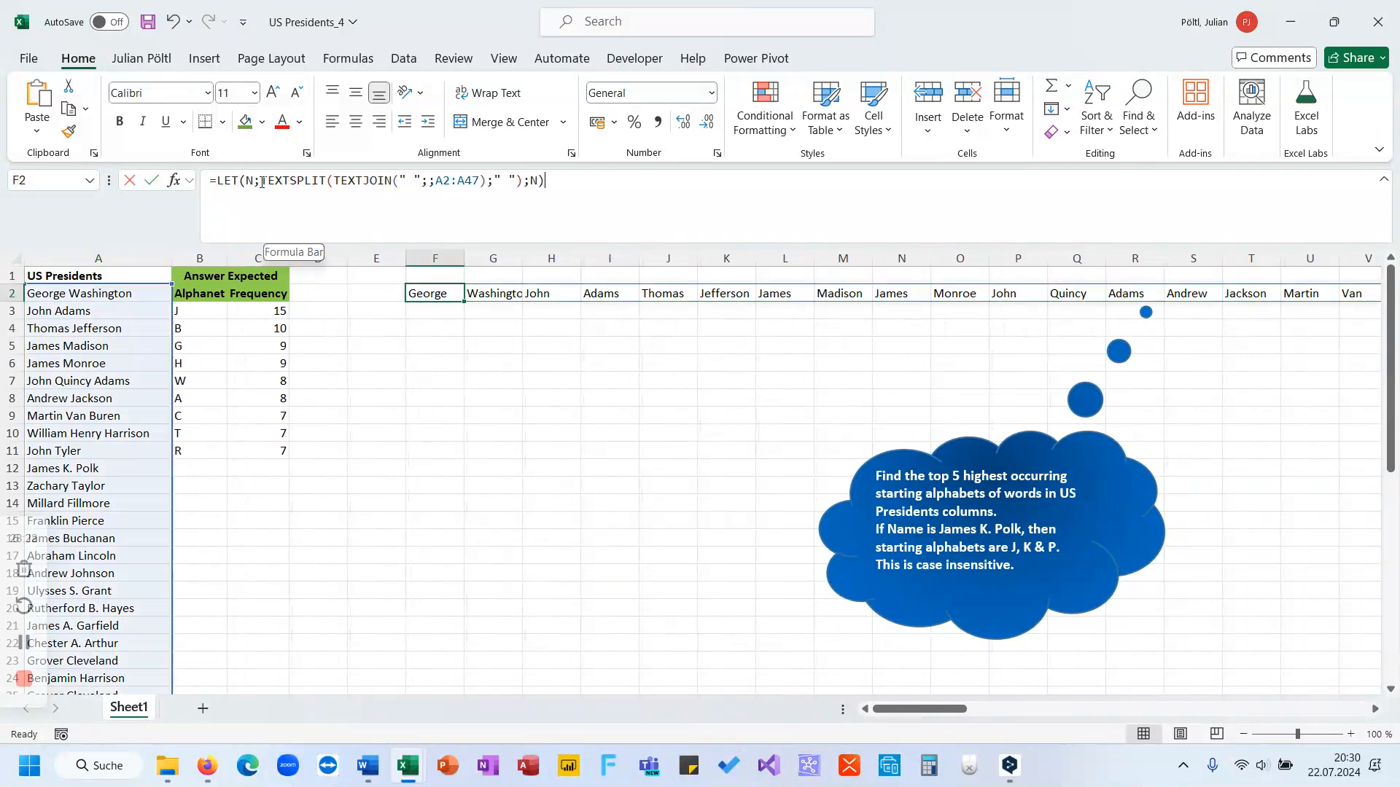
type("le")
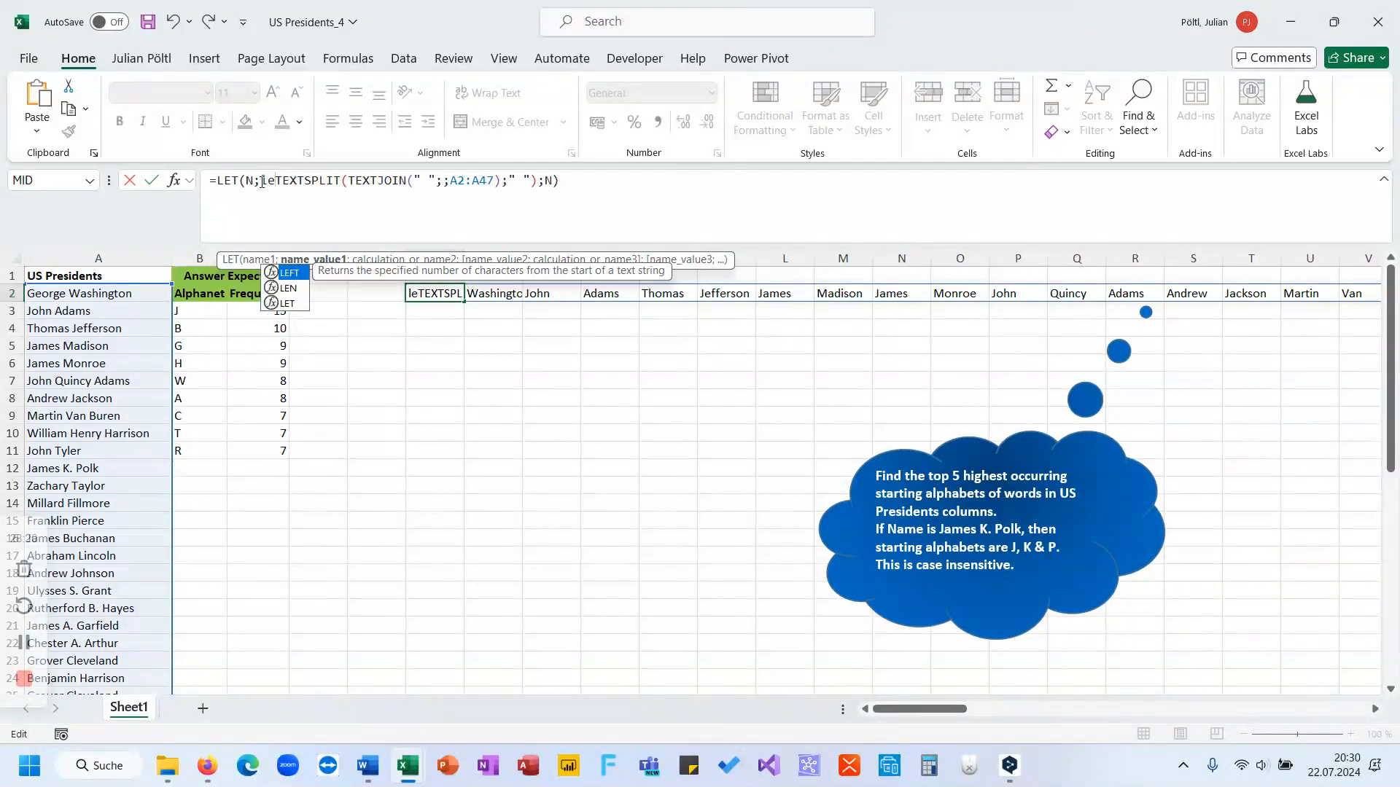
key("Tab")
left_click(557, 187)
type(";1)")
key("Return")
key("Up")
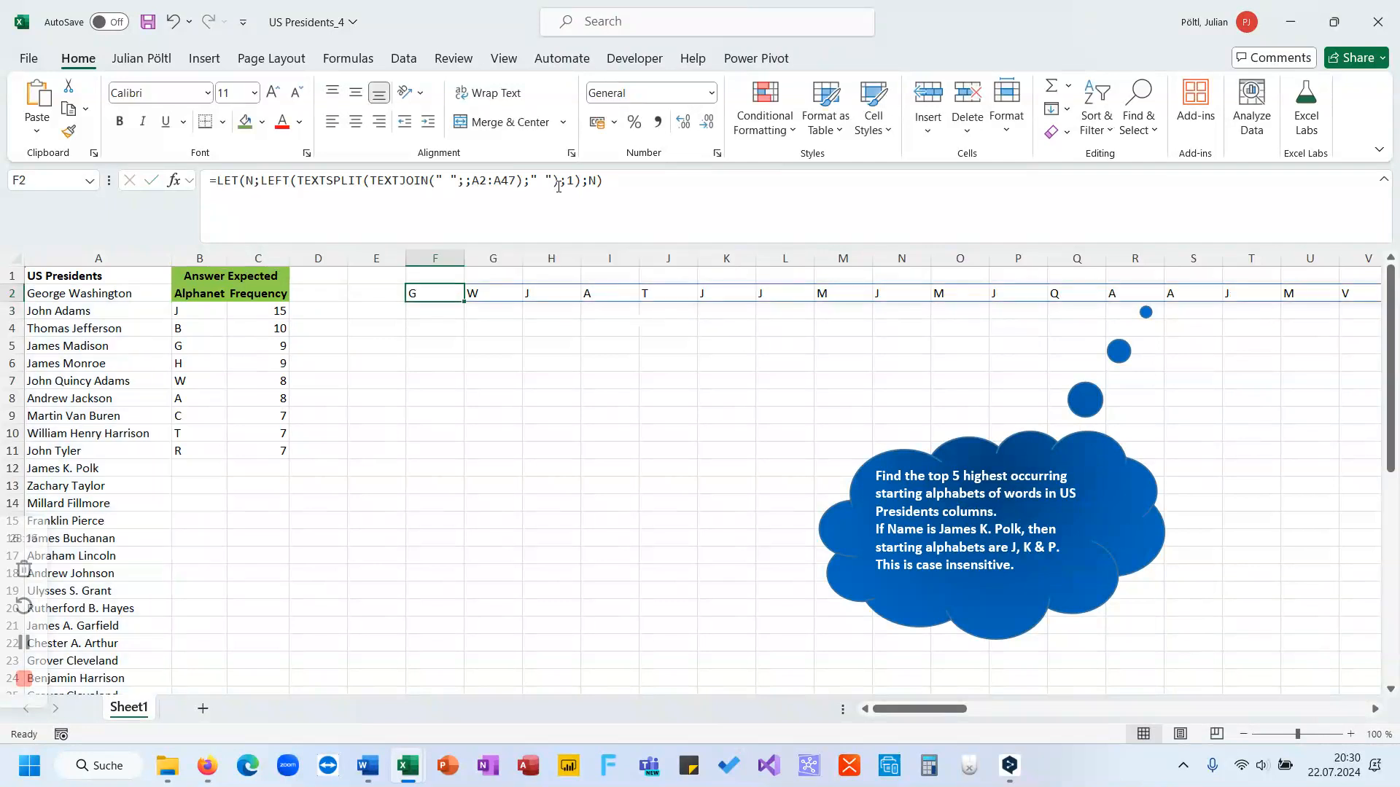
key("ctrl+Right")
key("ctrl+Left")
scroll(645, 331, "left", 1)
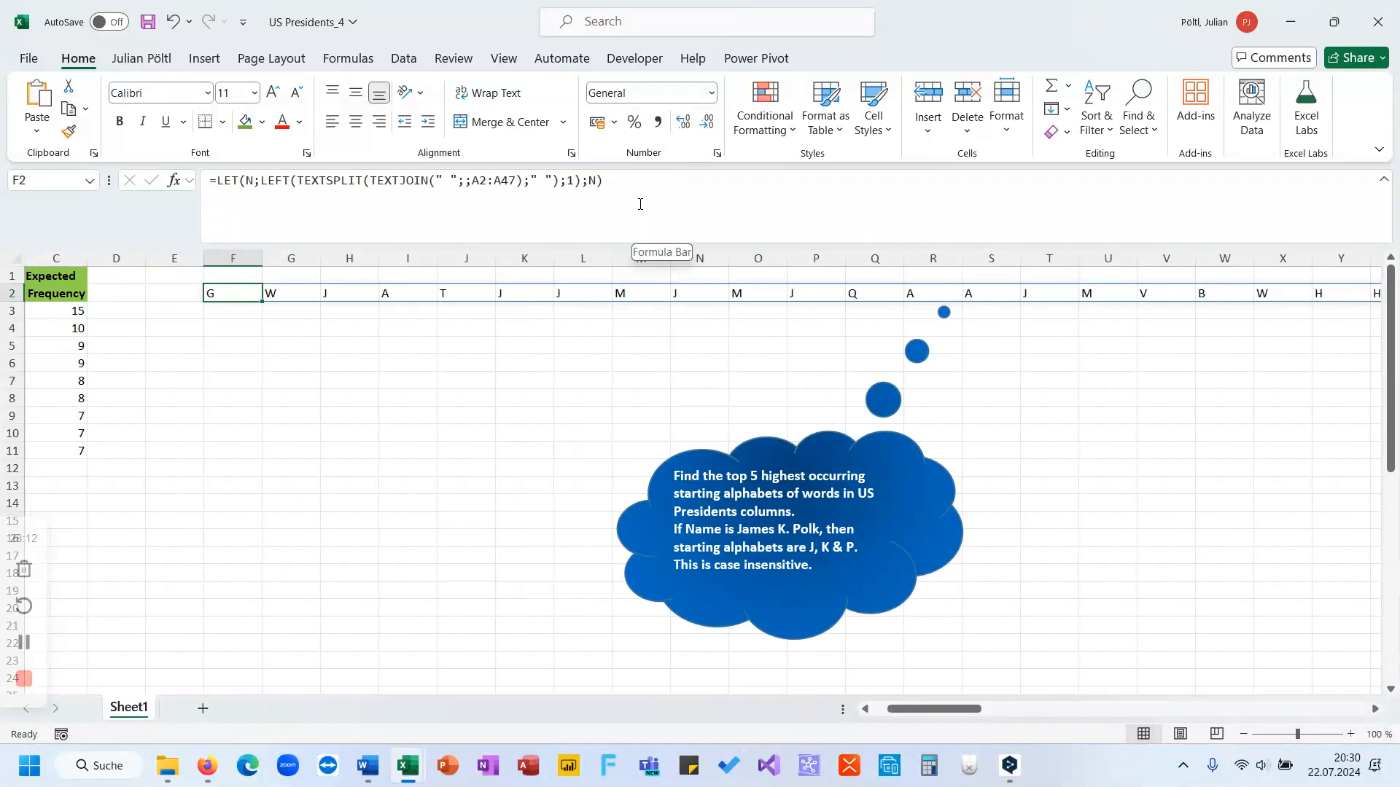
scroll(413, 394, "left", 1)
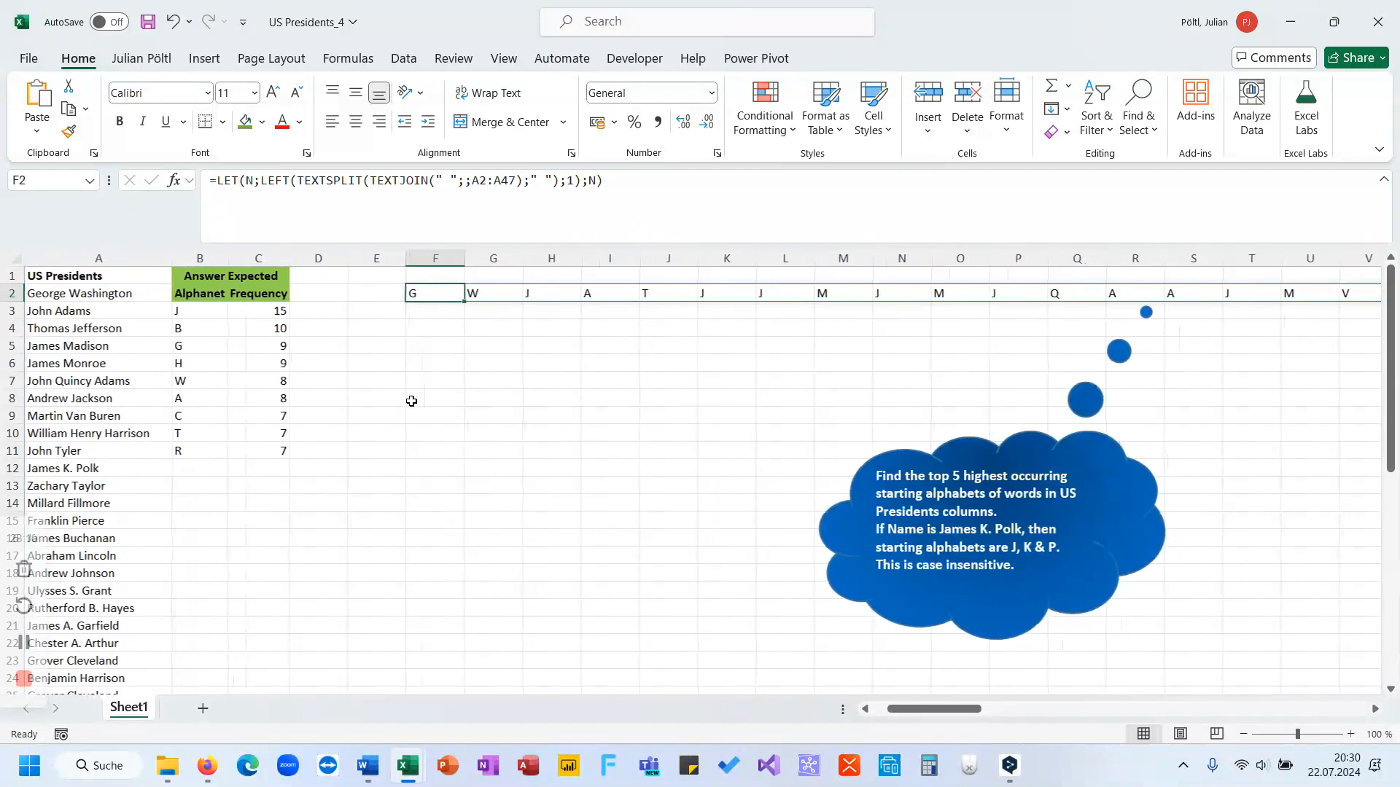
Remove the final N result and closing parenthesis from the LET formula in F2
left_click(646, 212)
key("BackSpace")
key("BackSpace")
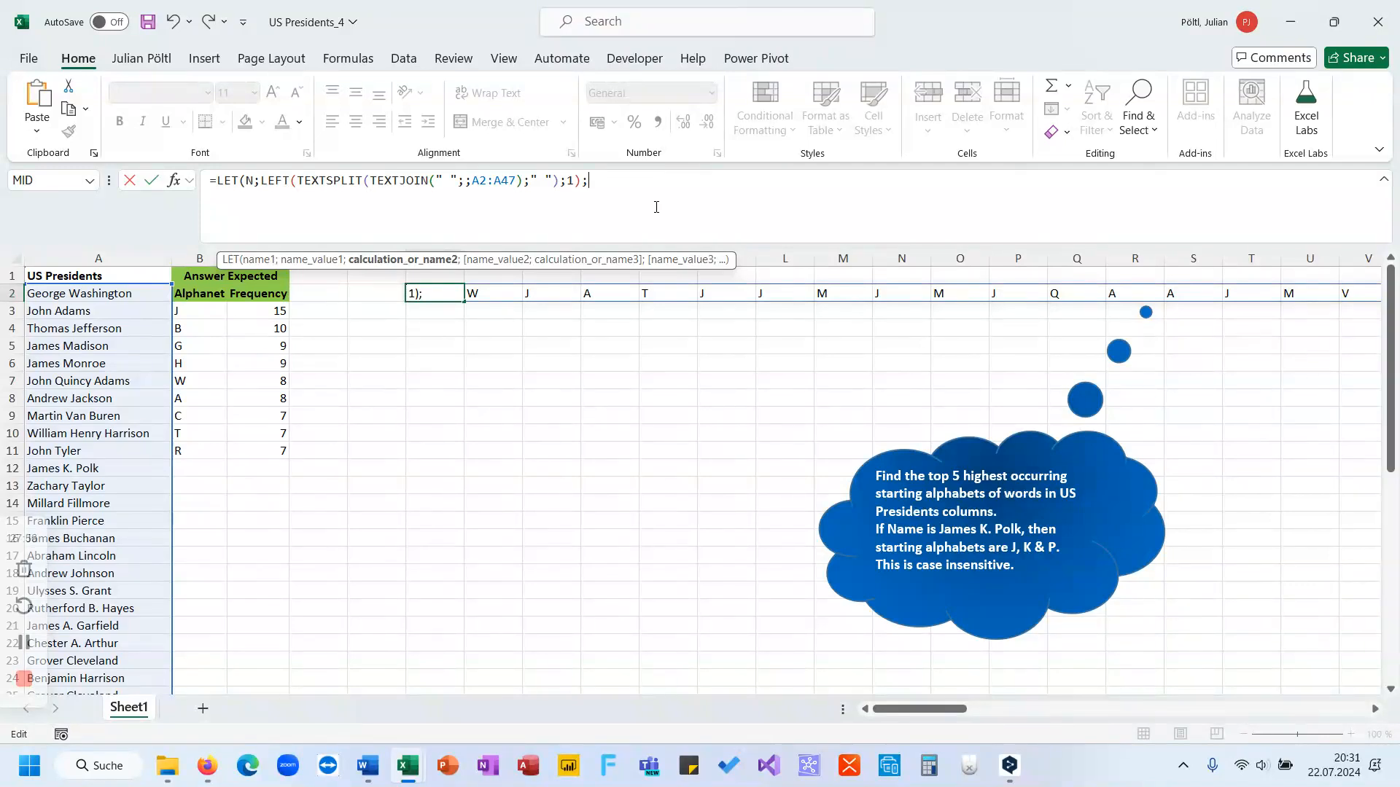
type("Map(")
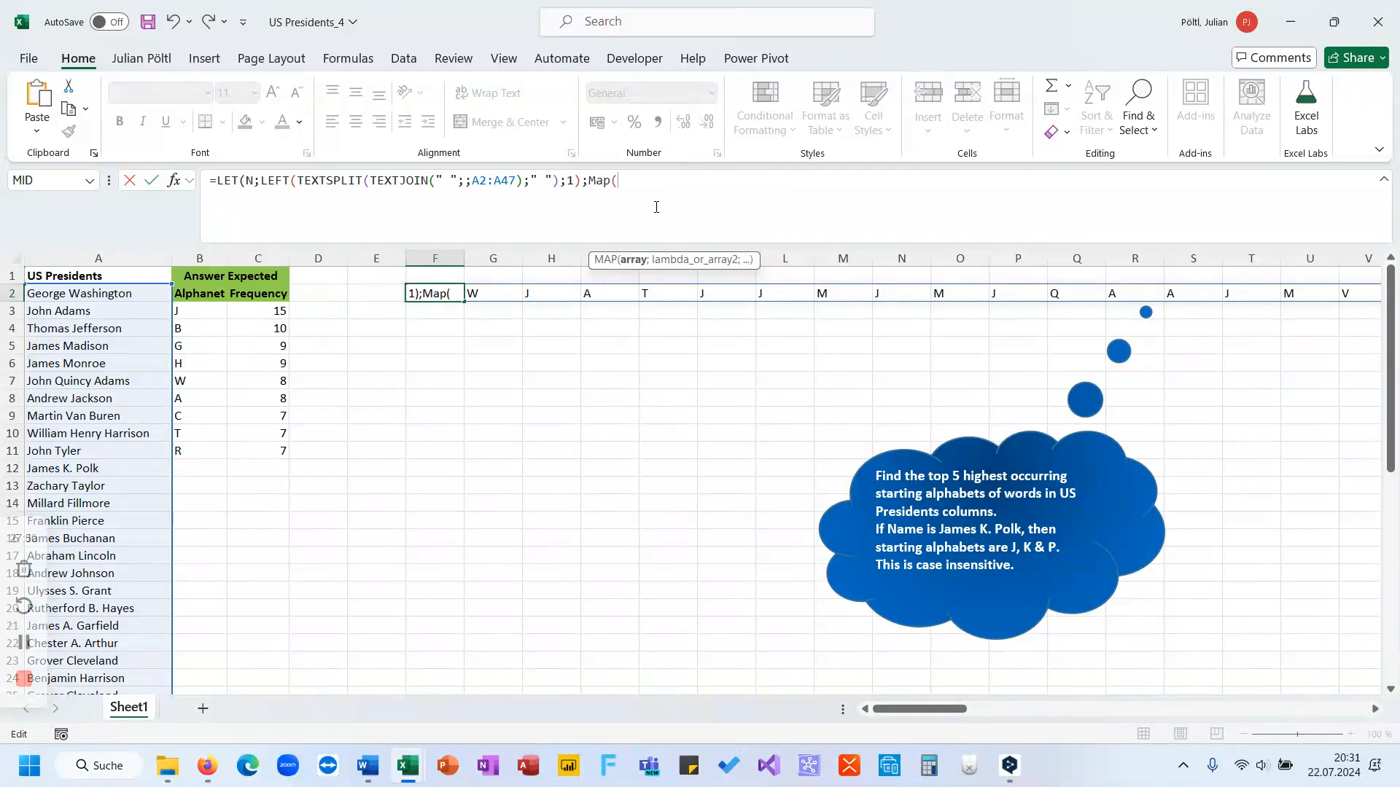
key("BackSpace")
key("BackSpace")
key("BackSpace")
key("BackSpace")
Add the name A defined as CHAR(64+SEQUENCE(26)) to the LET formula and return A as its result
type("A;")
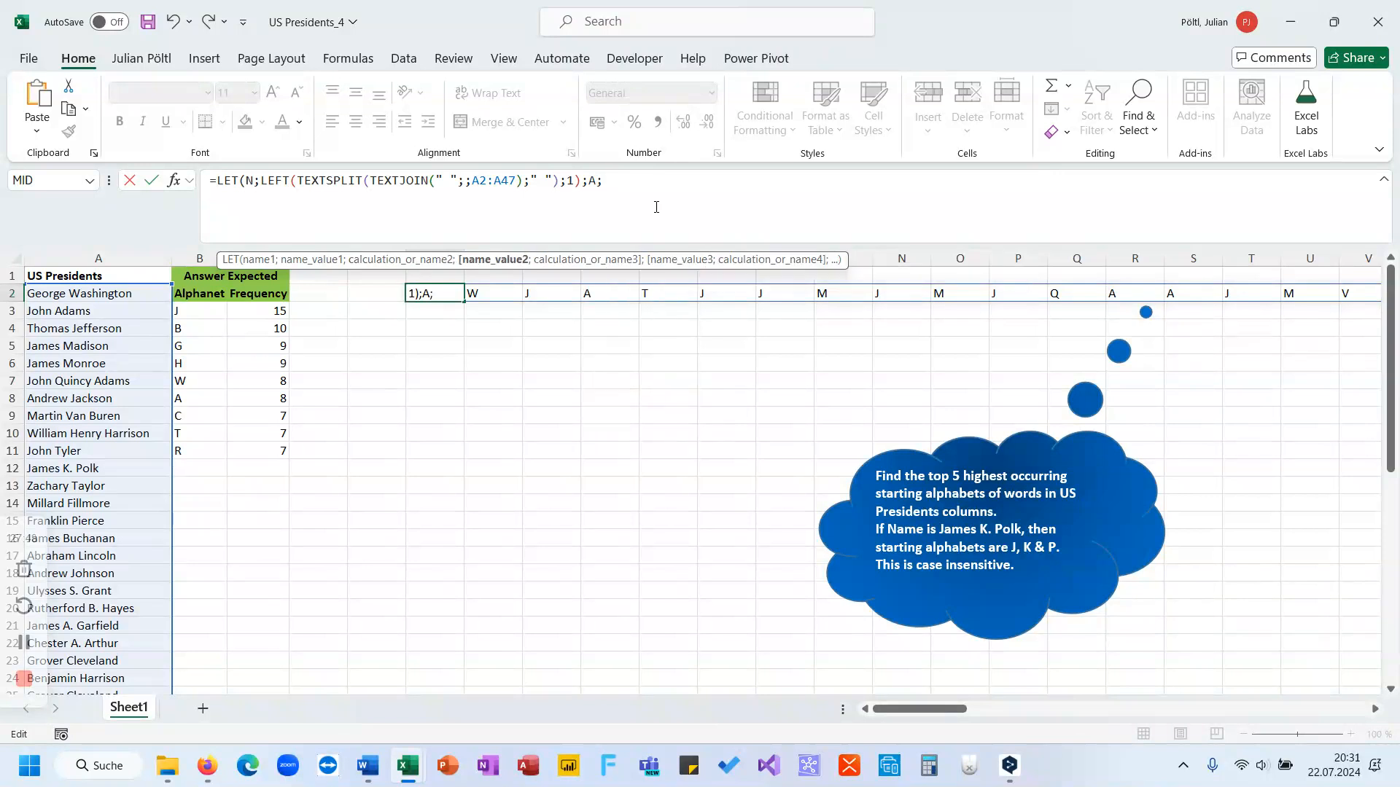
type("cha")
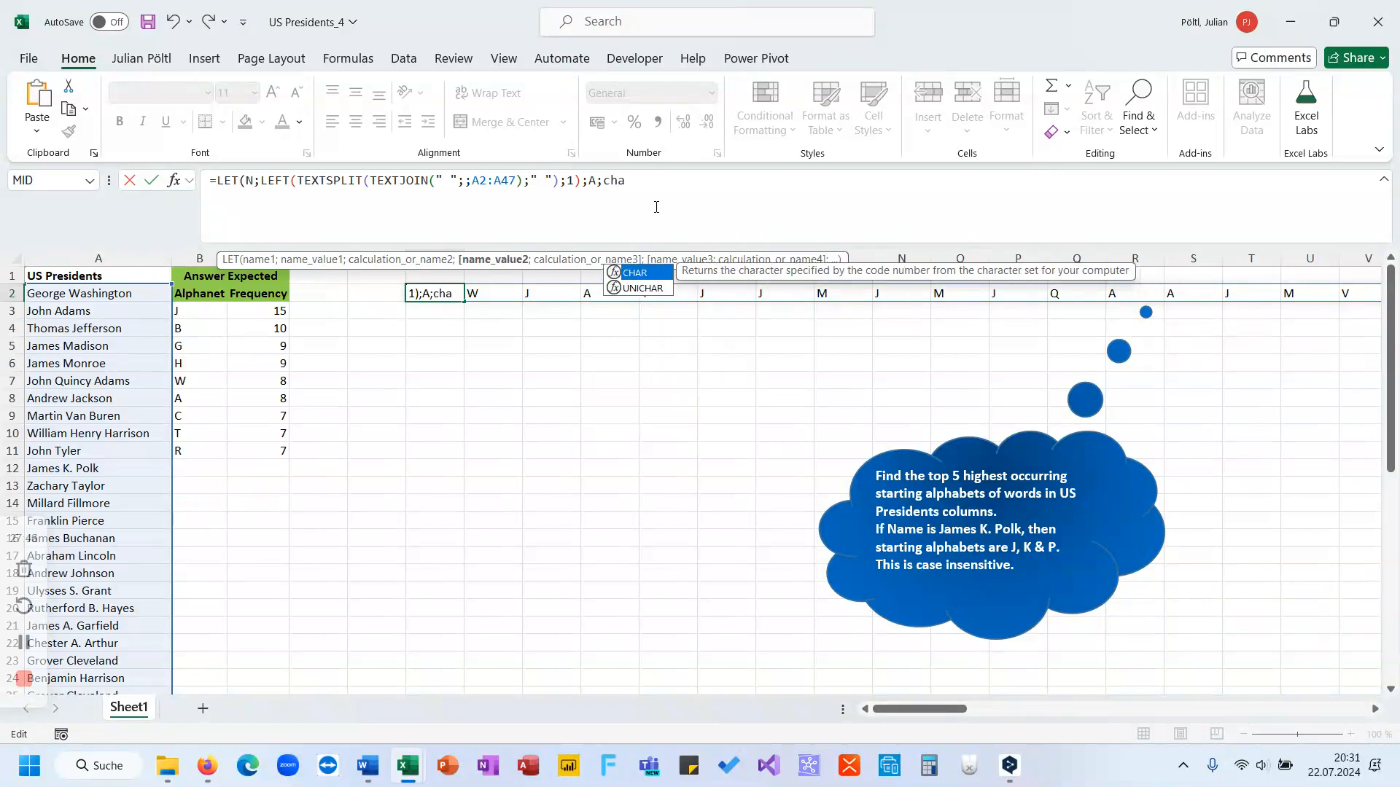
key("Tab")
type("64+")
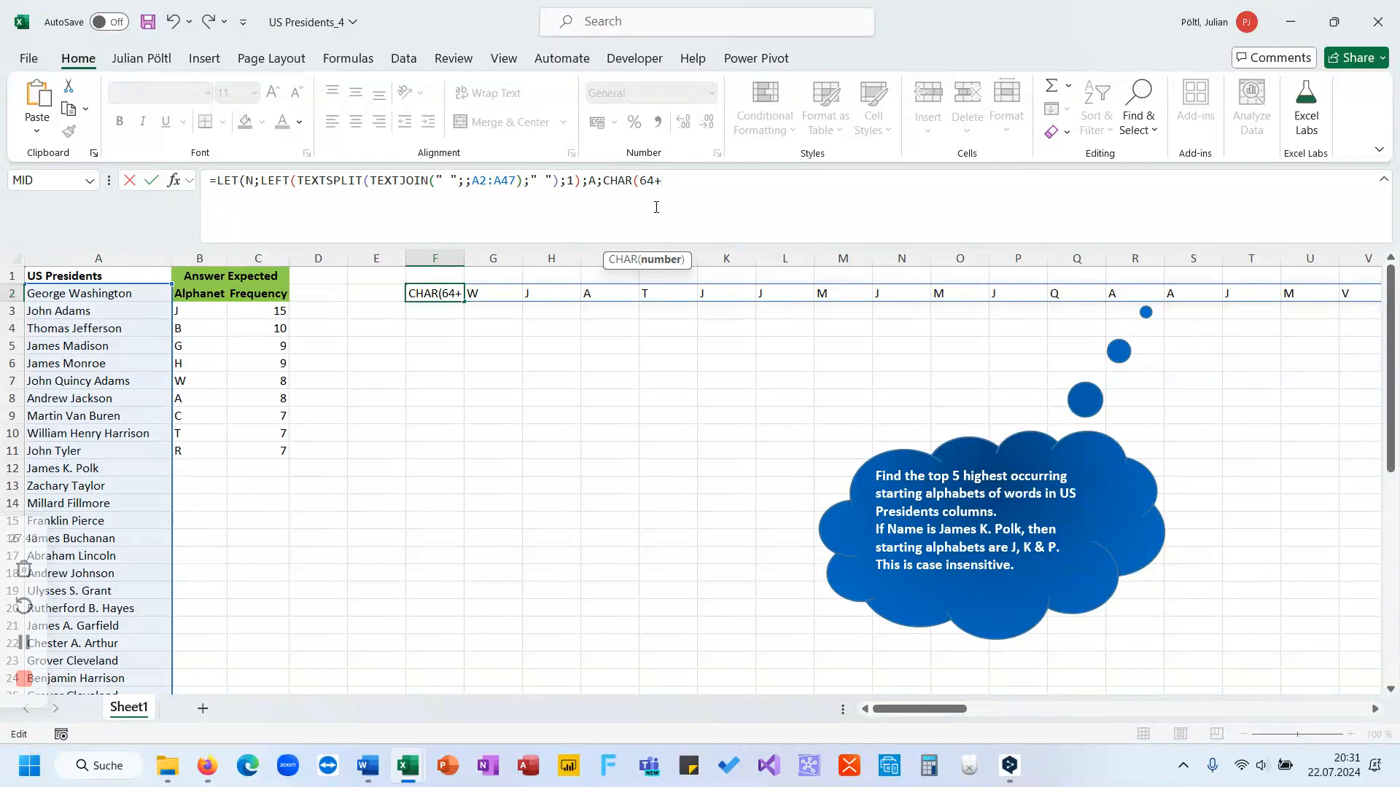
type("se")
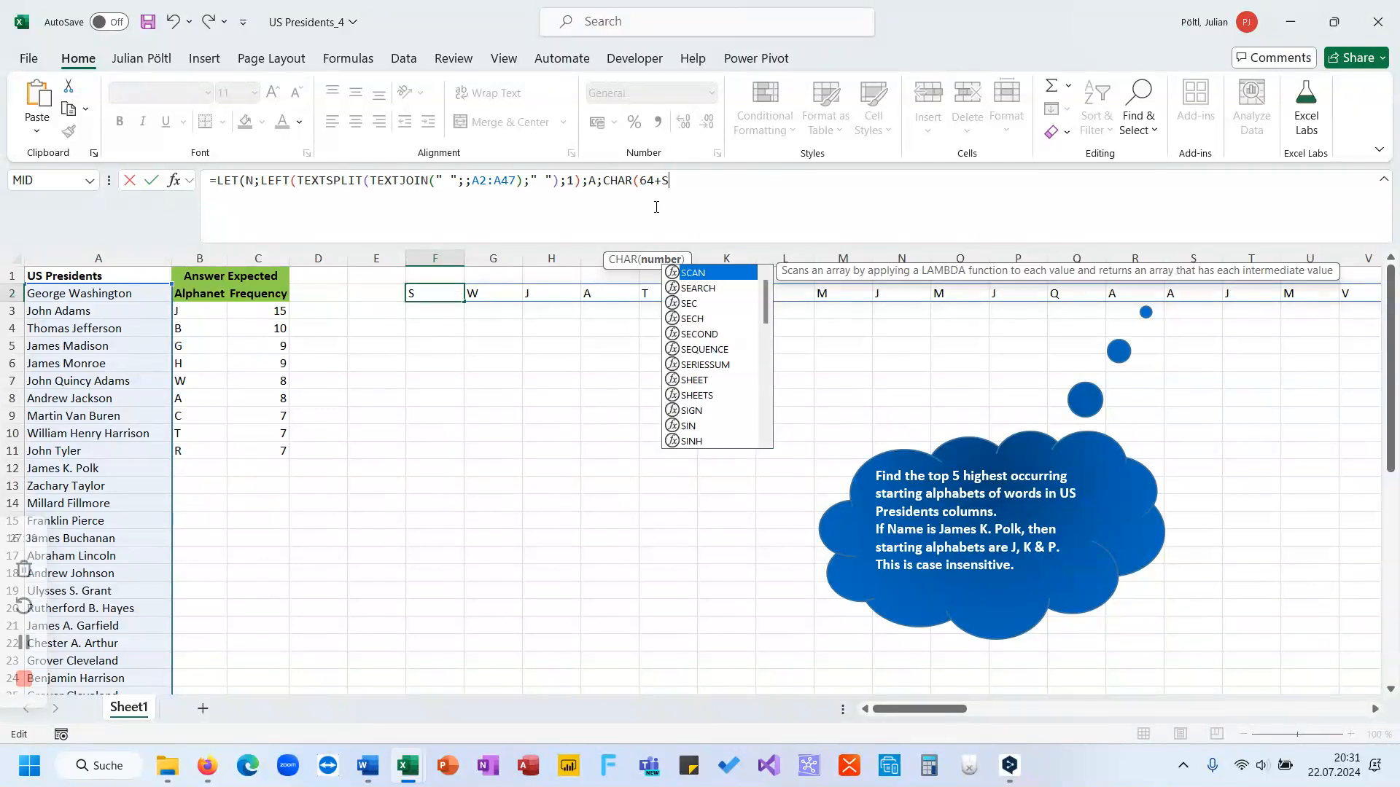
key("Down")
key("Down")
key("Down")
key("Down")
key("Down")
key("Tab")
type("2")
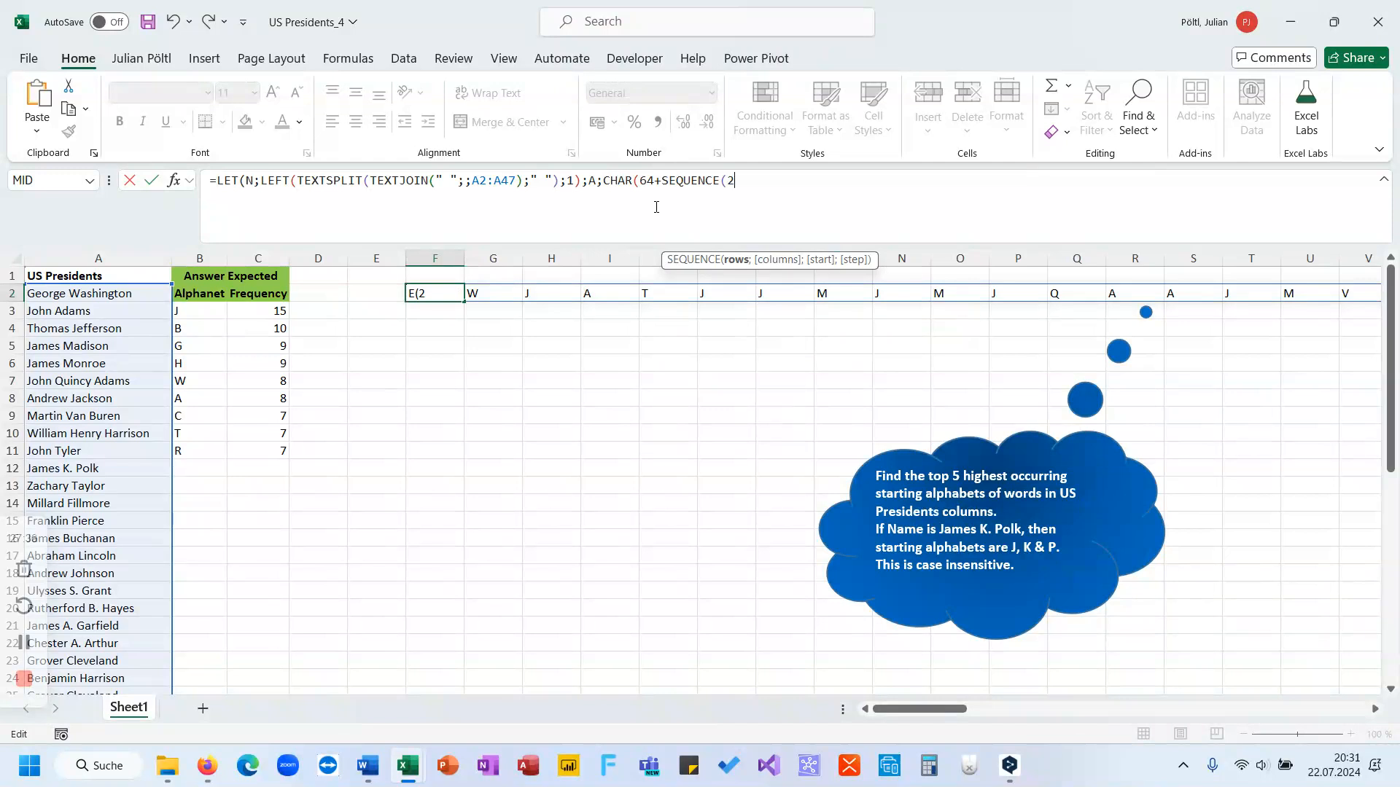
type("6));A)")
key("Return")
key("ctrl+Down")
key("ctrl+Up")
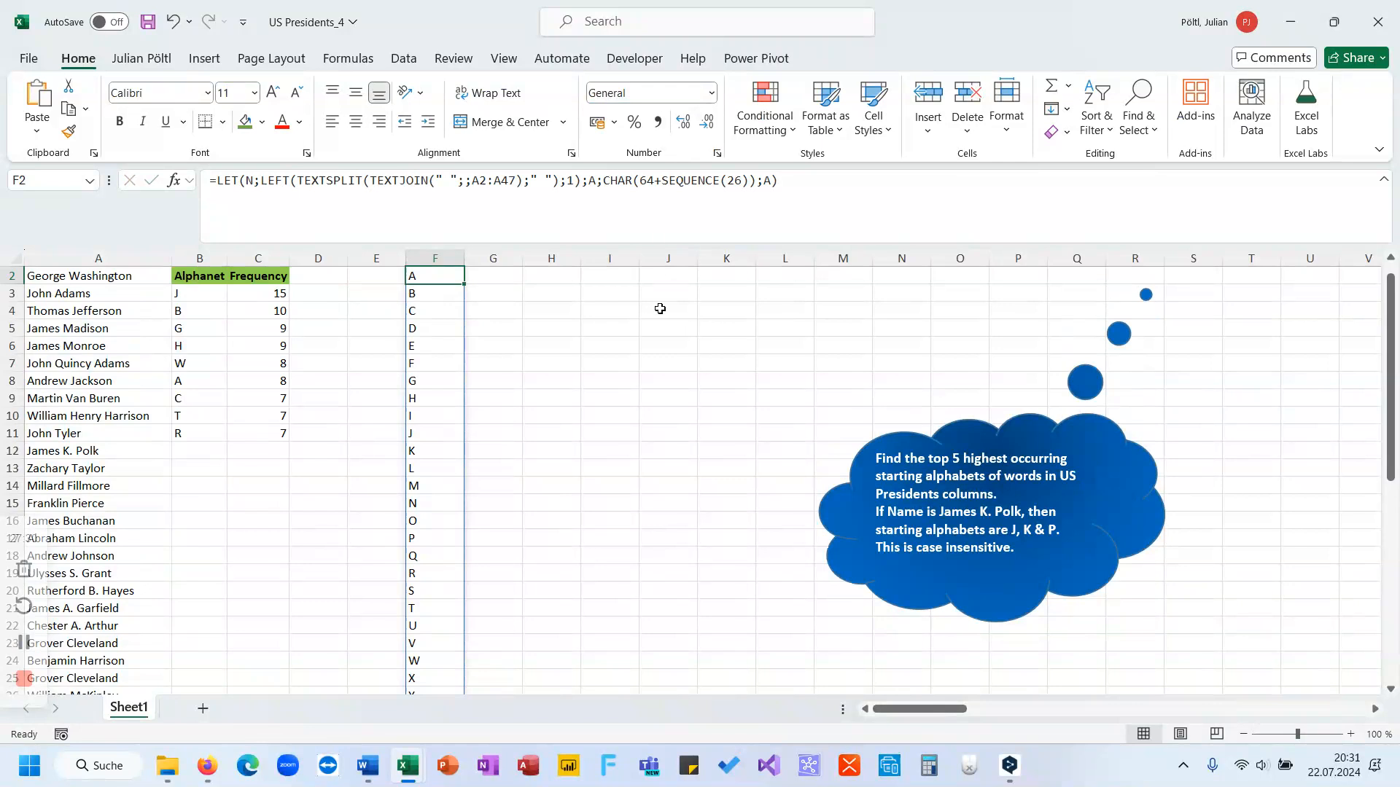
Examine the spilled letters from first to last and the CHAR(64+SEQUENCE(26)) expression that generates them
key("ctrl+Down")
key("ctrl+Up")
key("ctrl+Down")
key("ctrl+Up")
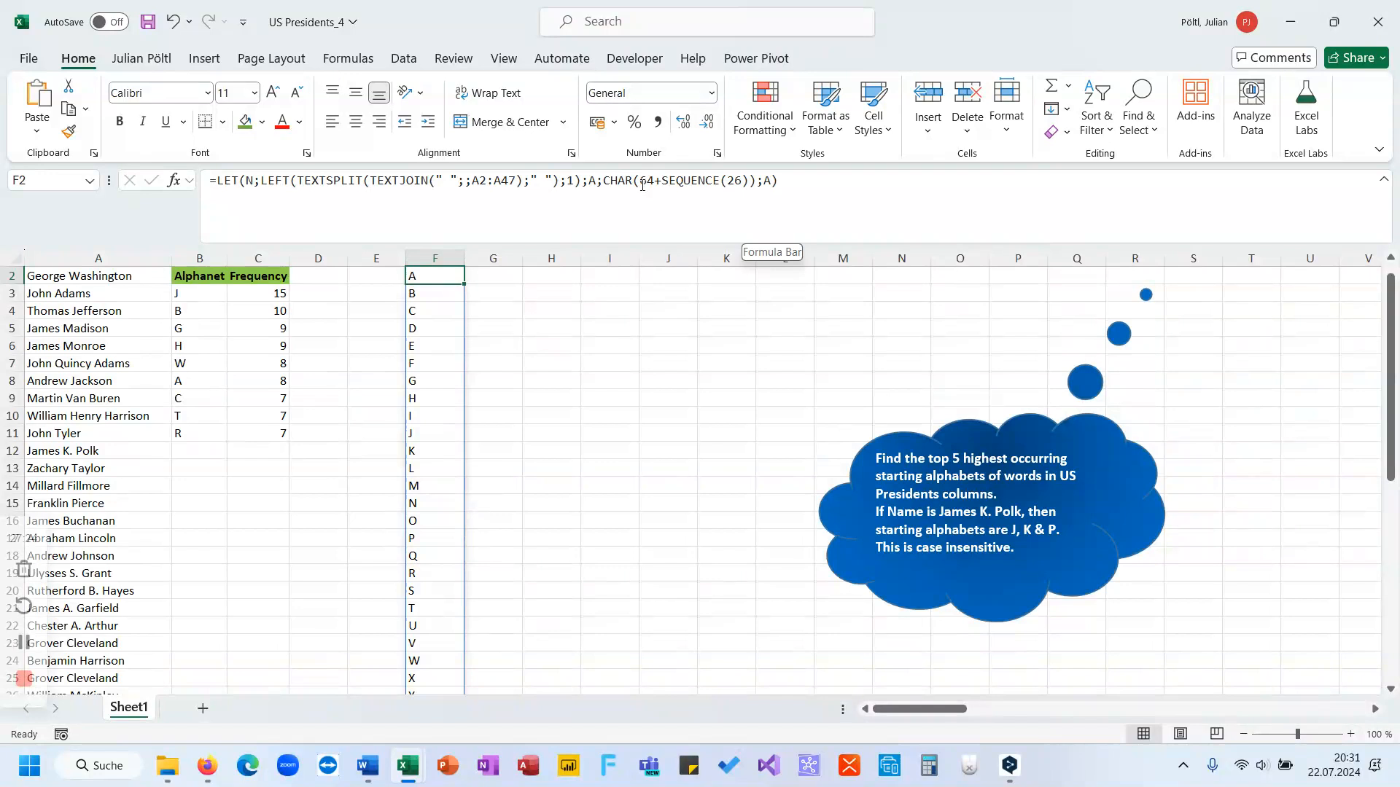
left_click_drag(604, 184, 755, 191)
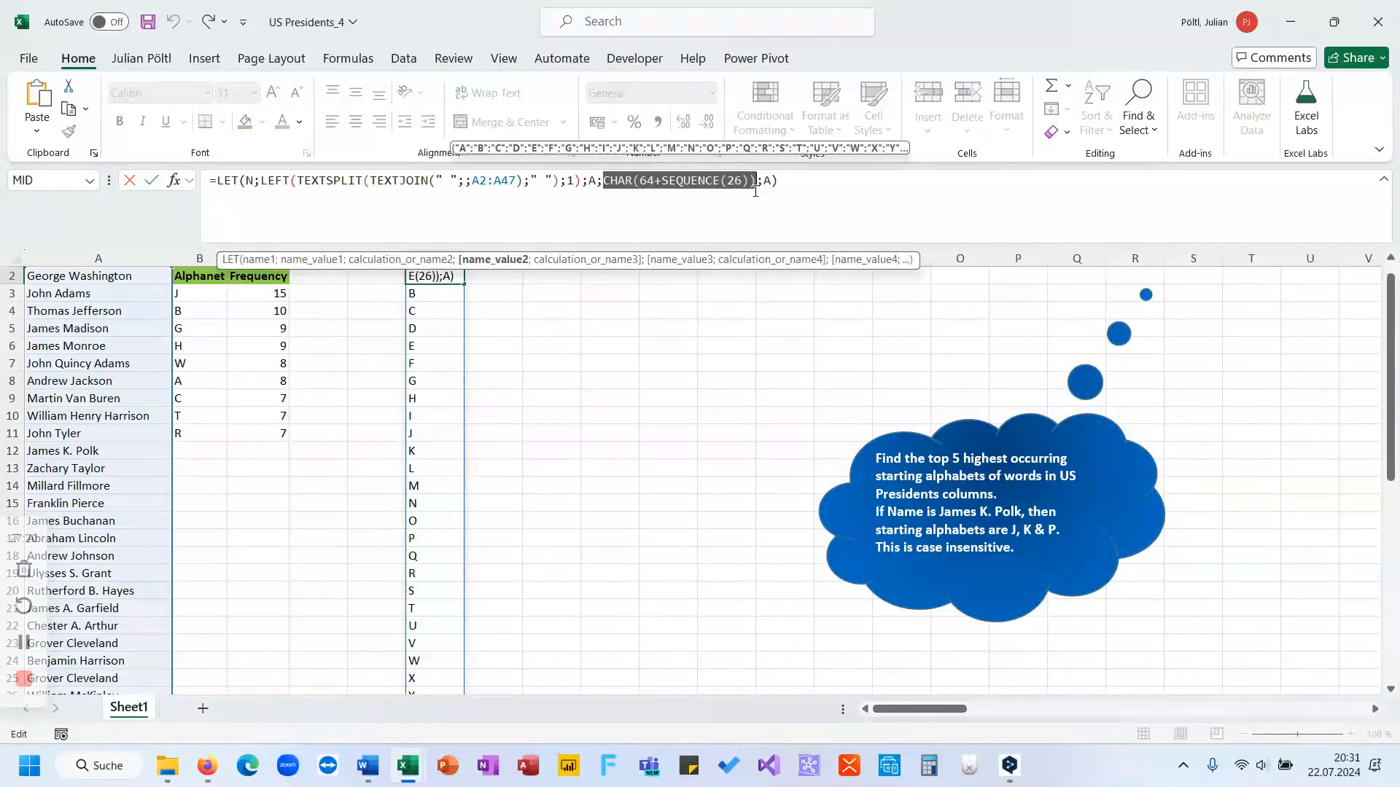
Replace the final A result in the LET formula with MAP(A;LAMBDA(A;FILTER(N;N=A)))
left_click(768, 183)
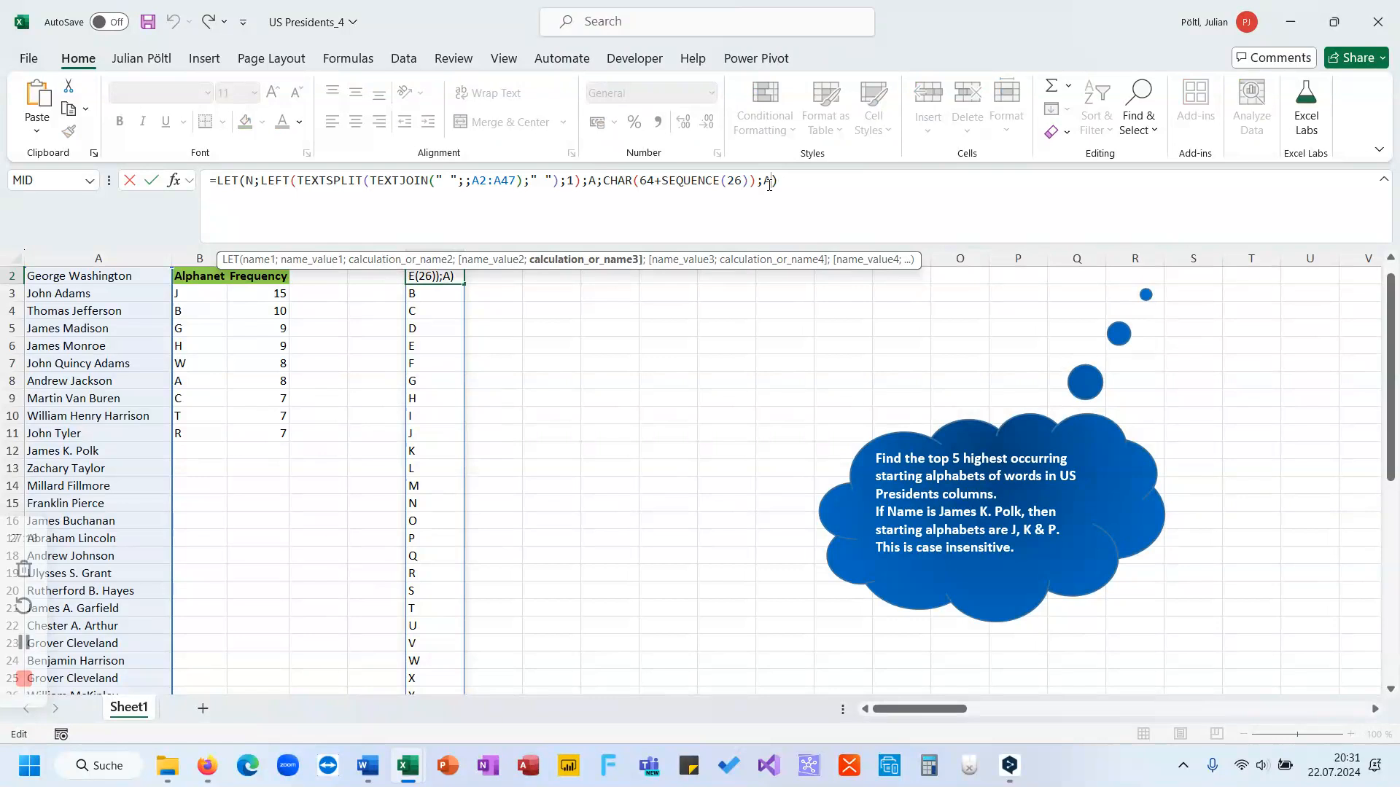
key("BackSpace")
type("Map(A;La")
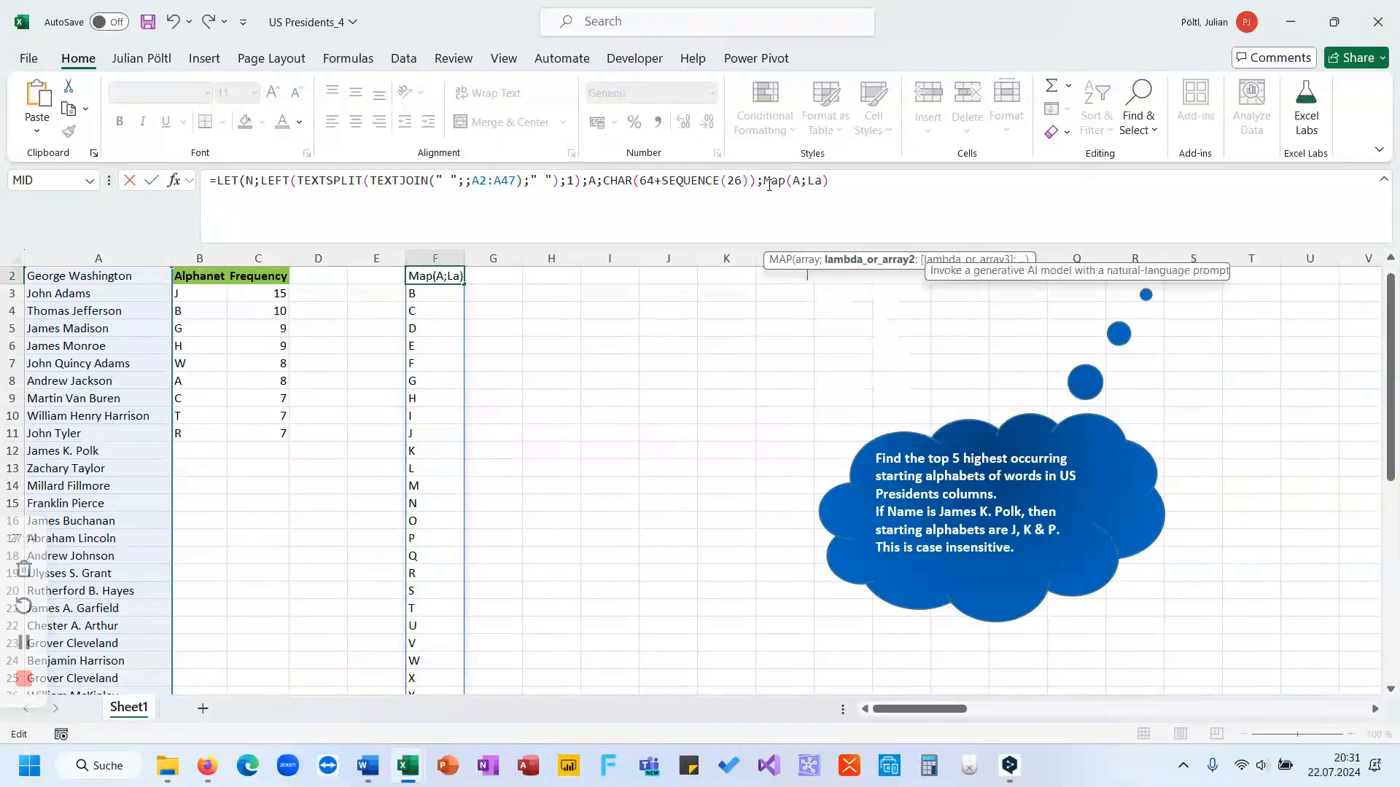
key("Tab")
type("A;")
key("Delete")
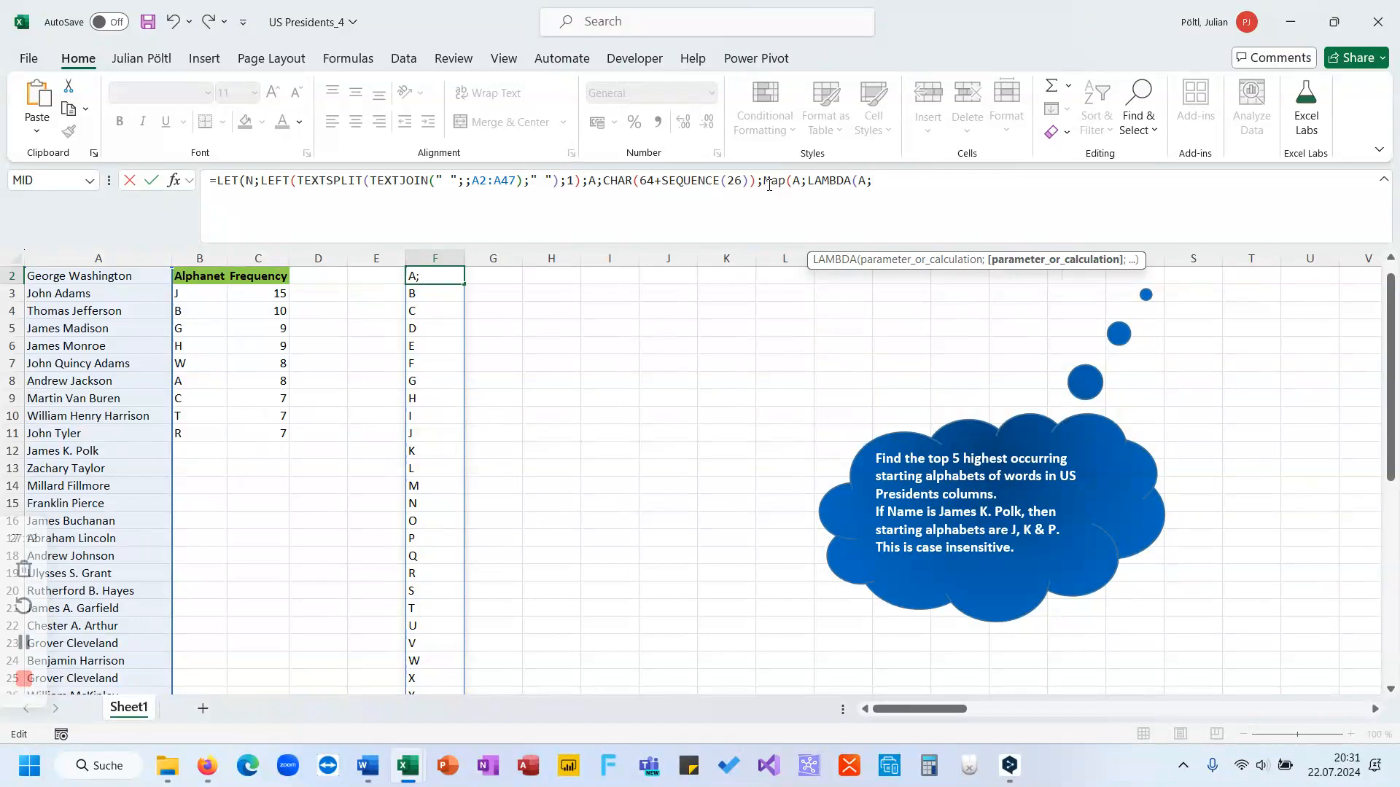
type("FILTER(N;N=A")
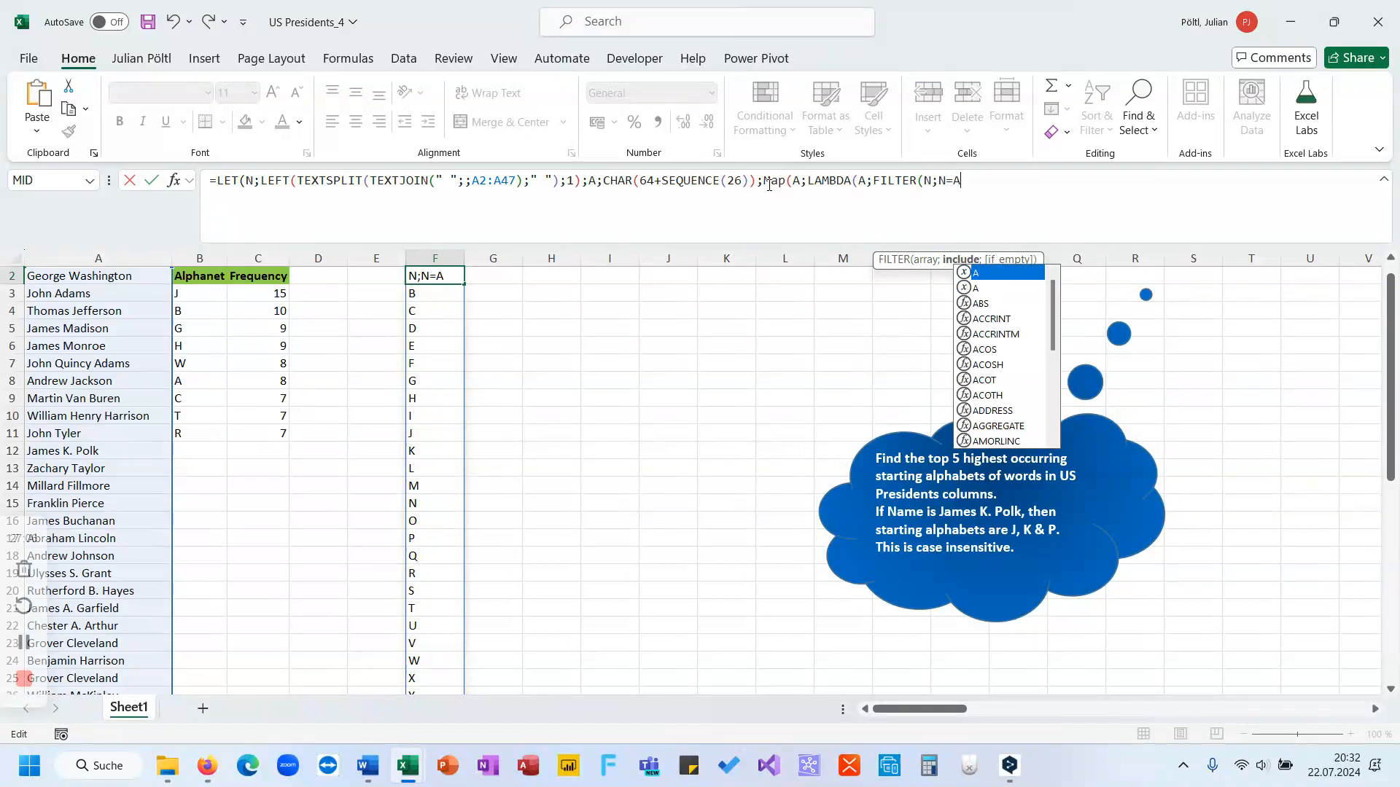
type(")")
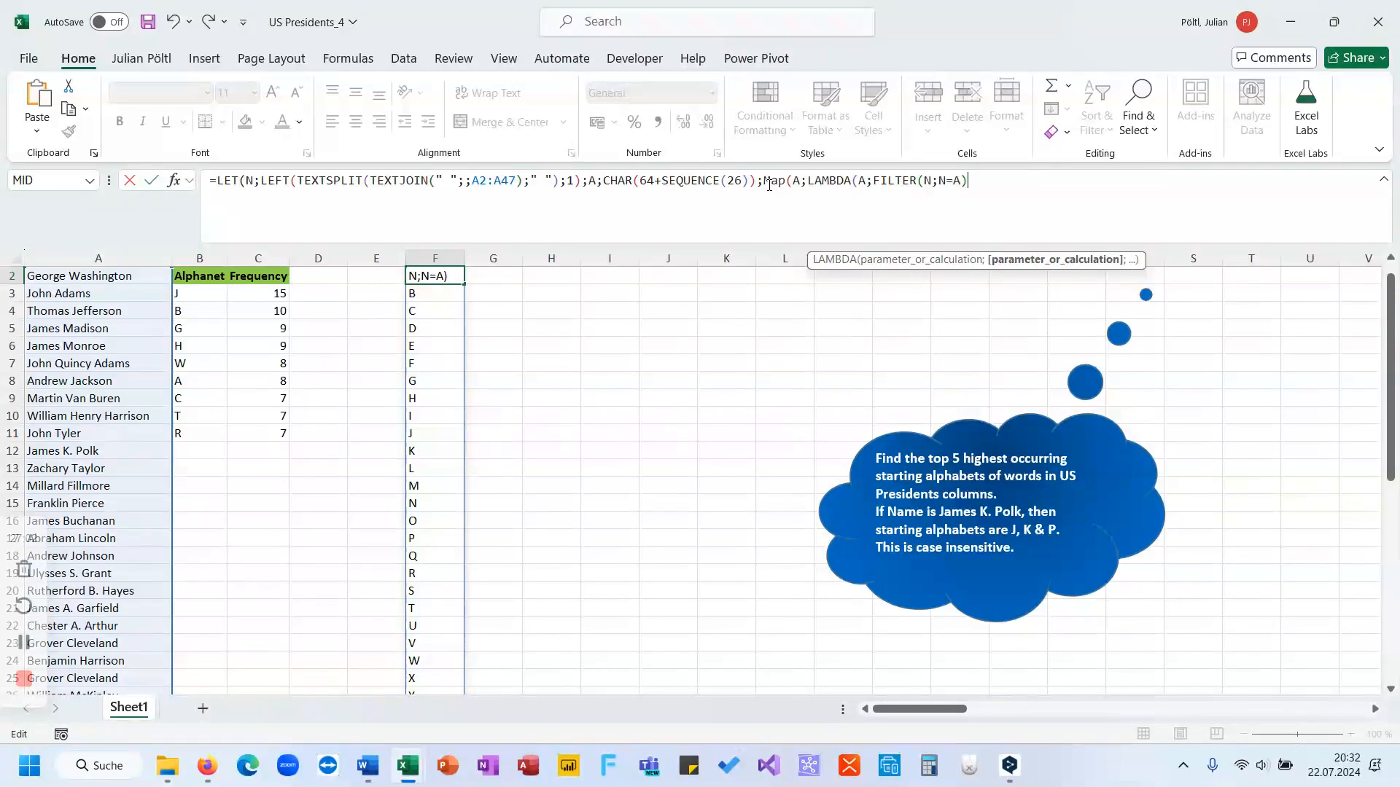
type("))")
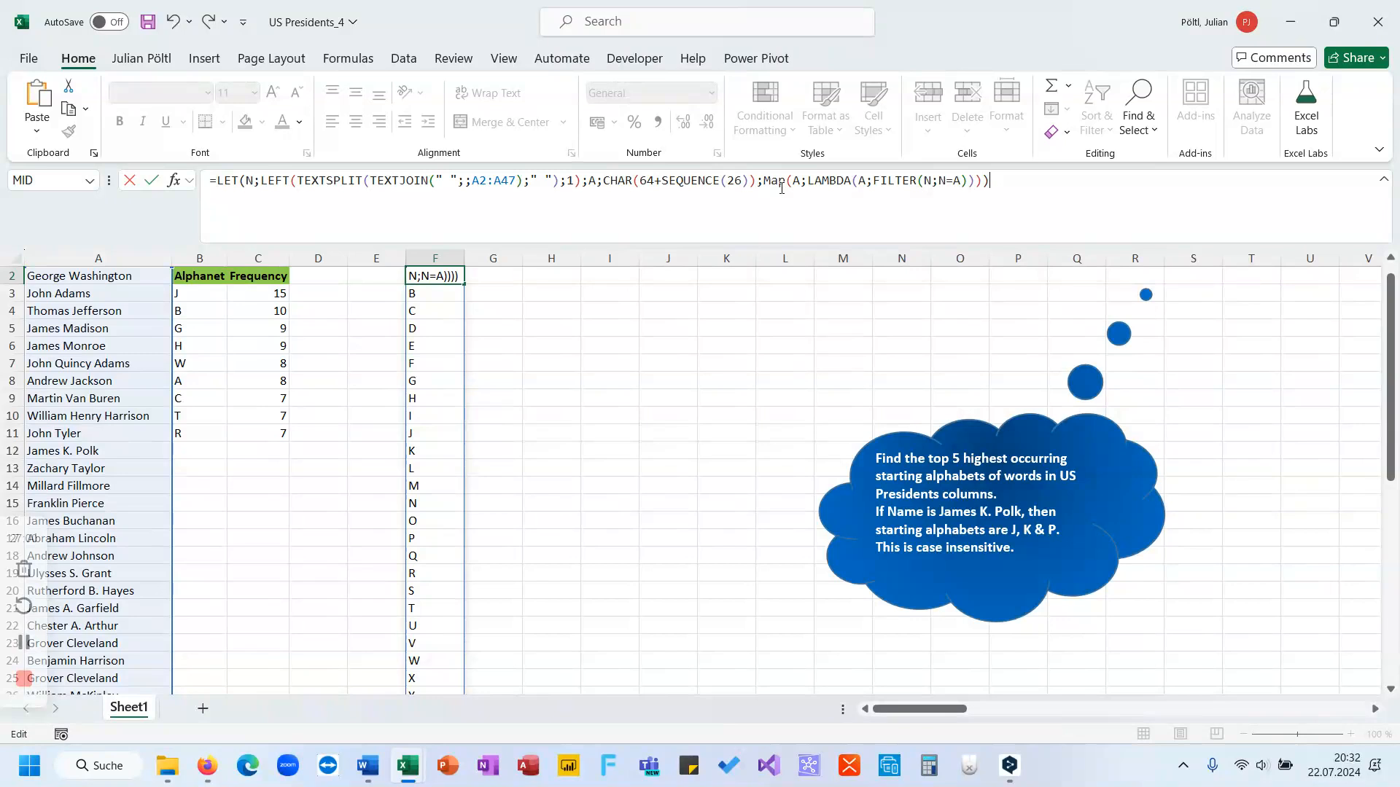
Wrap FILTER(N;N=A) inside the LAMBDA in COUNTA and commit the formula in F2
left_click(876, 182)
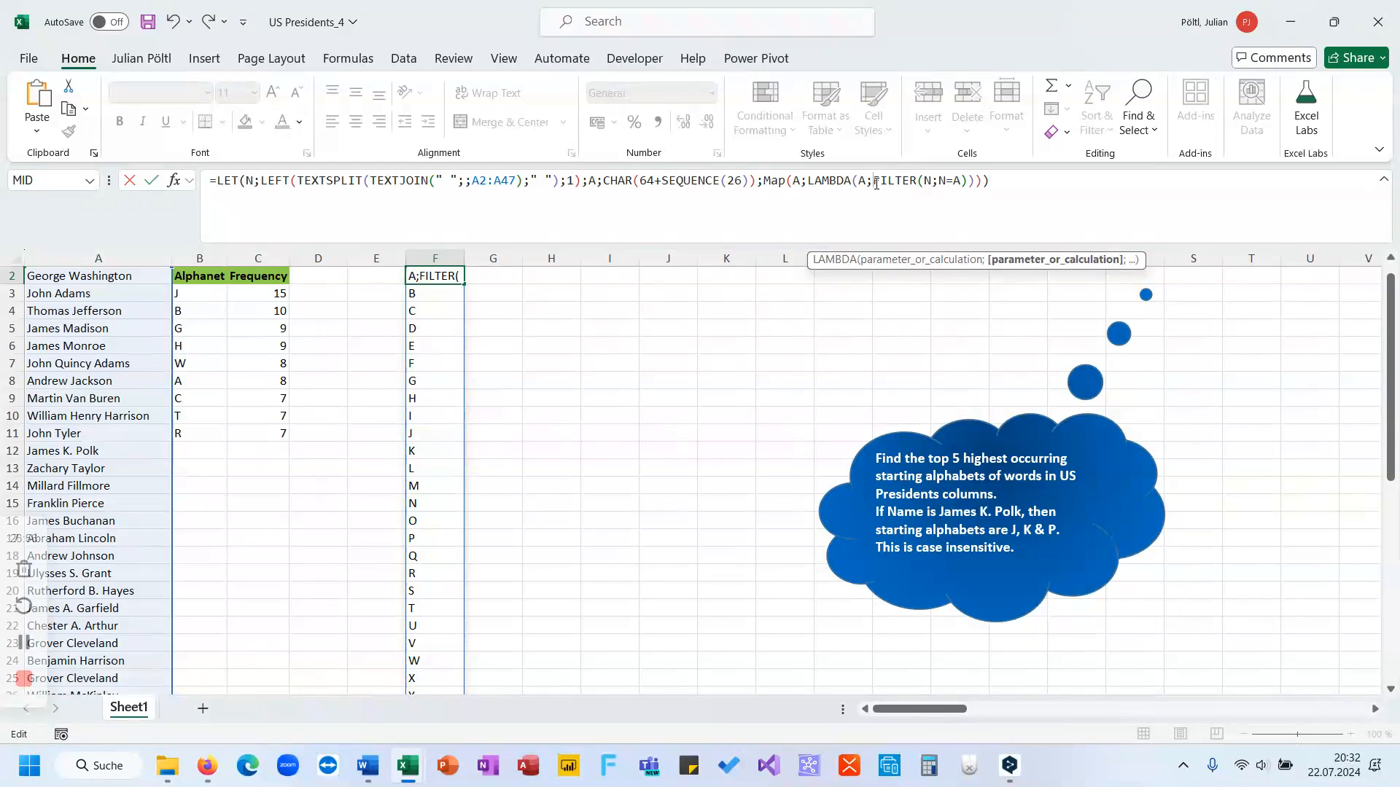
type("con")
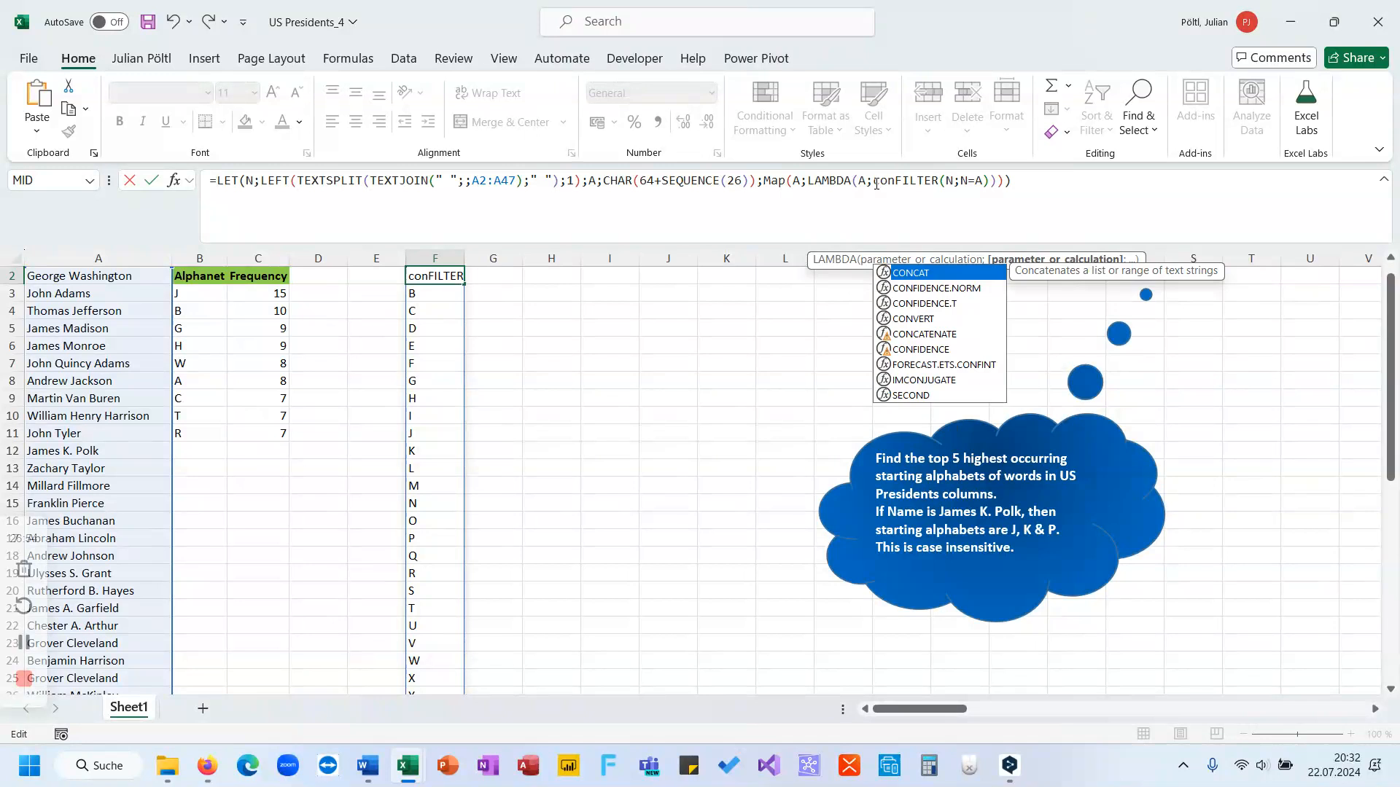
key("Down")
key("Down")
key("Down")
key("Down")
key("Down")
key("BackSpace")
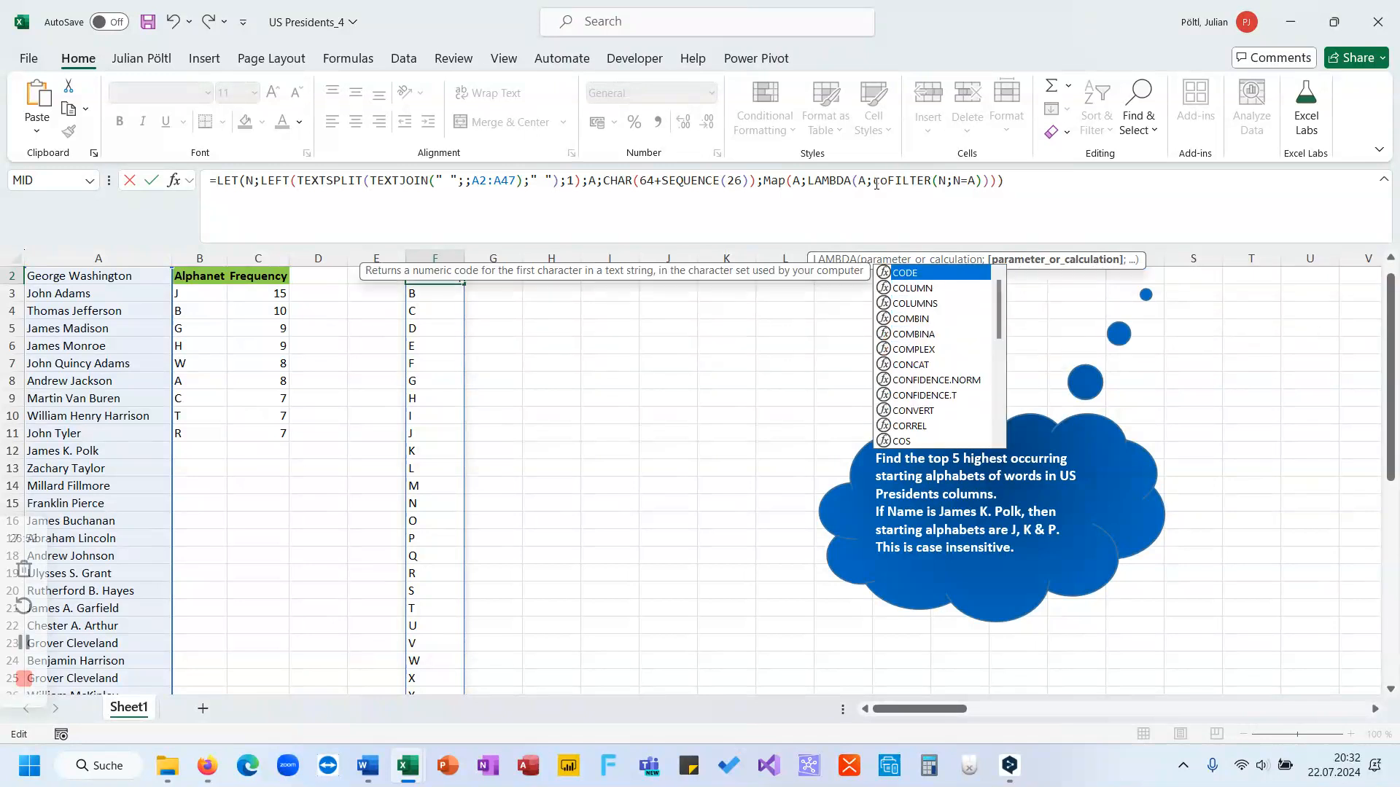
type("u")
key("Down")
key("Tab")
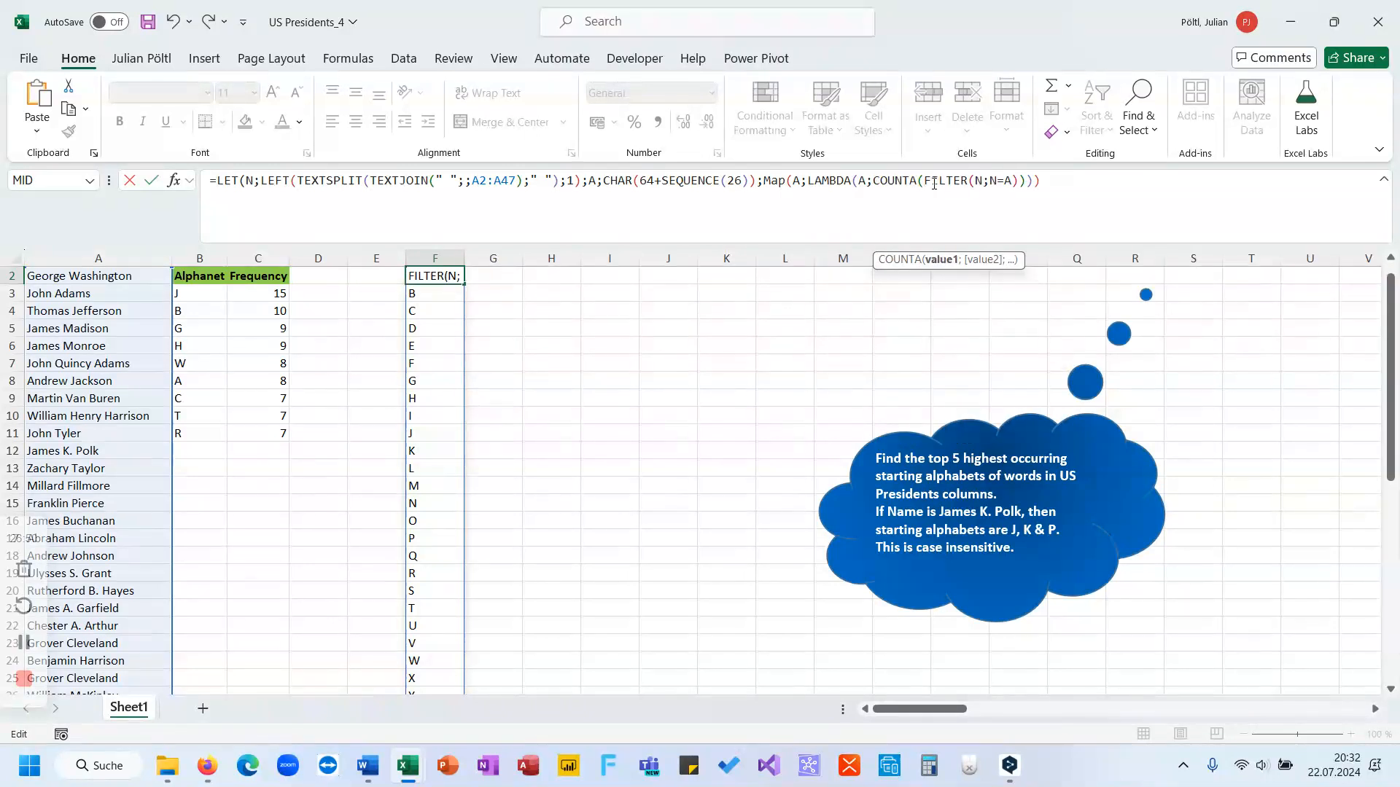
left_click(1025, 180)
key("Return")
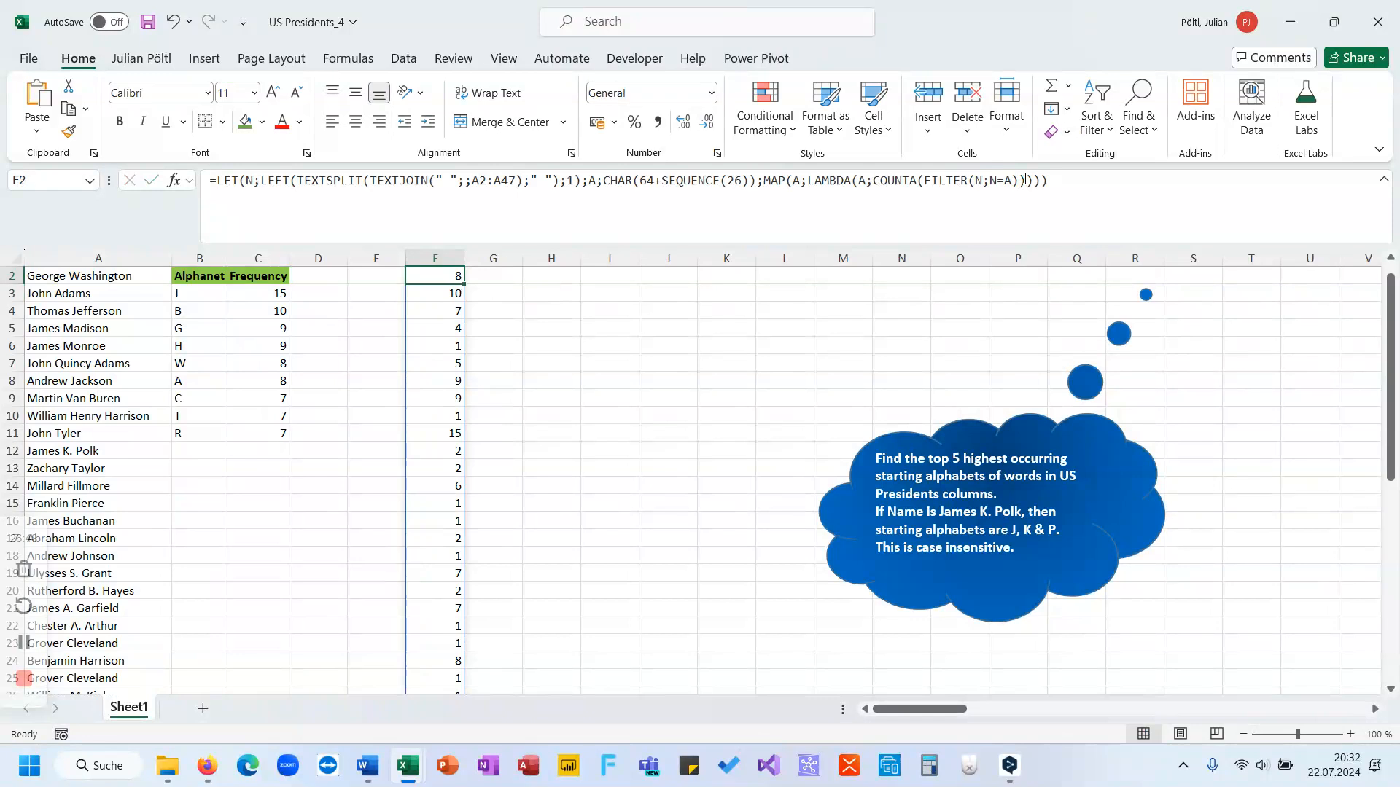
Examine the spilled letter counts in column F from the first to the last cell
key("Up")
key("Down")
key("ctrl+Down")
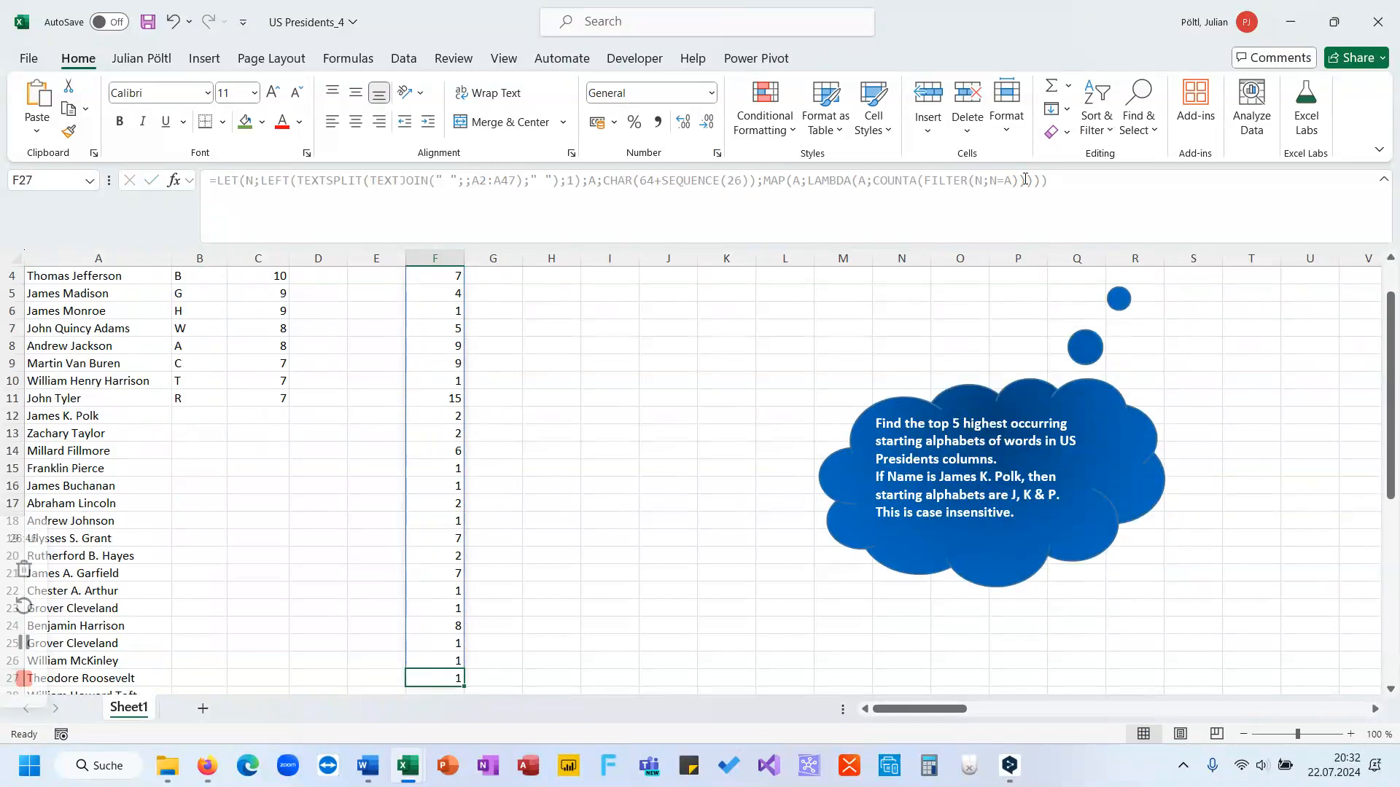
key("ctrl+Up")
key("ctrl+Down")
key("ctrl+Up")
key("ctrl+Down")
key("ctrl+Up")
scroll(556, 341, "up", 1)
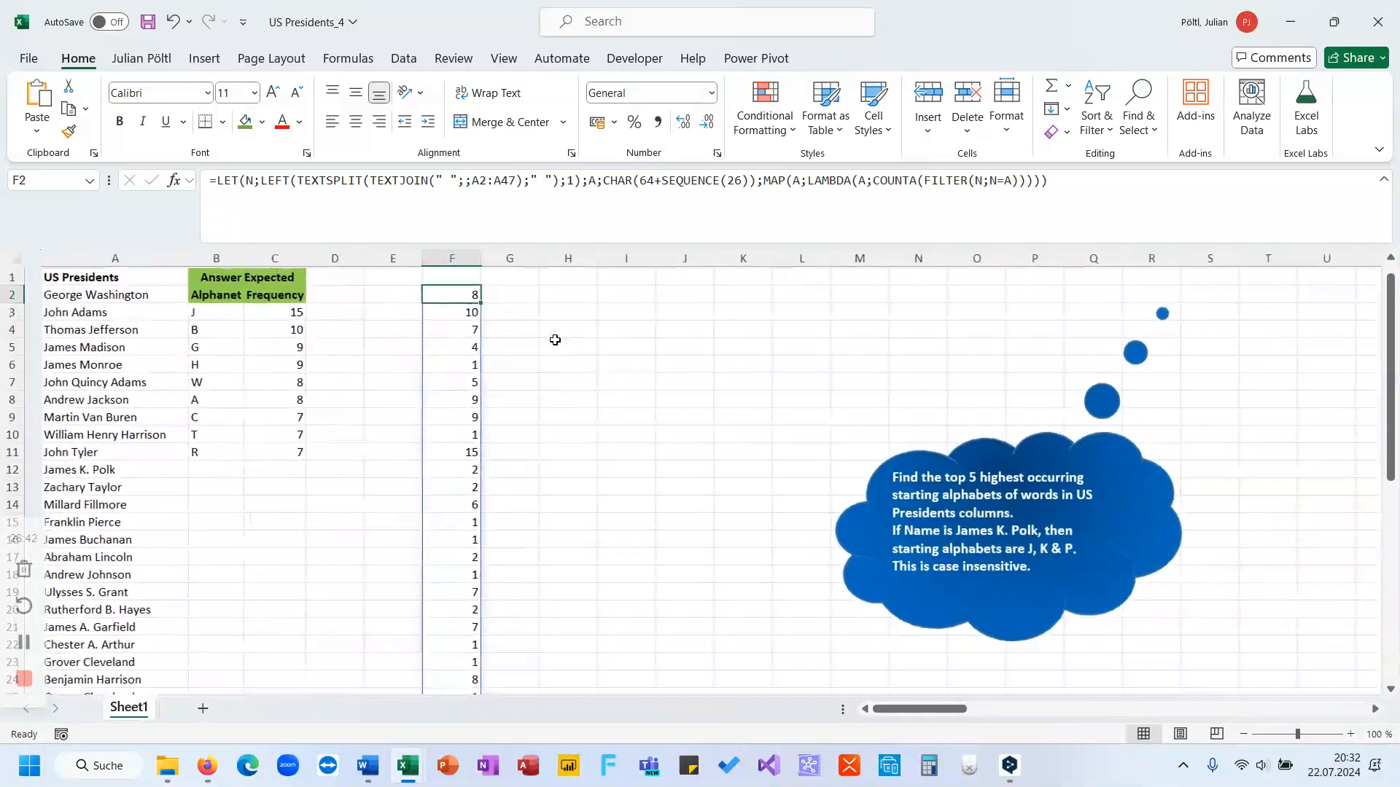
Try wrapping the MAP expression in HSTACK with A as the first array, and check the spilled letters and counts
left_click(1047, 186)
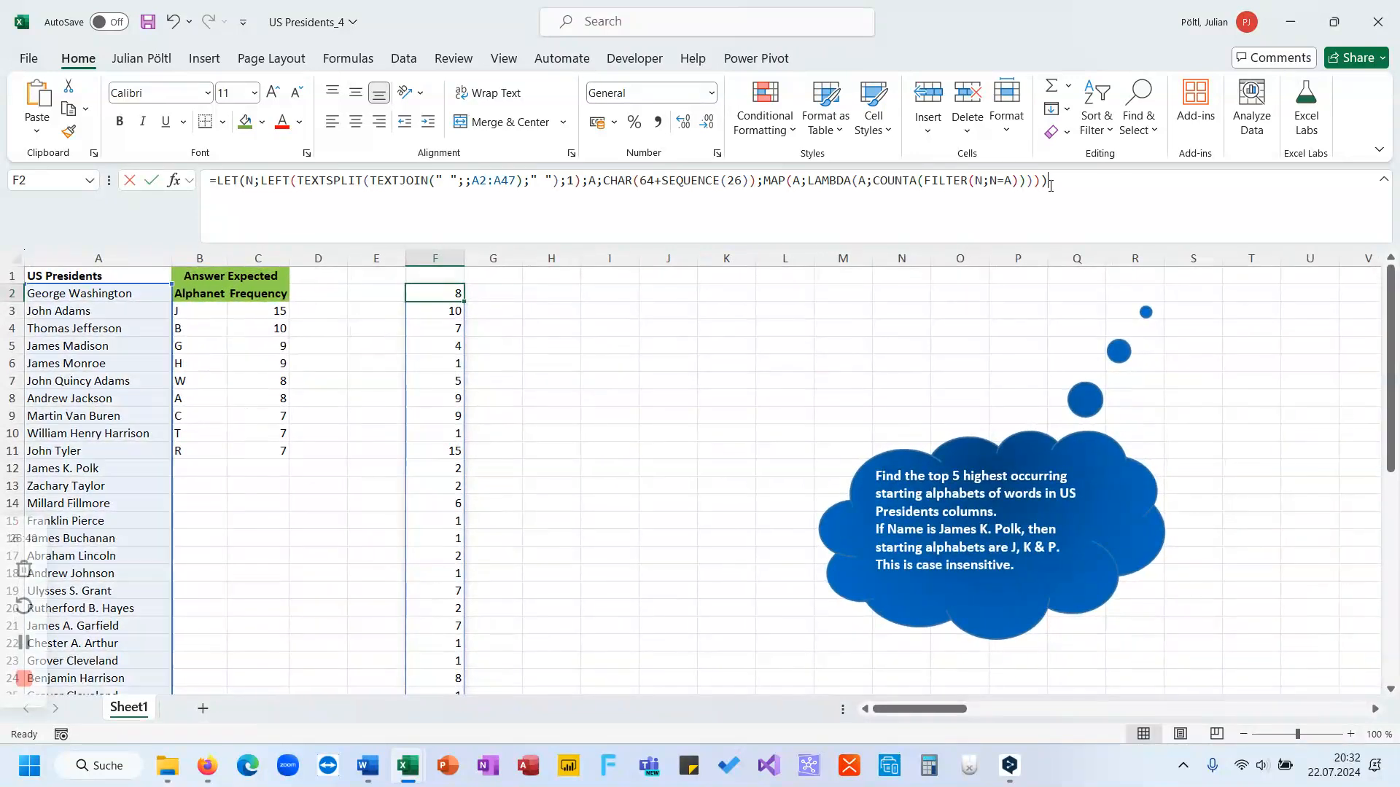
left_click(764, 183)
type("HSTACK(A;")
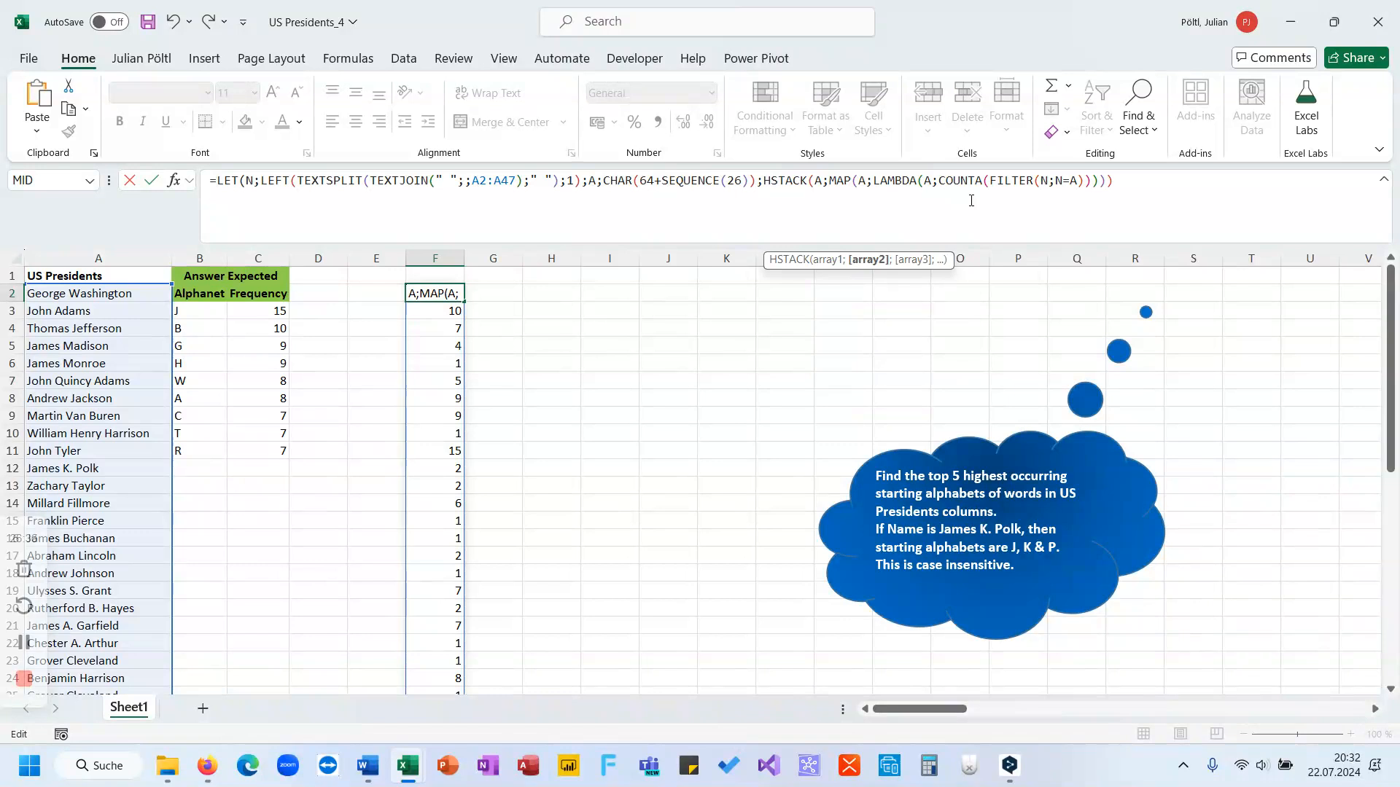
left_click(1126, 183)
type(")")
key("Return")
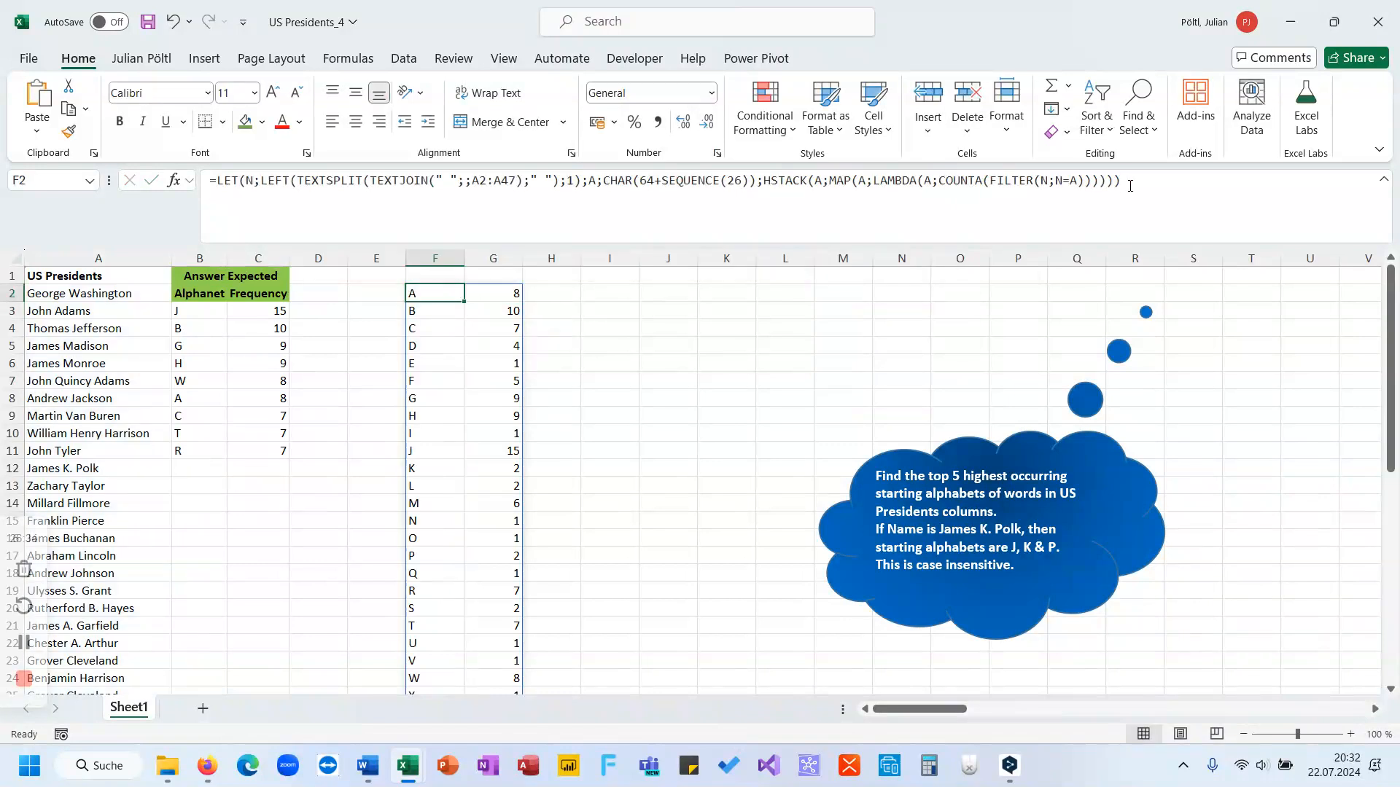
key("ctrl+Down")
key("ctrl+Up")
key("ctrl+Down")
key("ctrl+Up")
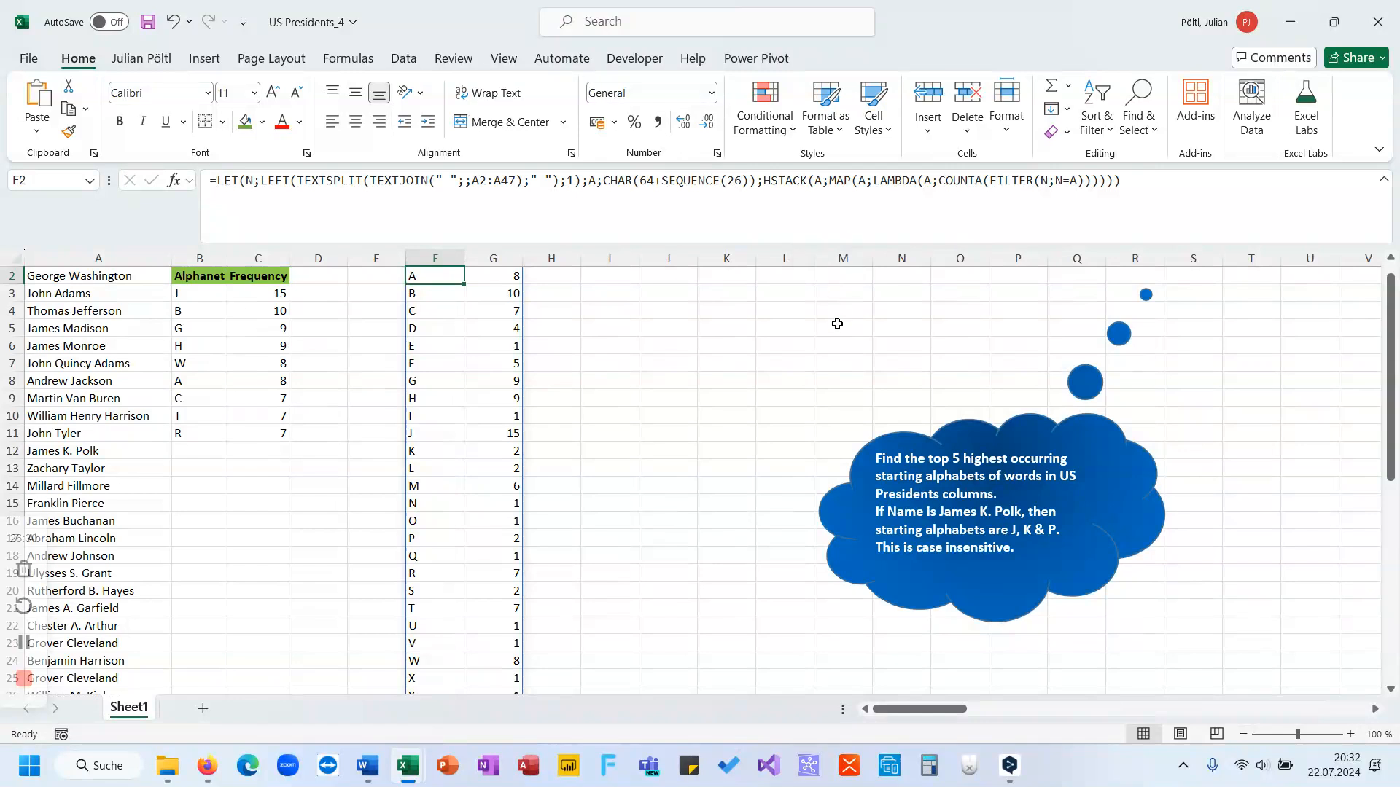
scroll(838, 324, "up", 1)
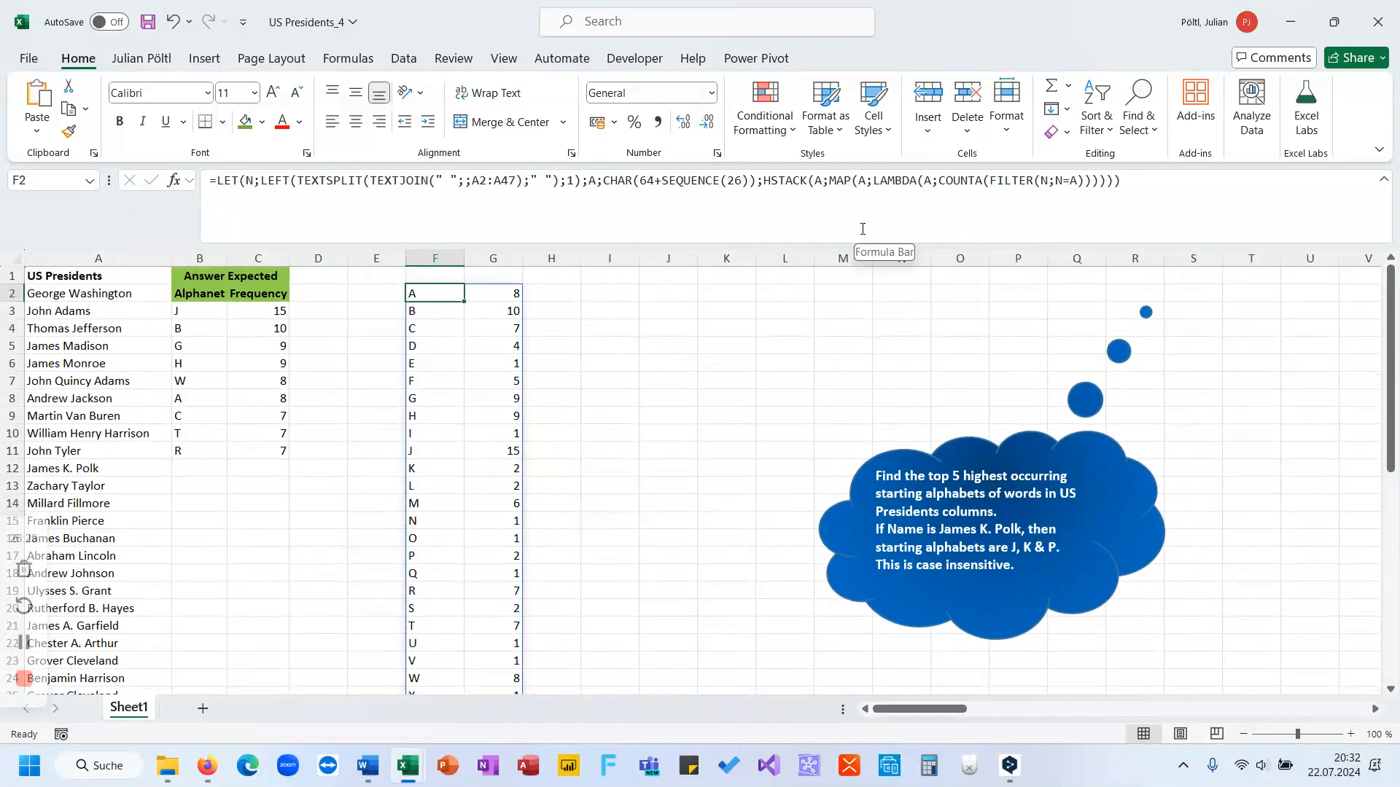
scroll(863, 229, "down", 1)
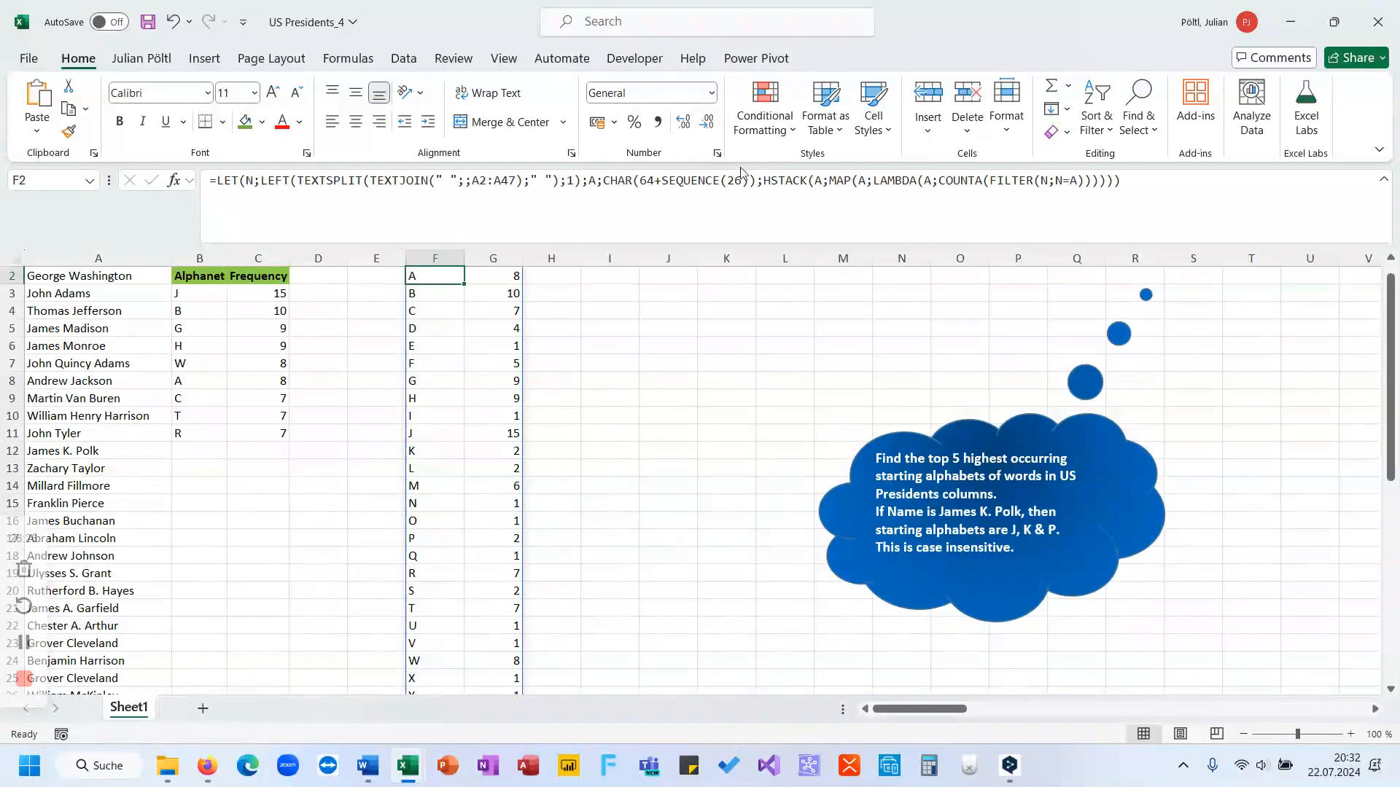
Discard the started FILTER edit and undo the HSTACK change to the formula in F2
left_click(762, 180)
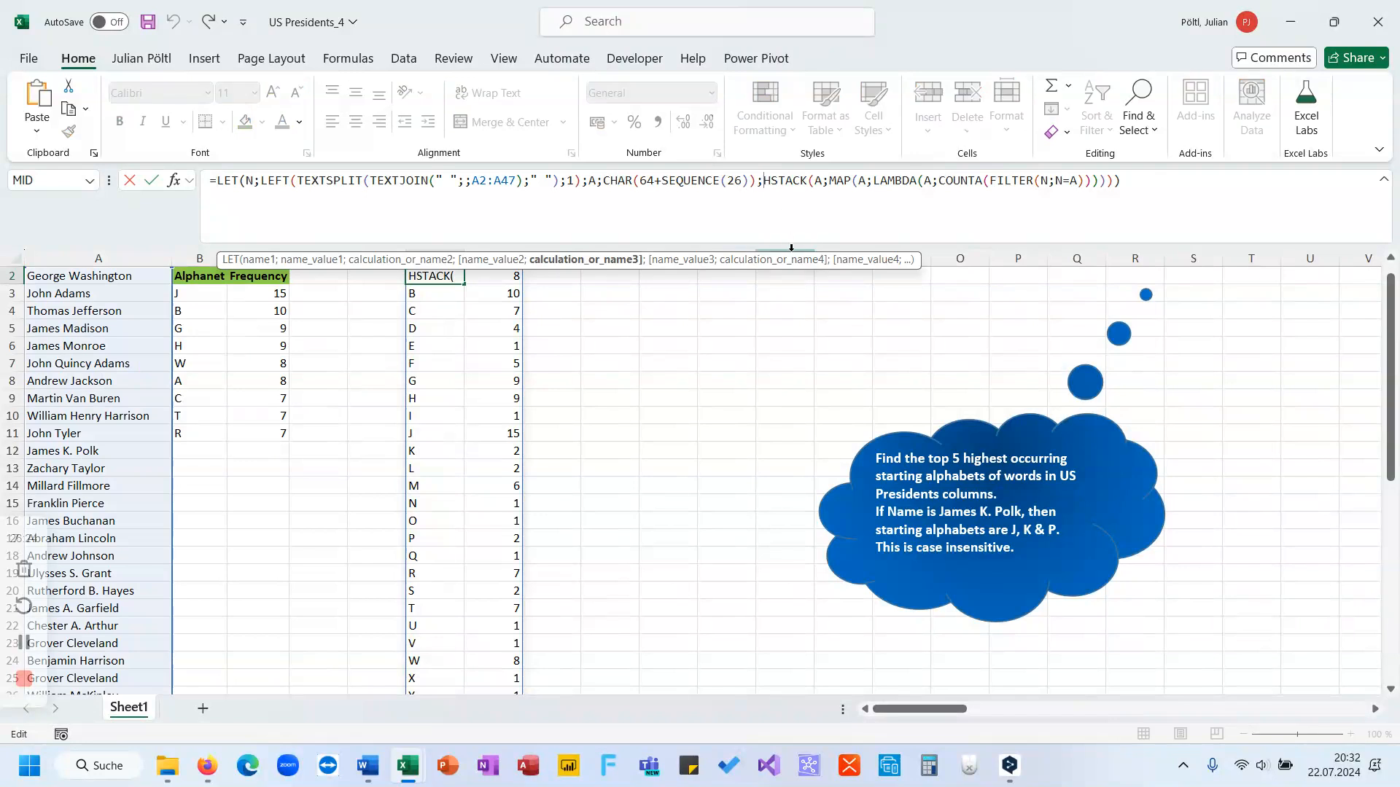
type("Fil")
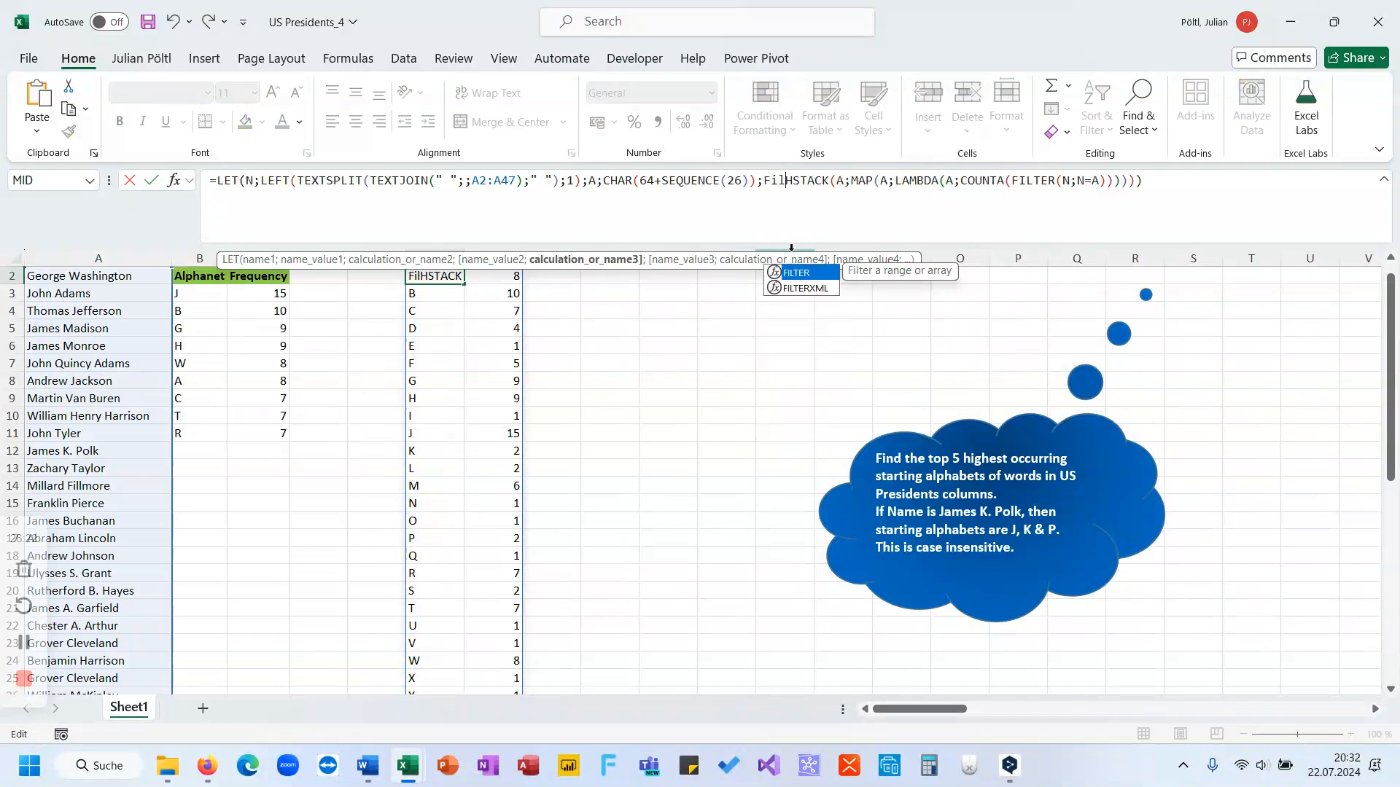
key("Escape")
key("Escape")
key("ctrl+z")
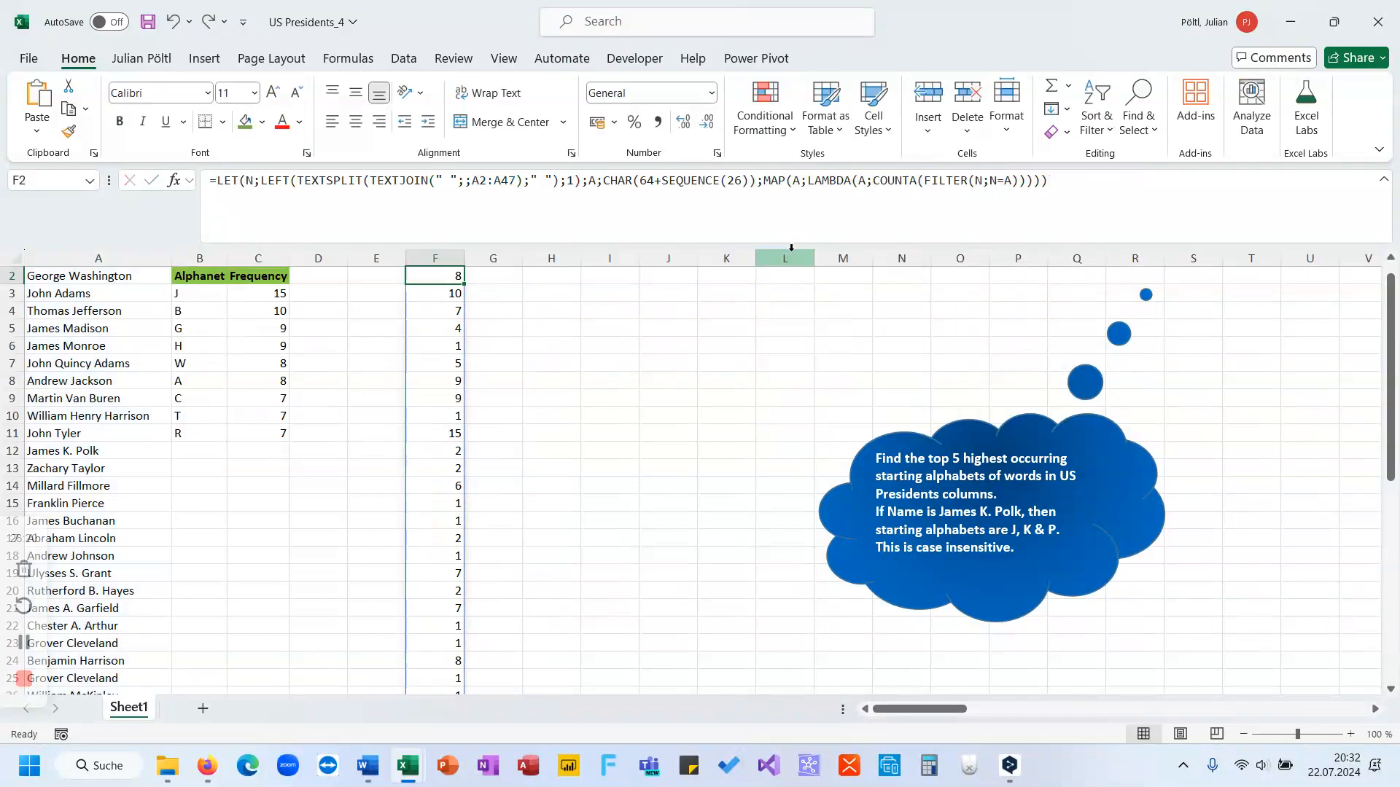
Assign the MAP expression to the name C in the LET formula and return HSTACK(A;C) as the result
left_click(761, 183)
type("C;")
left_click(1095, 199)
key("BackSpace")
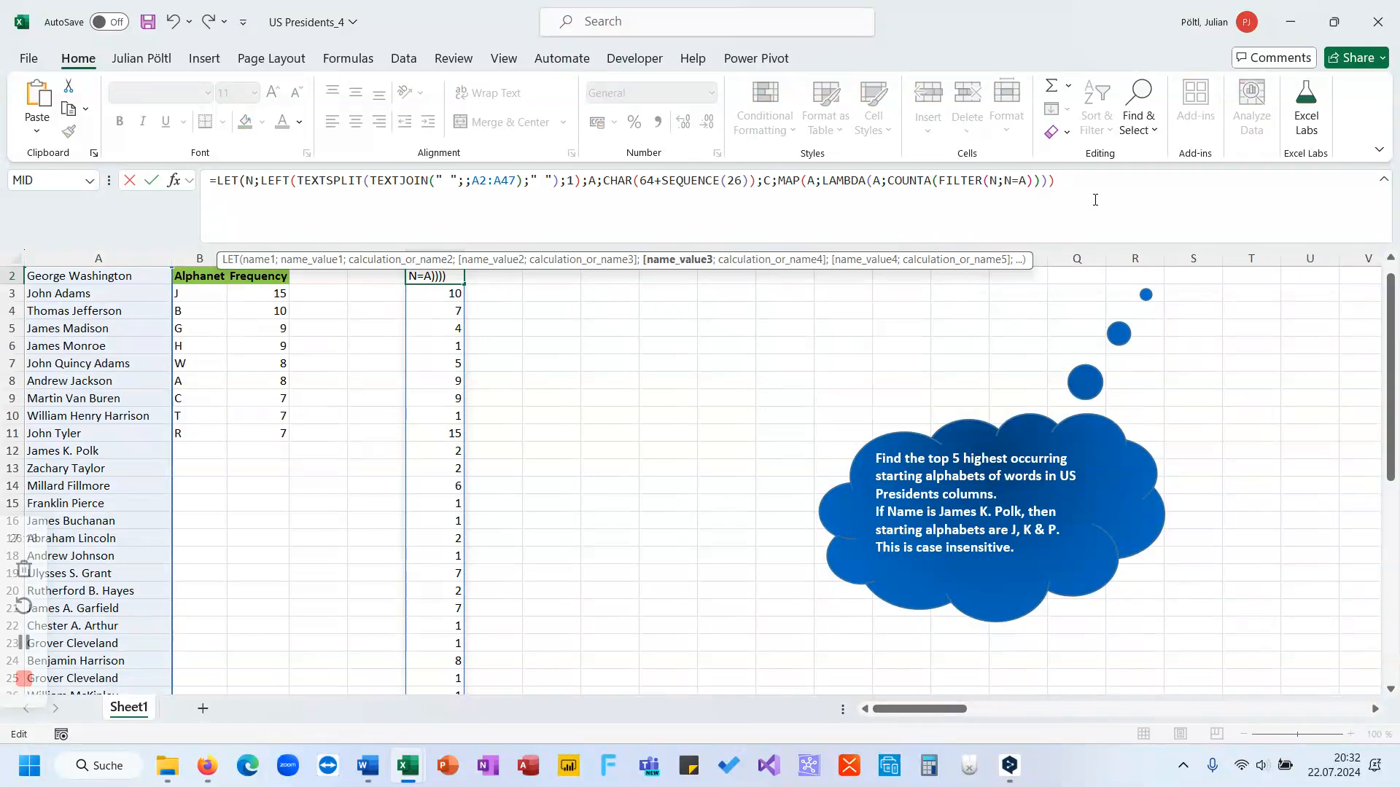
type(";HSTACK(")
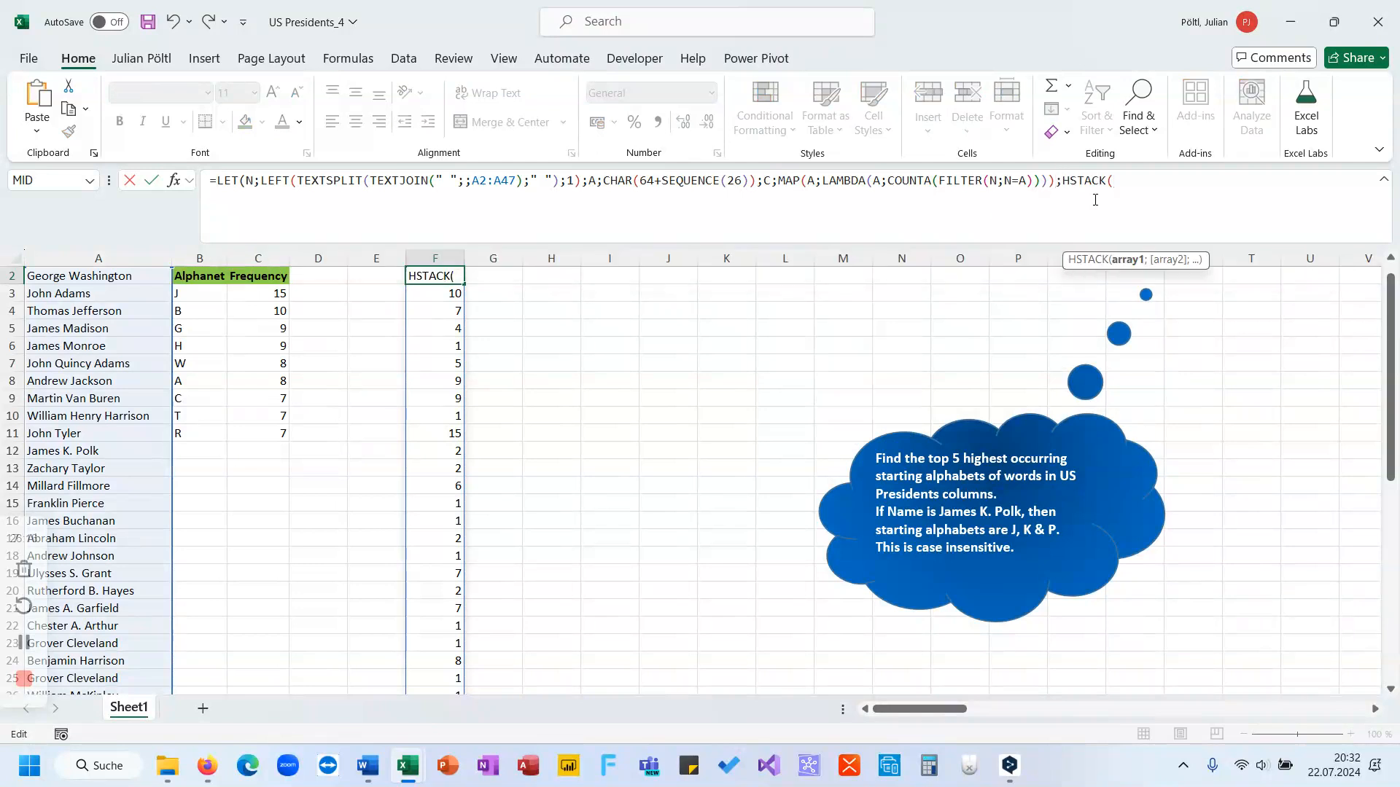
type("A;C))")
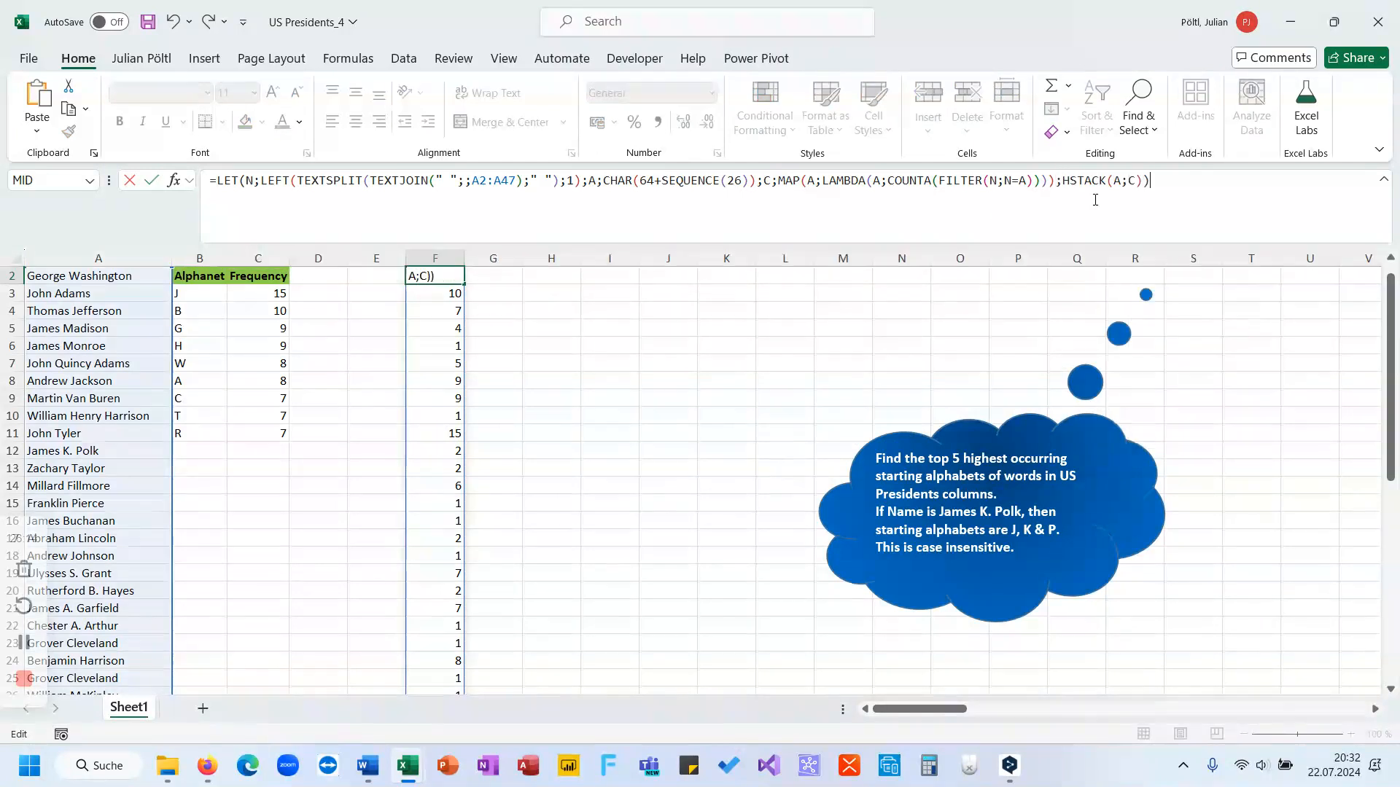
key("ctrl+Return")
Start a FILTER around the final HSTACK(A;C), replacing the LET formula's closing parenthesis with a semicolon for the condition
left_click(1065, 184)
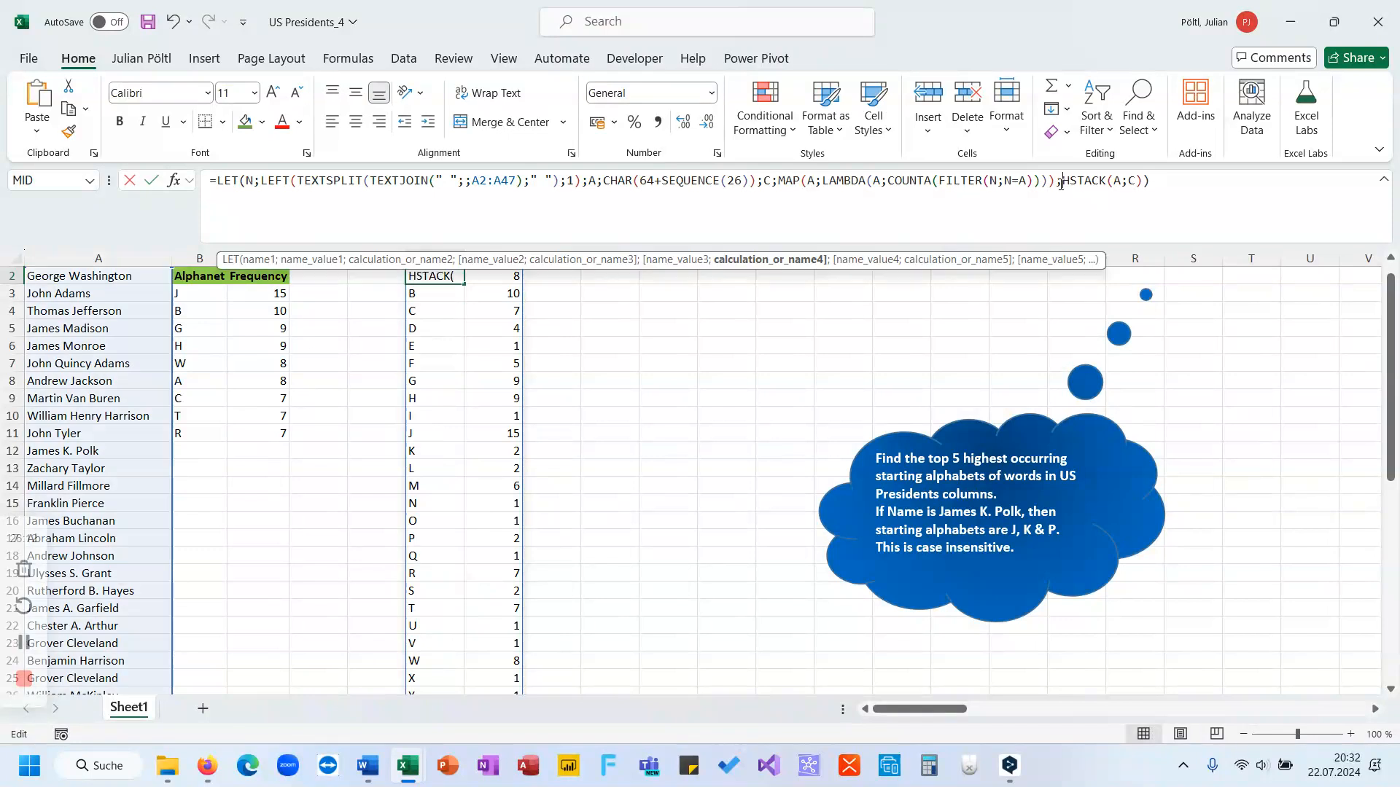
type("FILTER(")
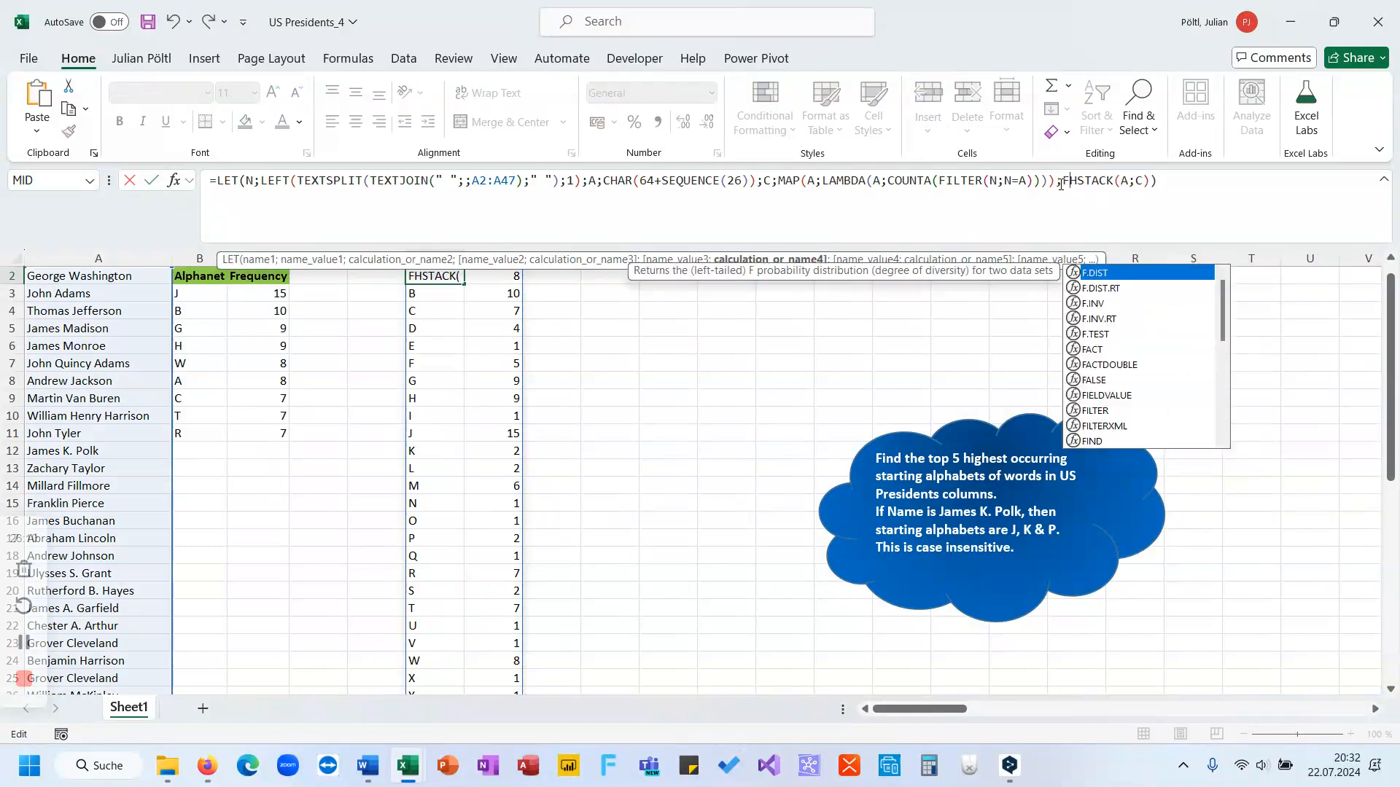
left_click(1228, 183)
key("BackSpace")
type(";")
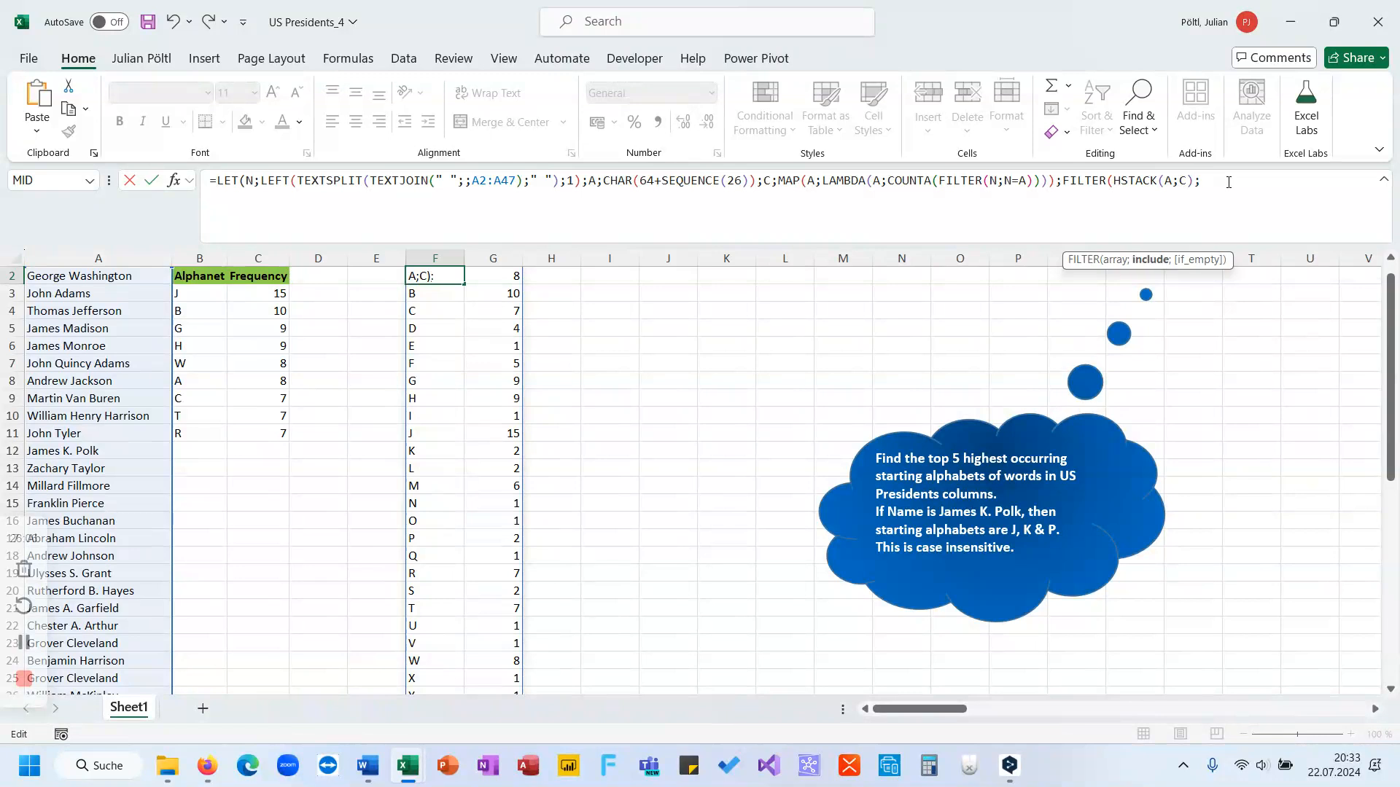
Enter the FILTER condition C>=LARGE(UNIQUE(C);5) to keep the letters with the five highest distinct counts
type("C>=la")
key("Down")
key("Down")
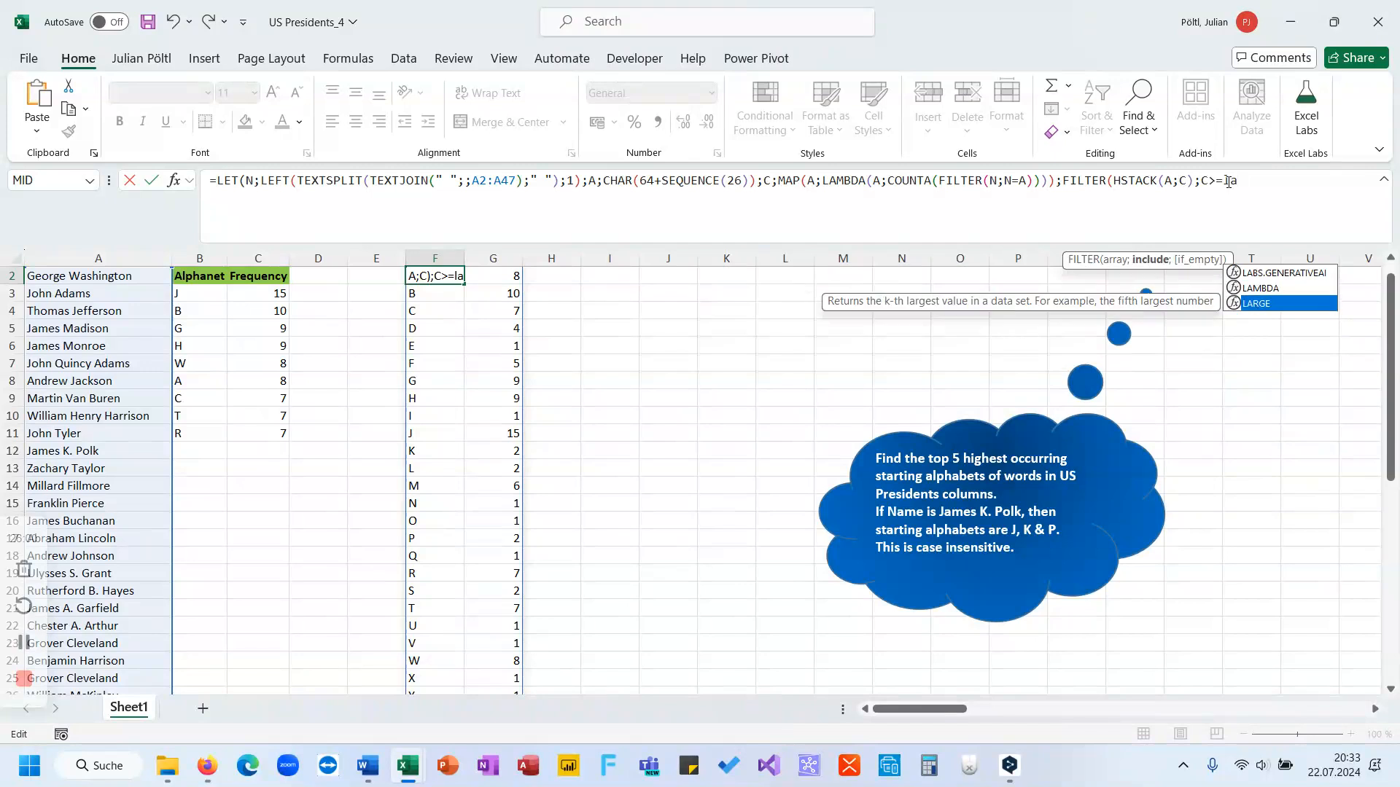
key("Tab")
type("un")
key("Down")
key("Down")
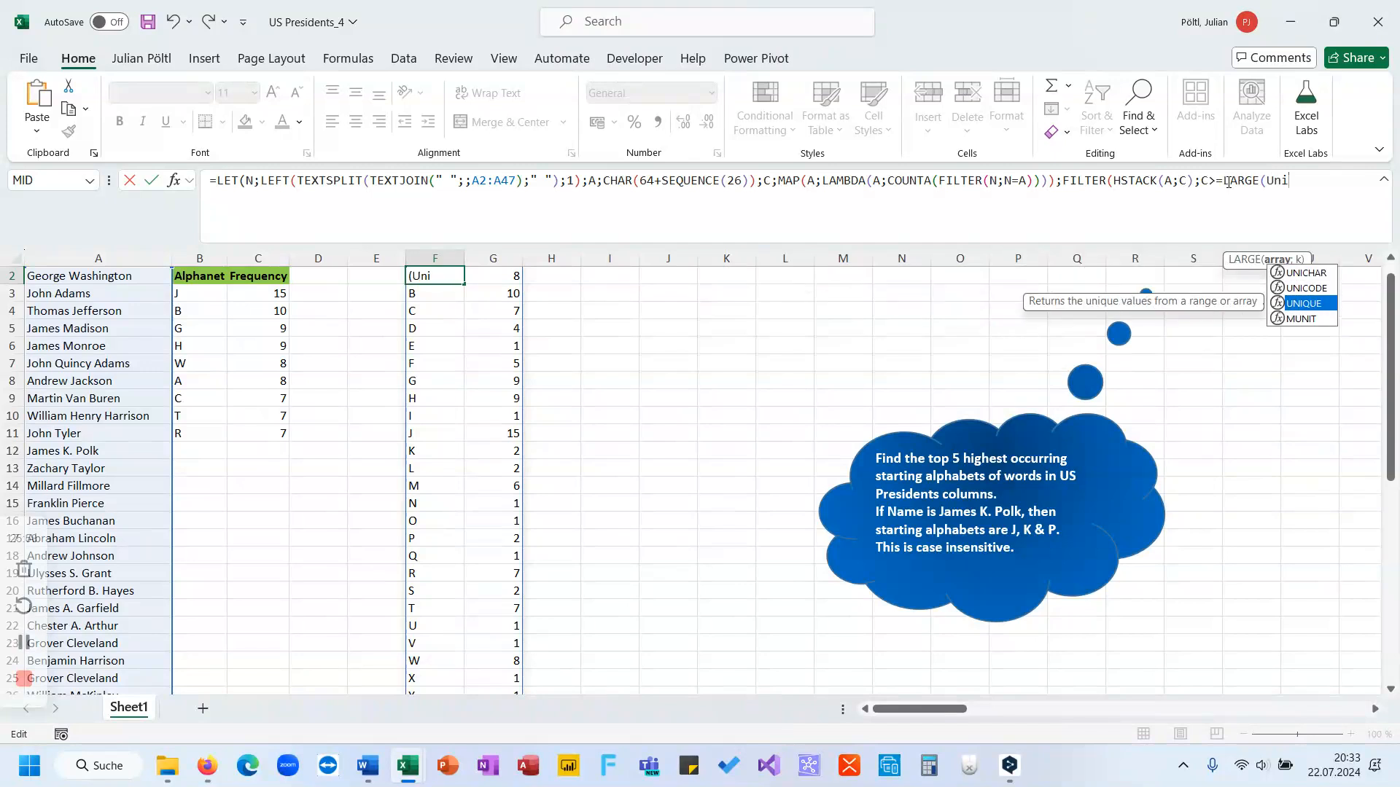
key("Tab")
type("C);")
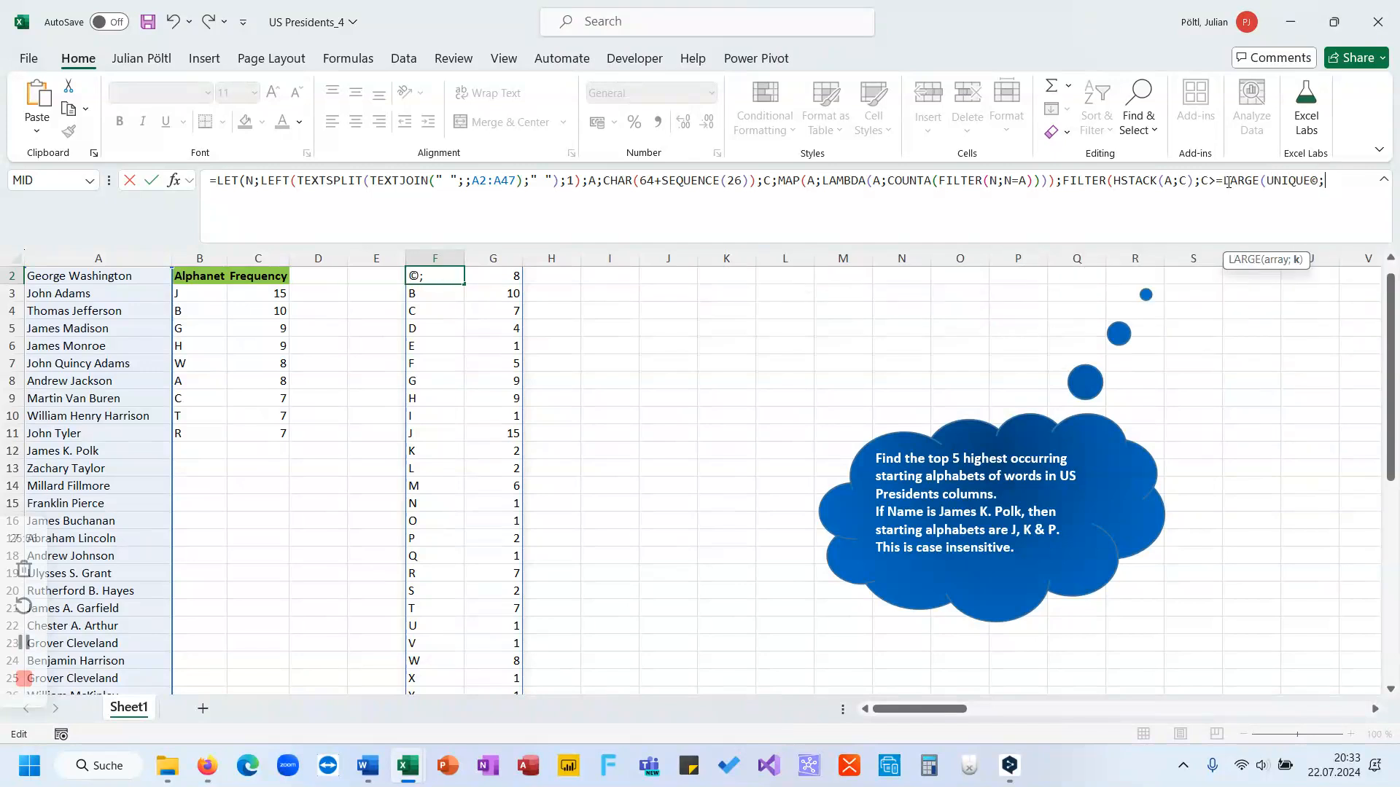
type("5))")
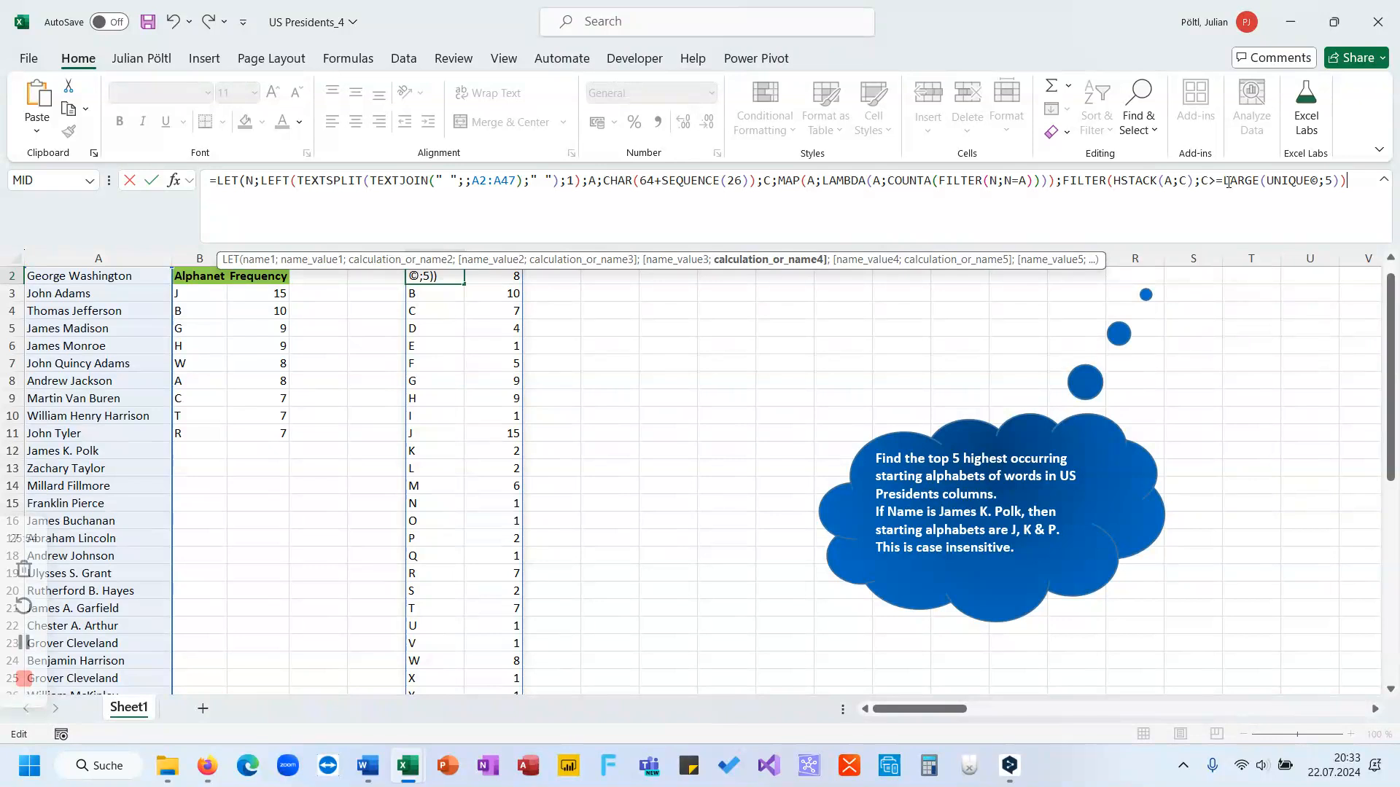
Replace the © symbol after UNIQUE in the FILTER condition with (C)
left_click(1317, 184)
key("BackSpace")
type("(C)")
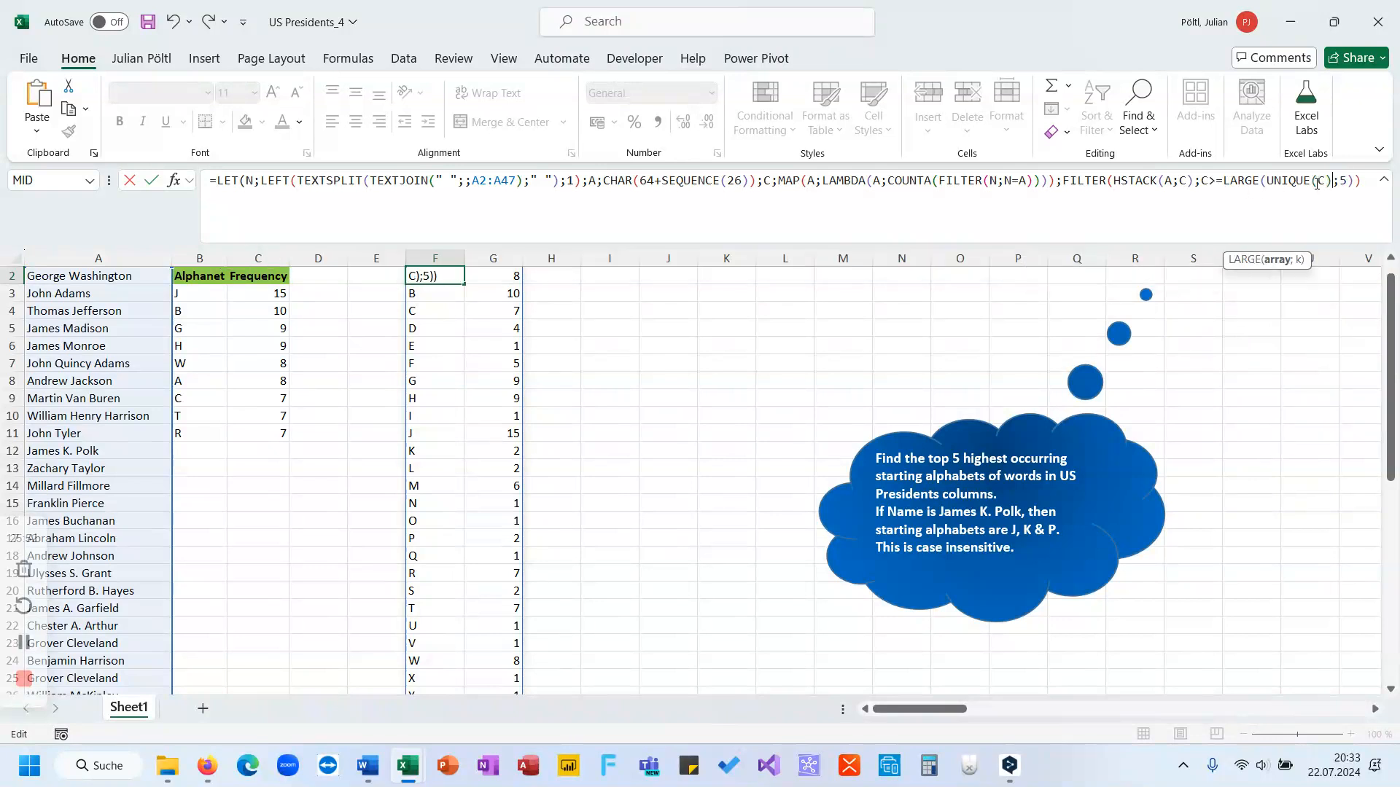
Add the missing closing parenthesis to the LET formula in F2 and enter it
left_click(1368, 187)
type(")")
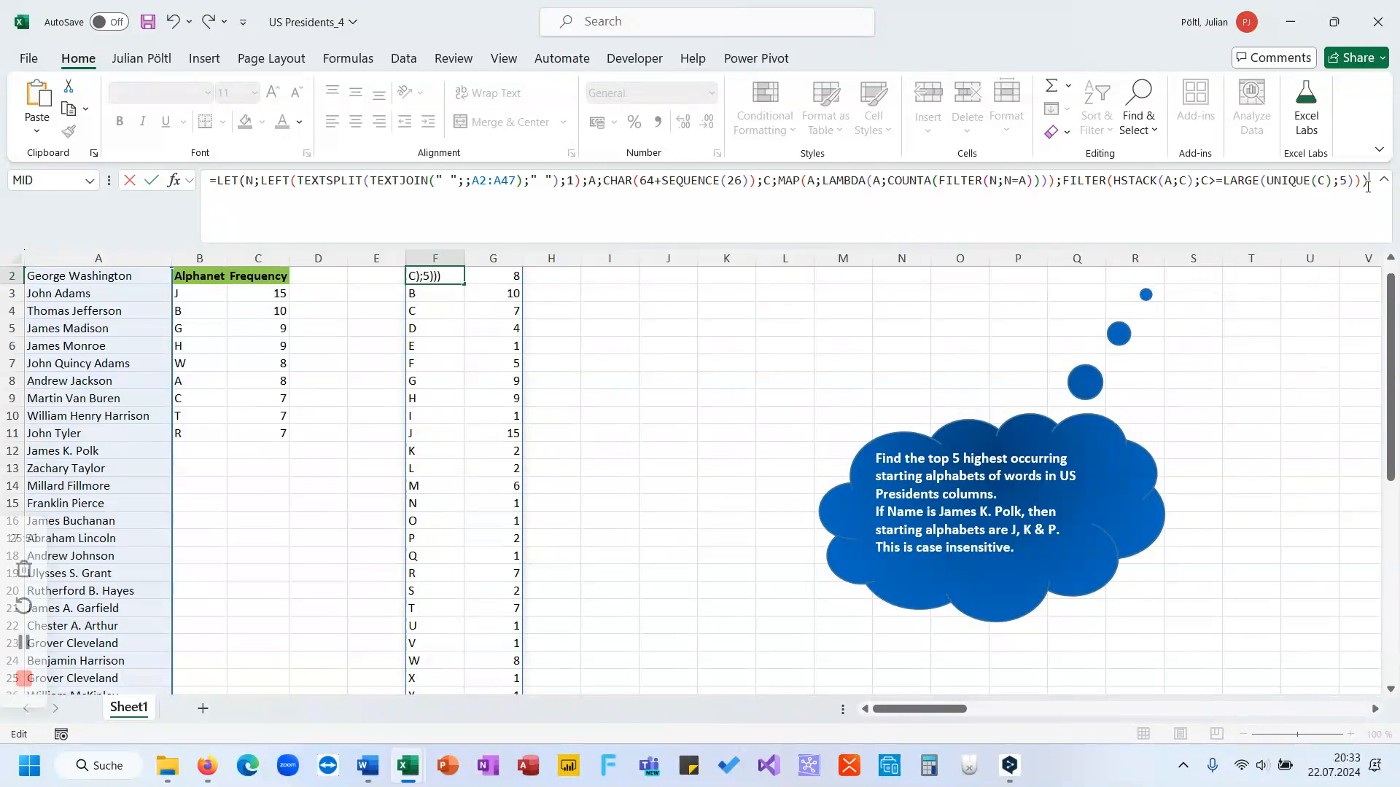
key("ctrl+Return")
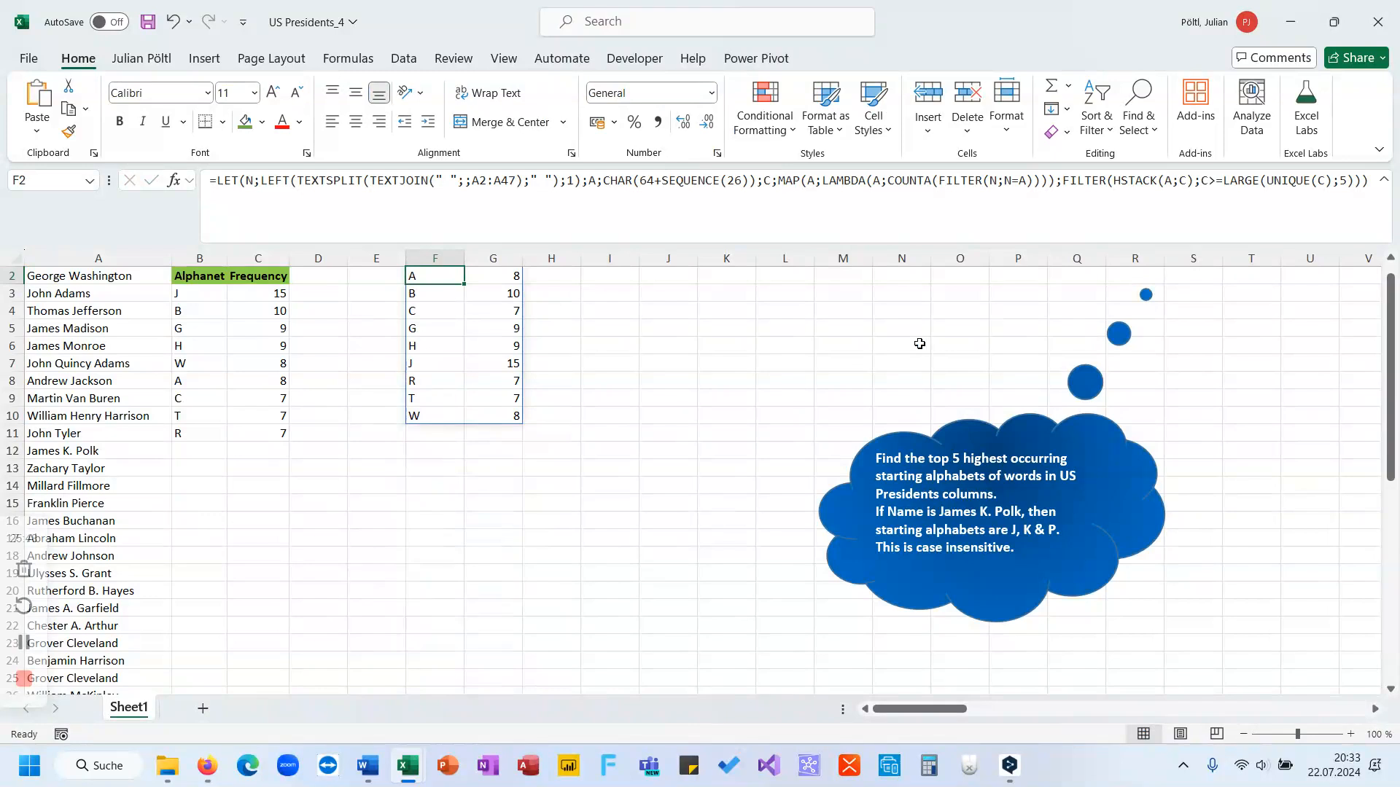
scroll(920, 344, "up", 1)
scroll(920, 343, "down", 1)
Wrap the final FILTER in SORT with sort index 2 and enter the formula
left_click(1061, 181)
type("so")
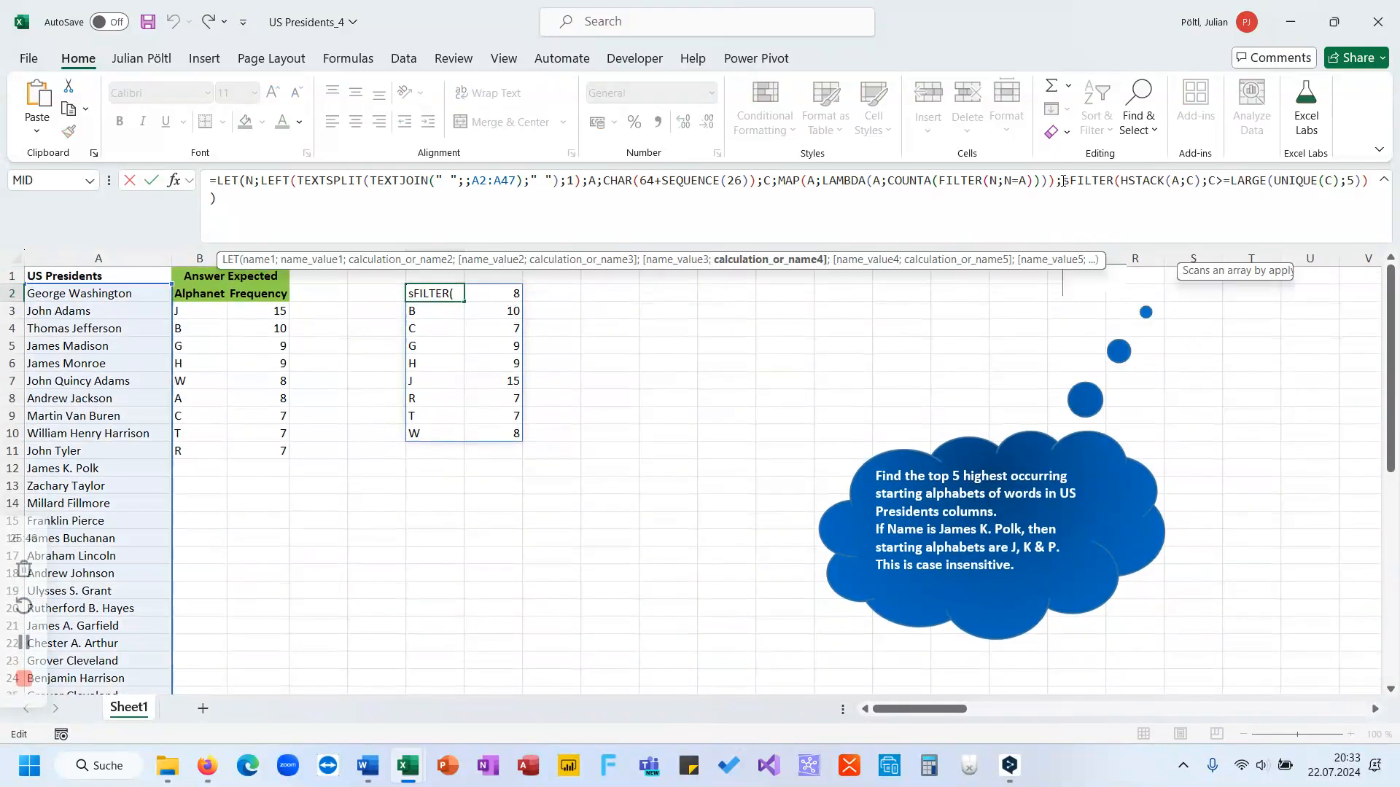
key("Tab")
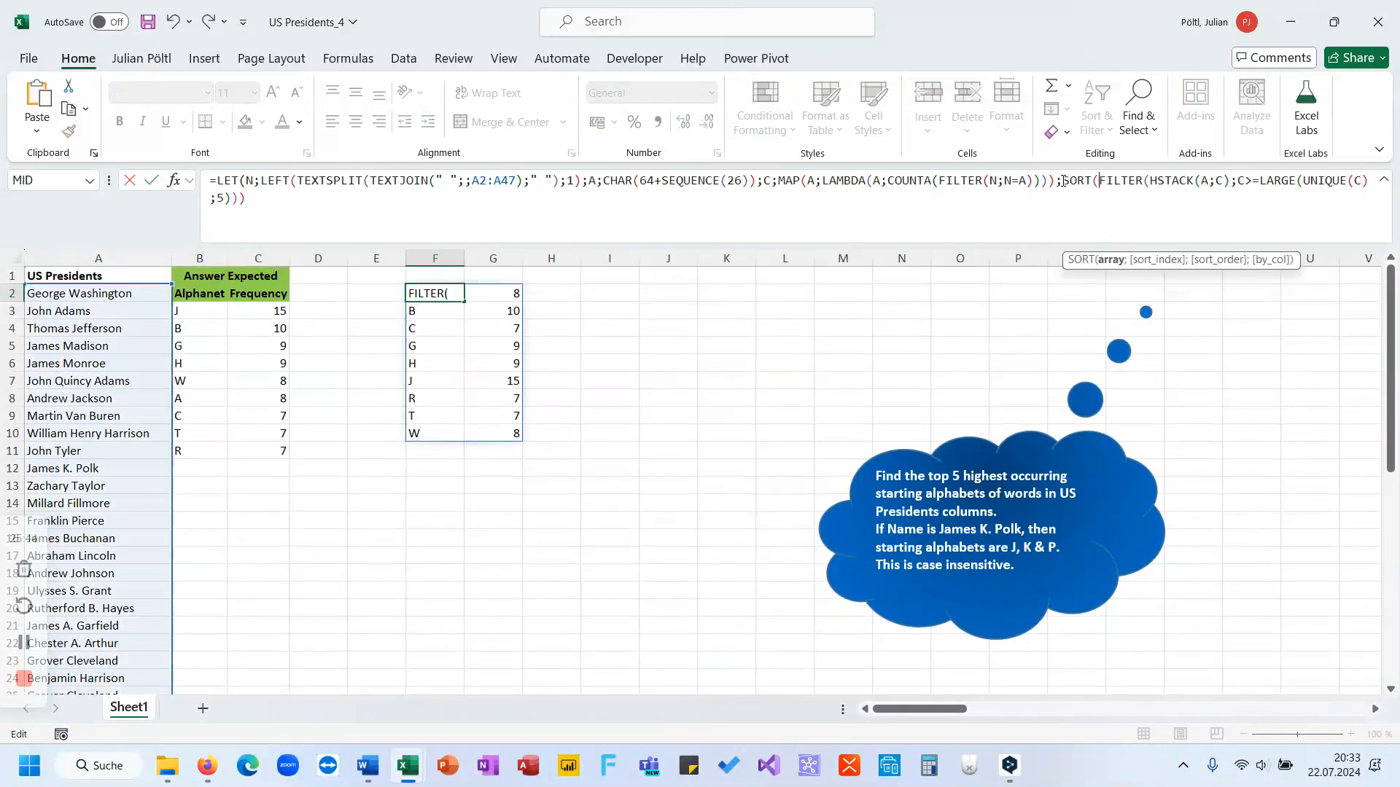
key("ctrl+End")
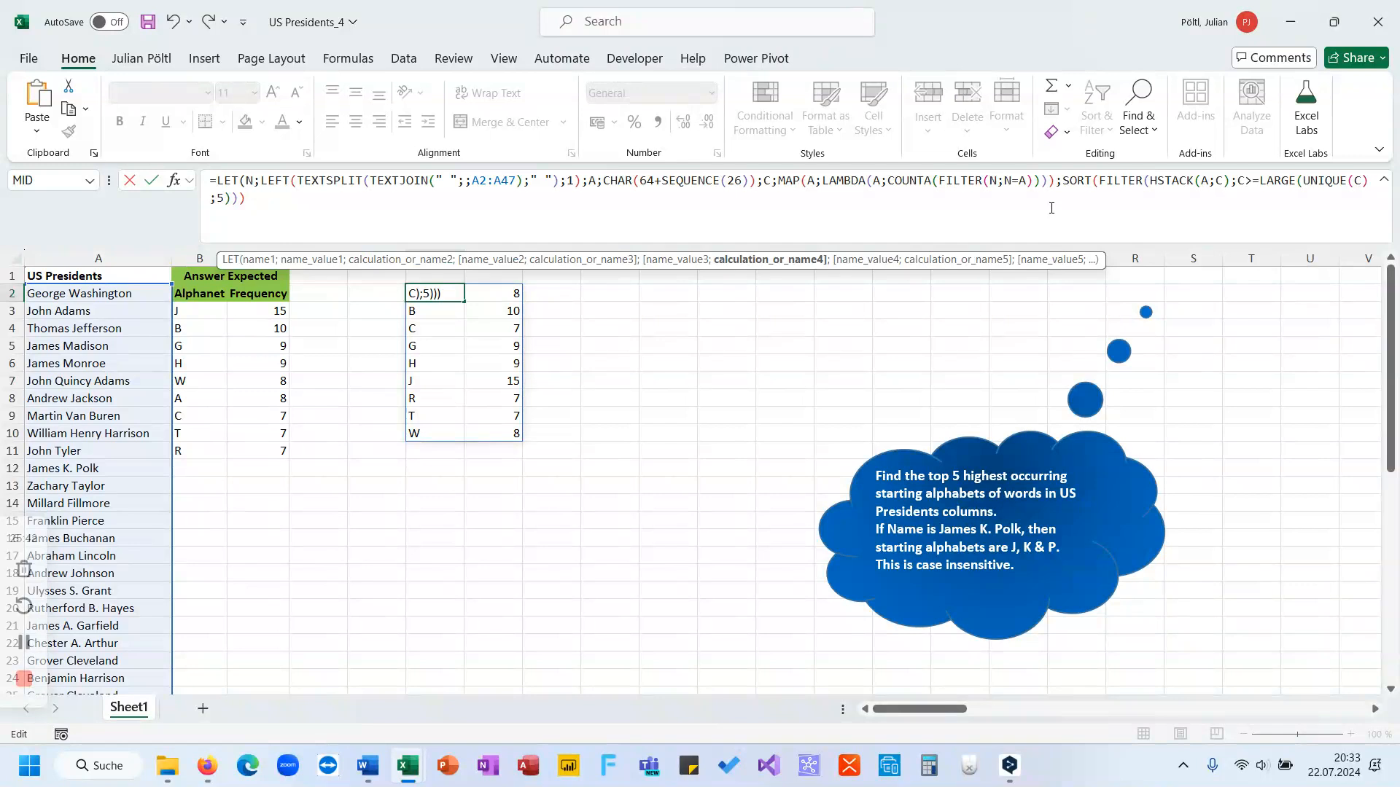
key("BackSpace")
type(";2))")
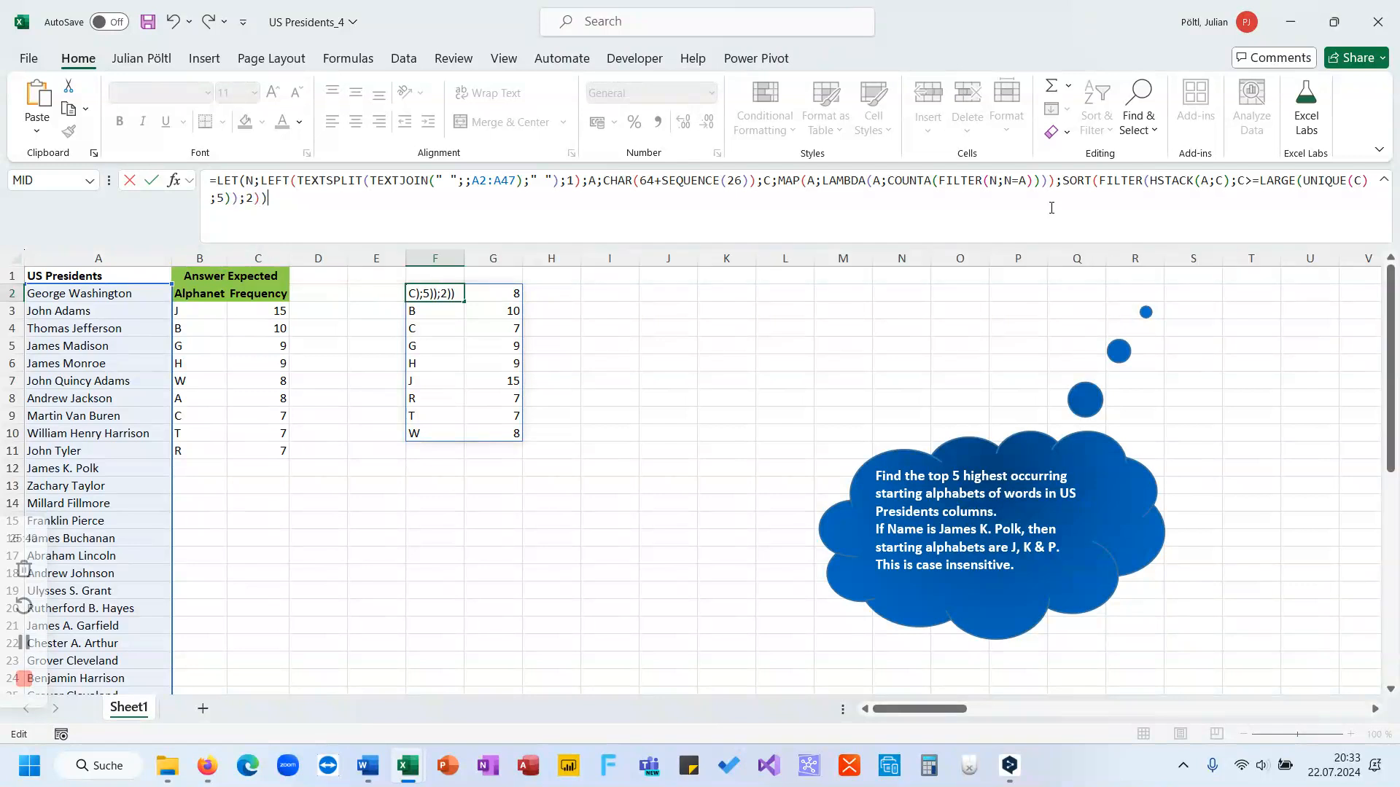
key("Return")
key("Up")
Add -1 as the SORT order for descending frequency and move the formula from F2 to F3
left_click(1013, 213)
key("BackSpace")
key("BackSpace")
type(";")
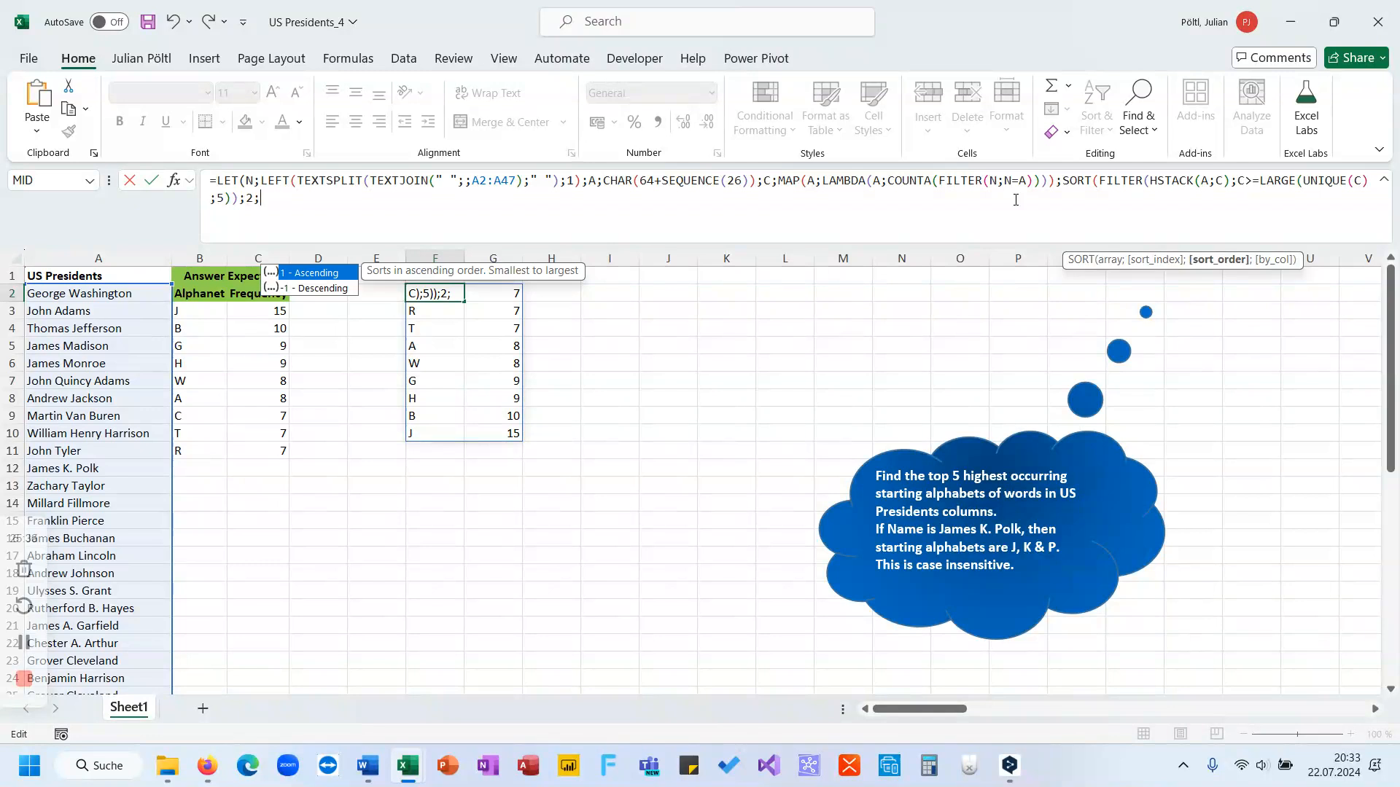
type("-1))")
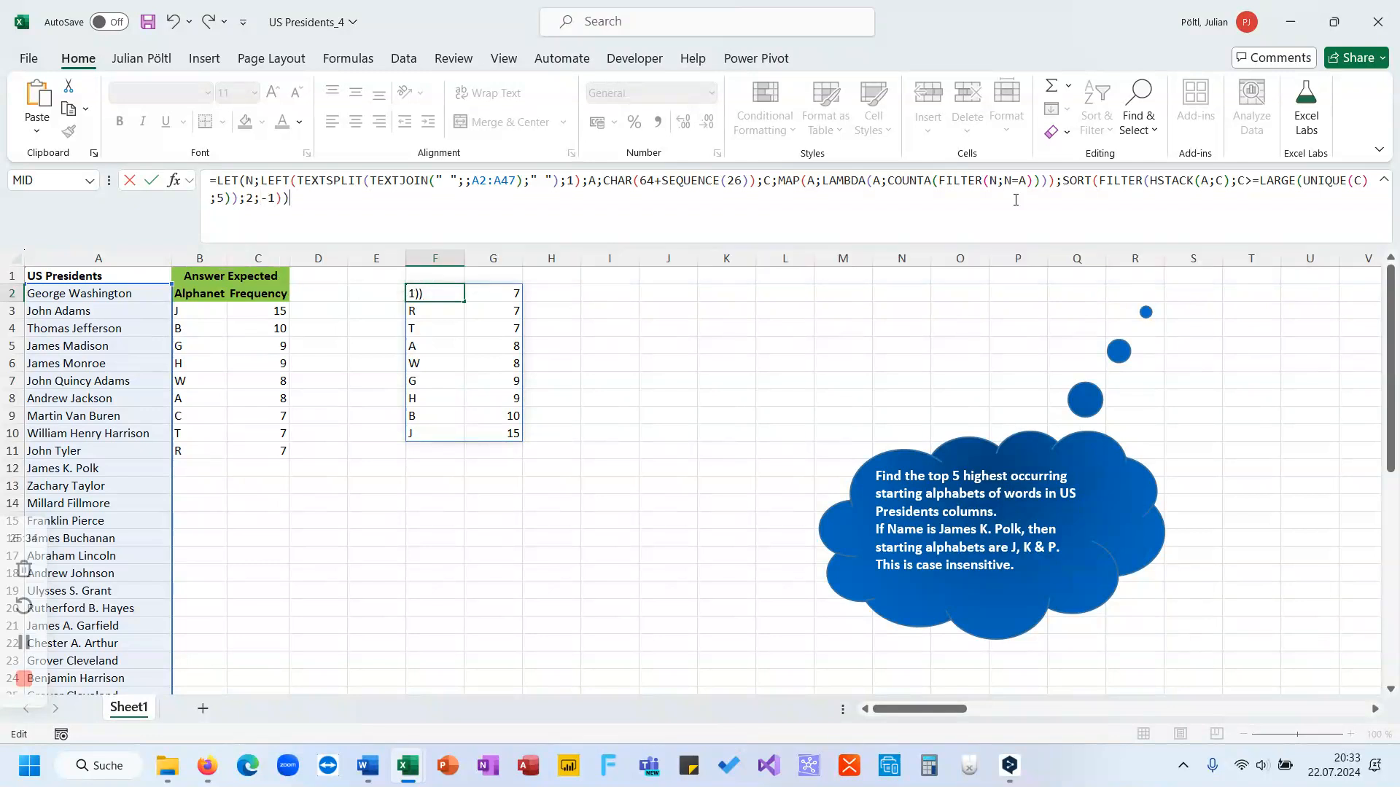
key("Return")
left_click(425, 293)
mouse_move(428, 302)
left_mouse_down()
mouse_move(430, 330)
mouse_move(434, 312)
left_mouse_up()
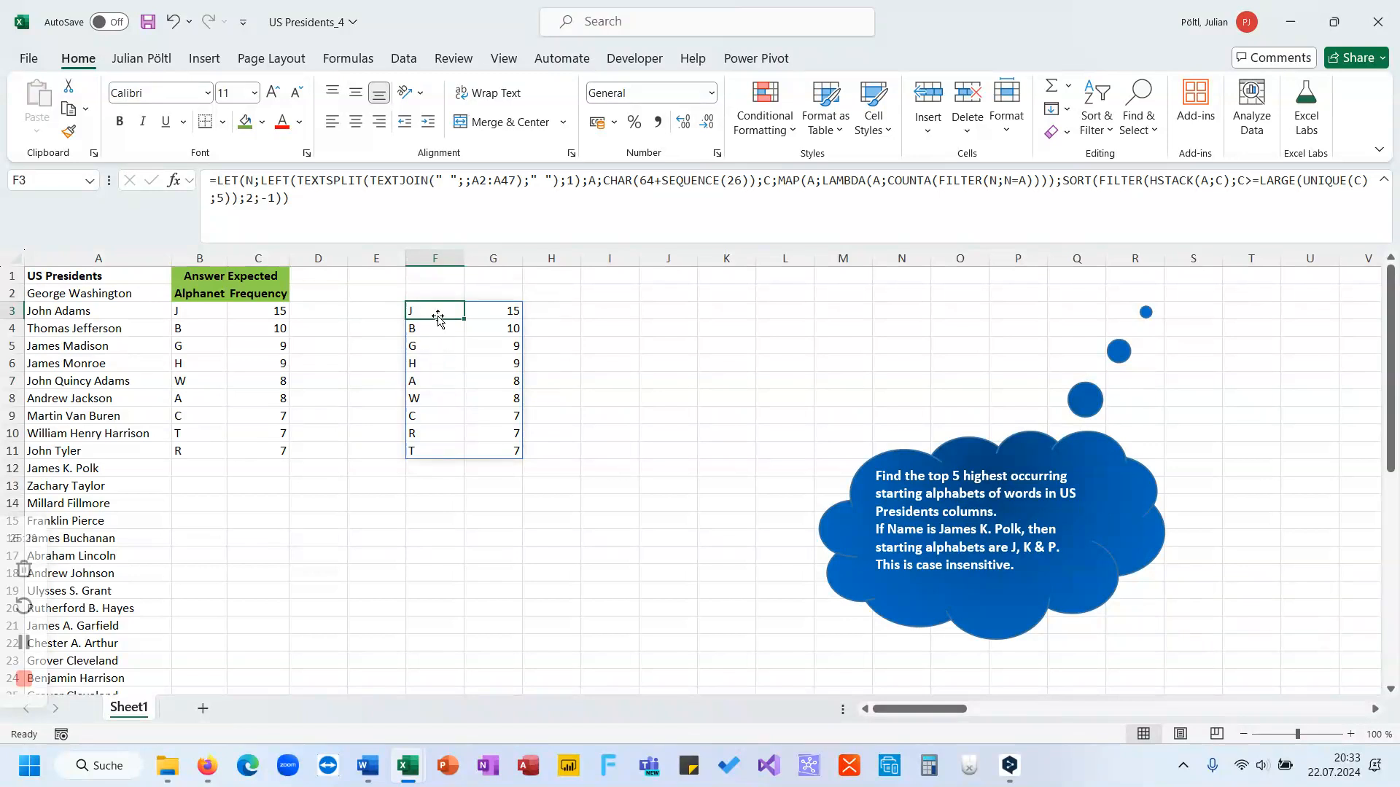
left_click(429, 483)
type("=")
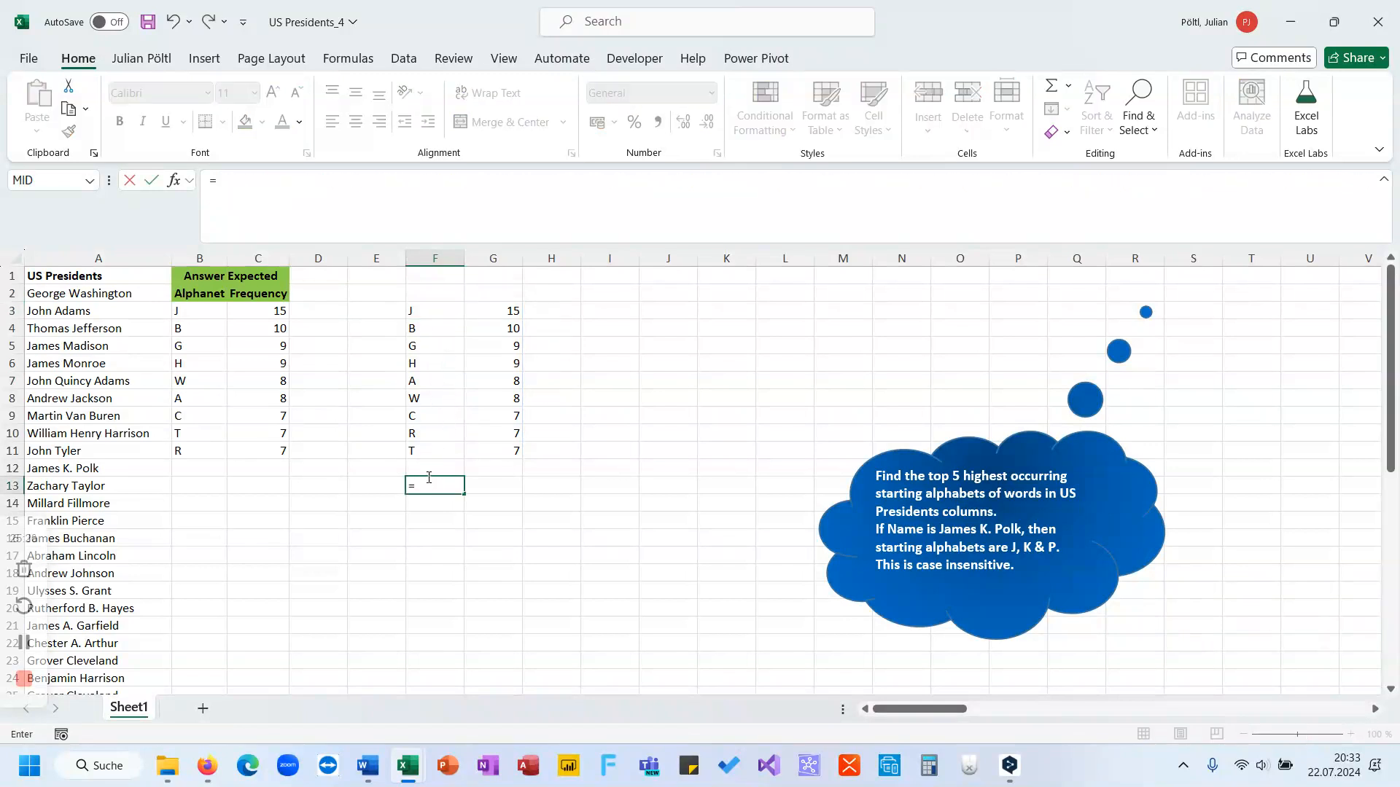
key("Escape")
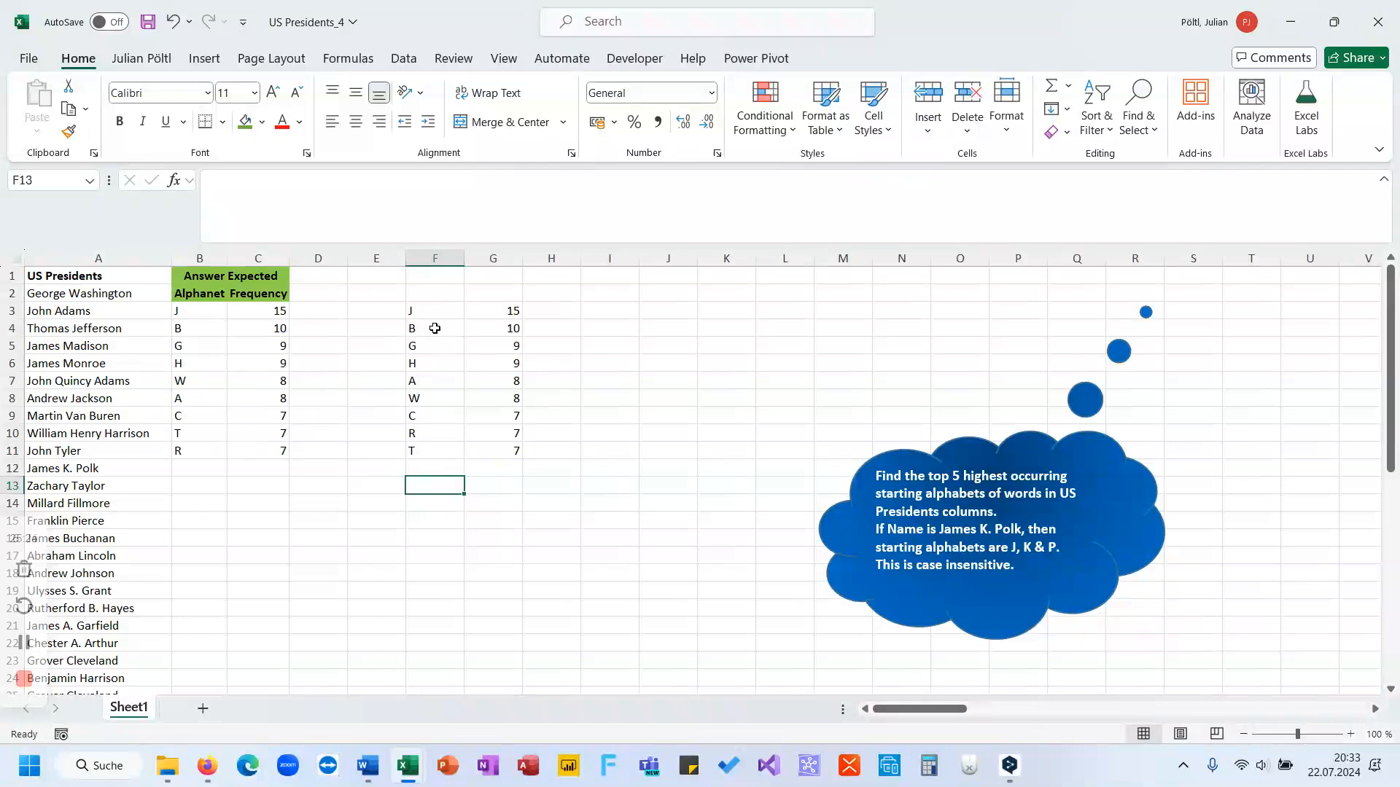
Compare the formula's letters and counts in F3:G11 with the expected answers in B3:C11
left_click(439, 366)
left_click(438, 435)
left_click(434, 450)
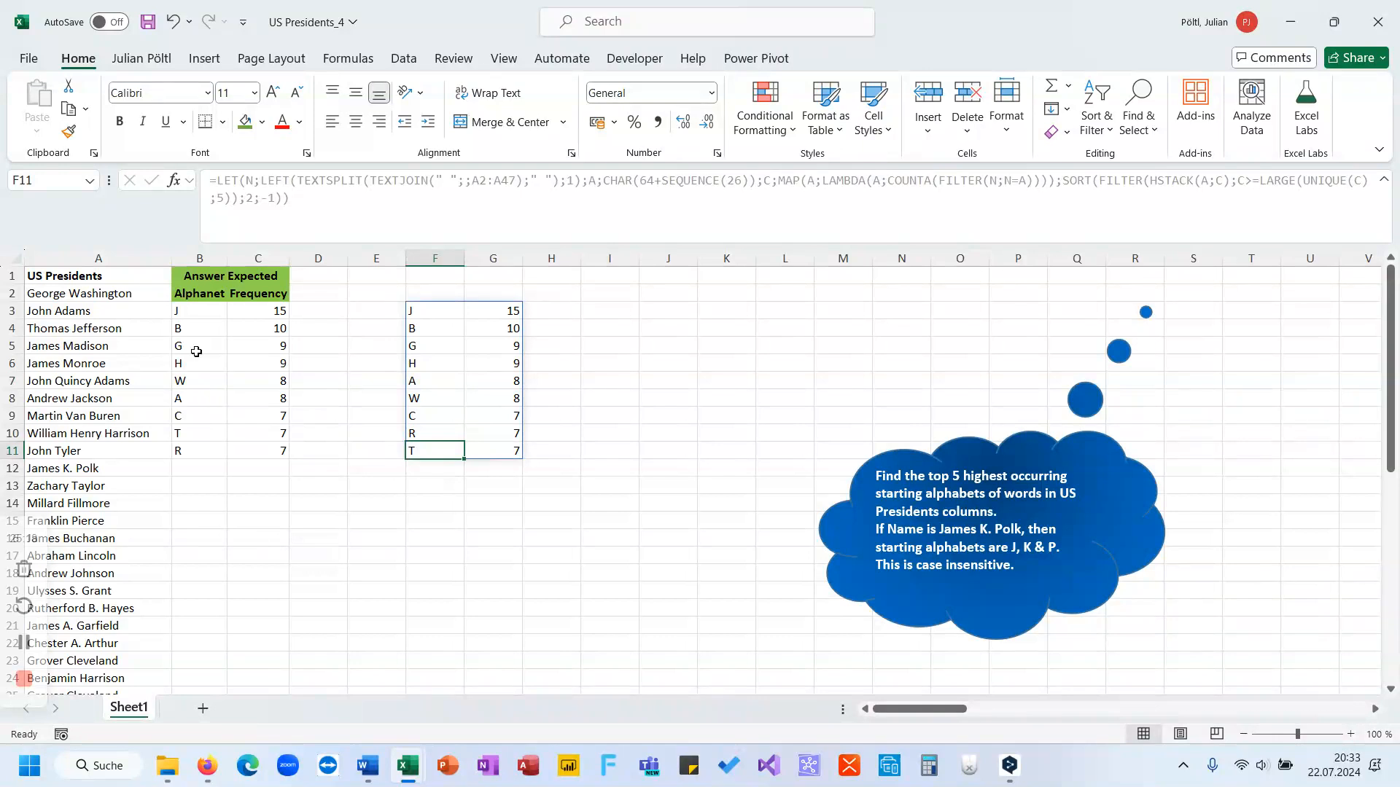
left_click_drag(195, 326, 250, 449)
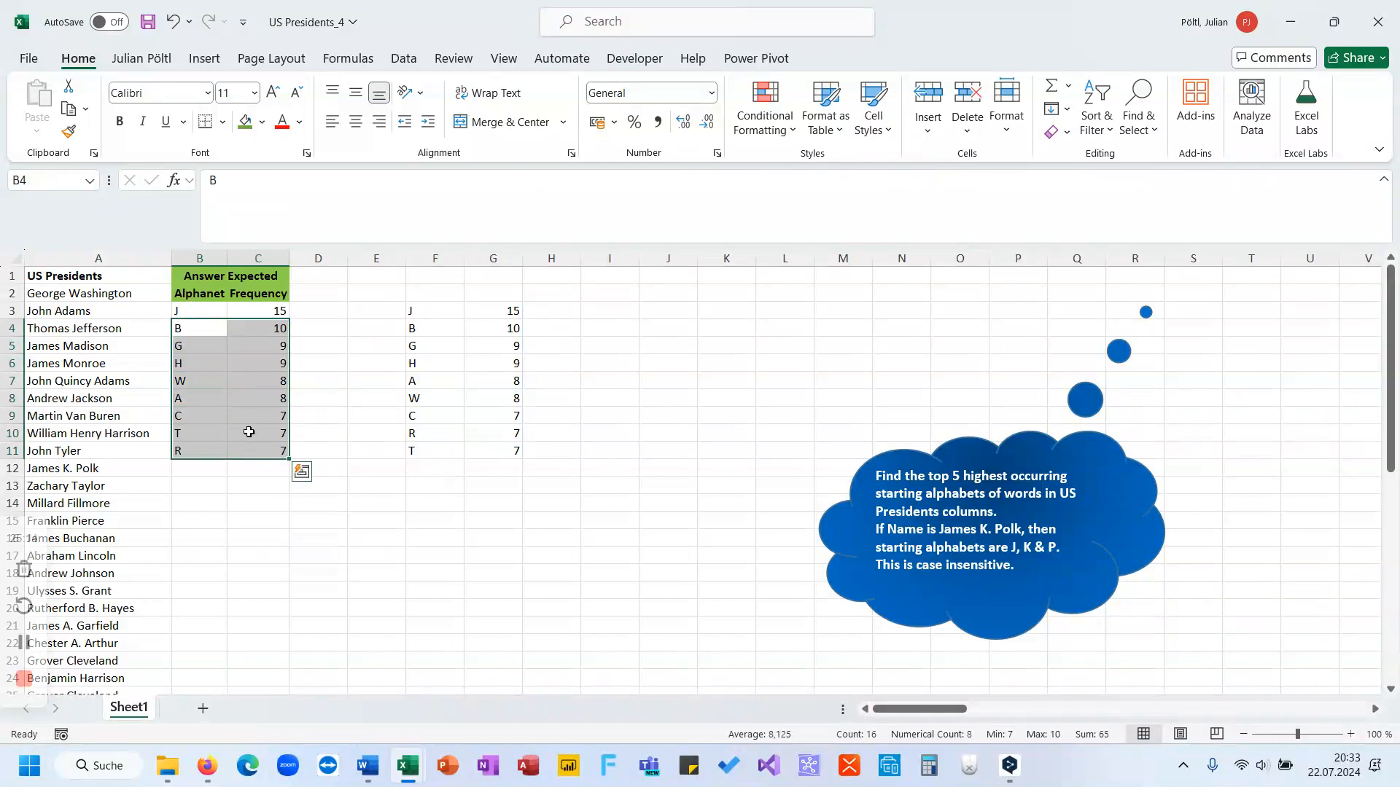
left_click(212, 383)
left_click(210, 396)
left_click(209, 417)
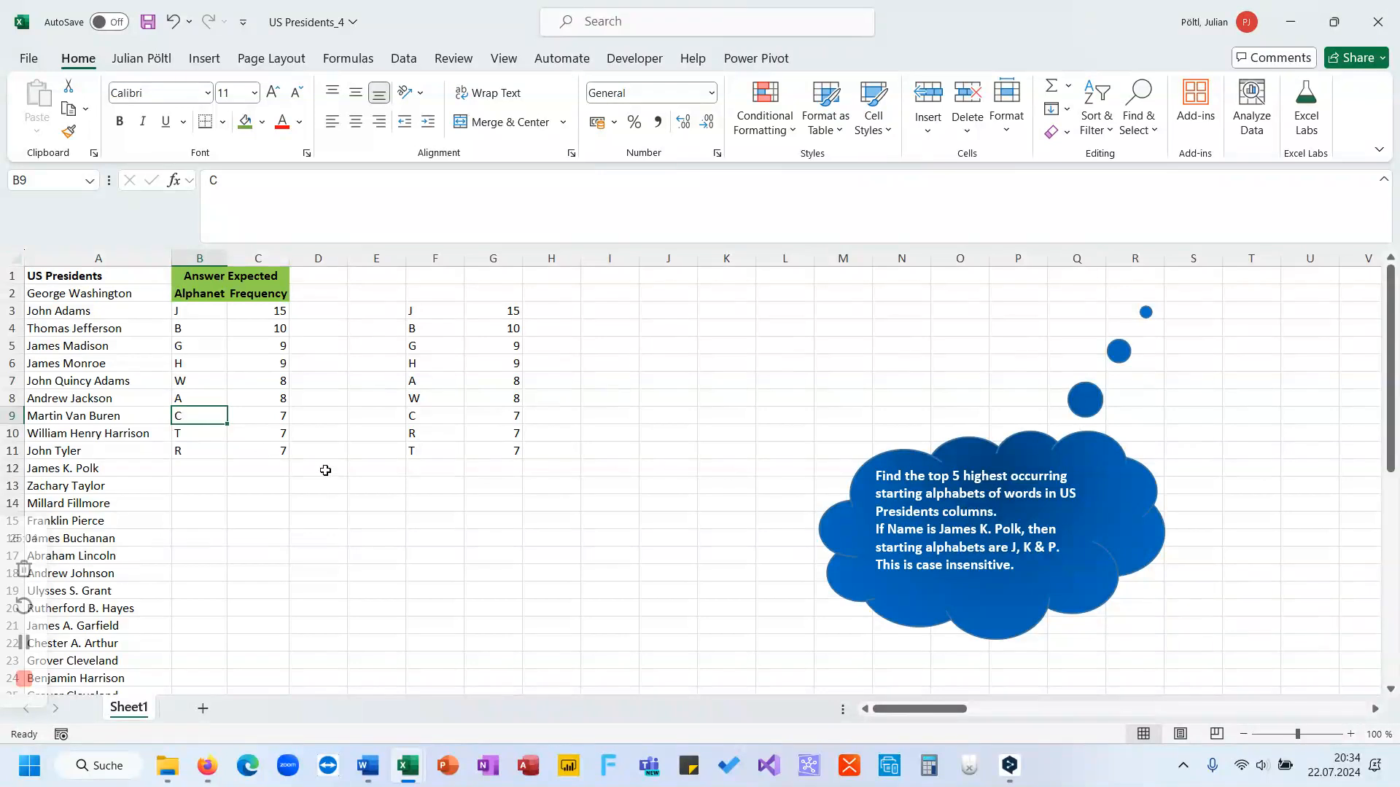
left_click(413, 481)
left_click_drag(498, 440, 435, 311)
left_click(435, 311)
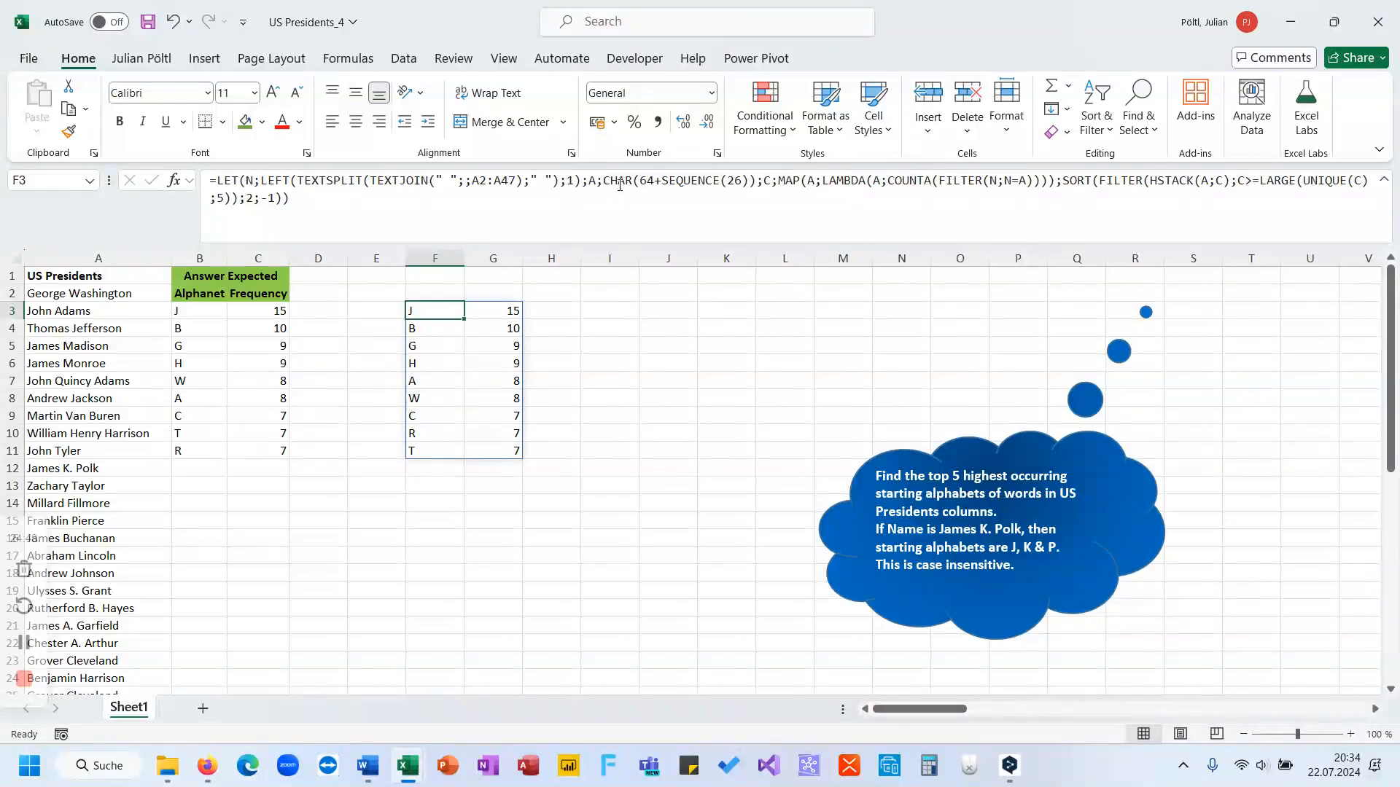
Examine the LET formula's parts: the CHAR alphabet list, the MAP with COUNTA, and the sorted FILTER with its LARGE condition
left_click_drag(756, 186, 605, 185)
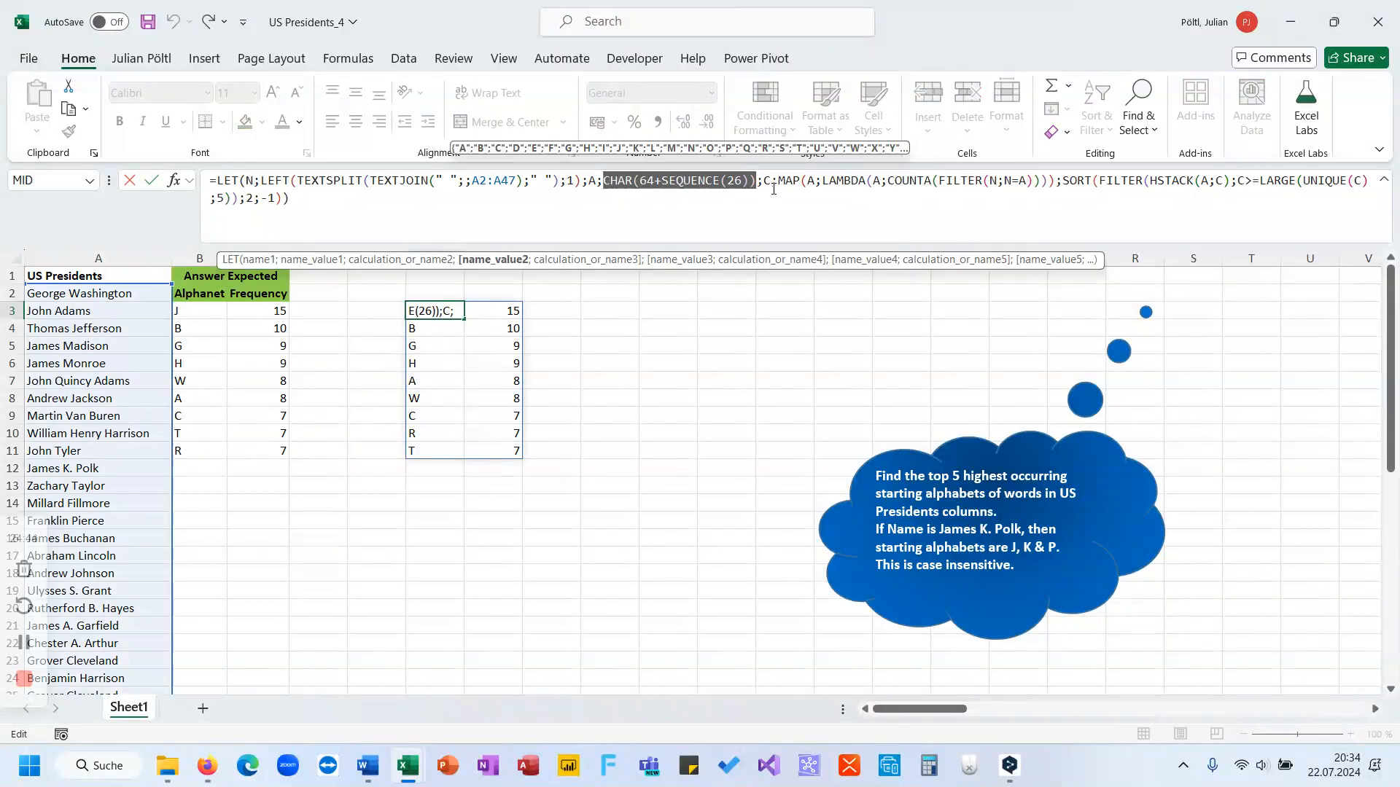
double_click(810, 182)
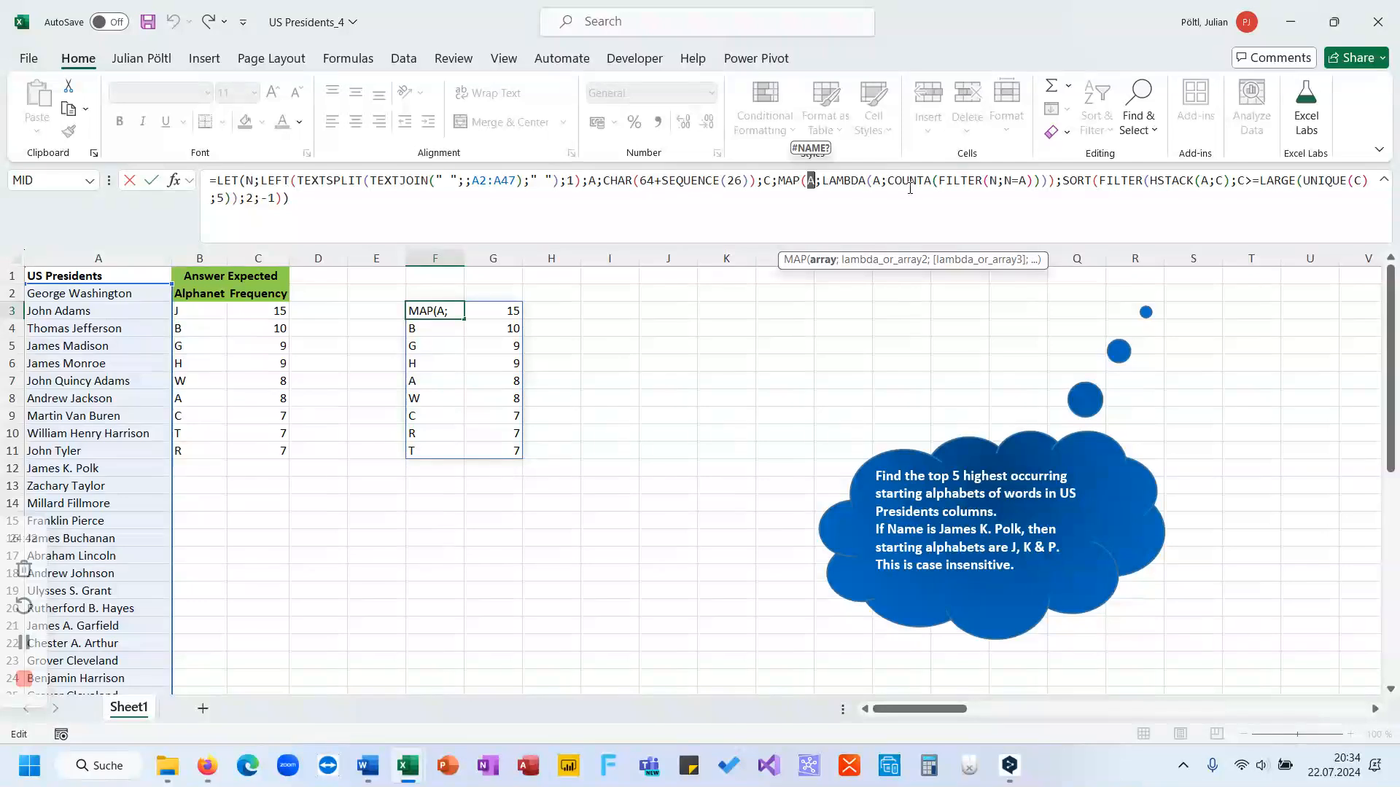
left_click_drag(888, 182, 1047, 185)
key("Escape")
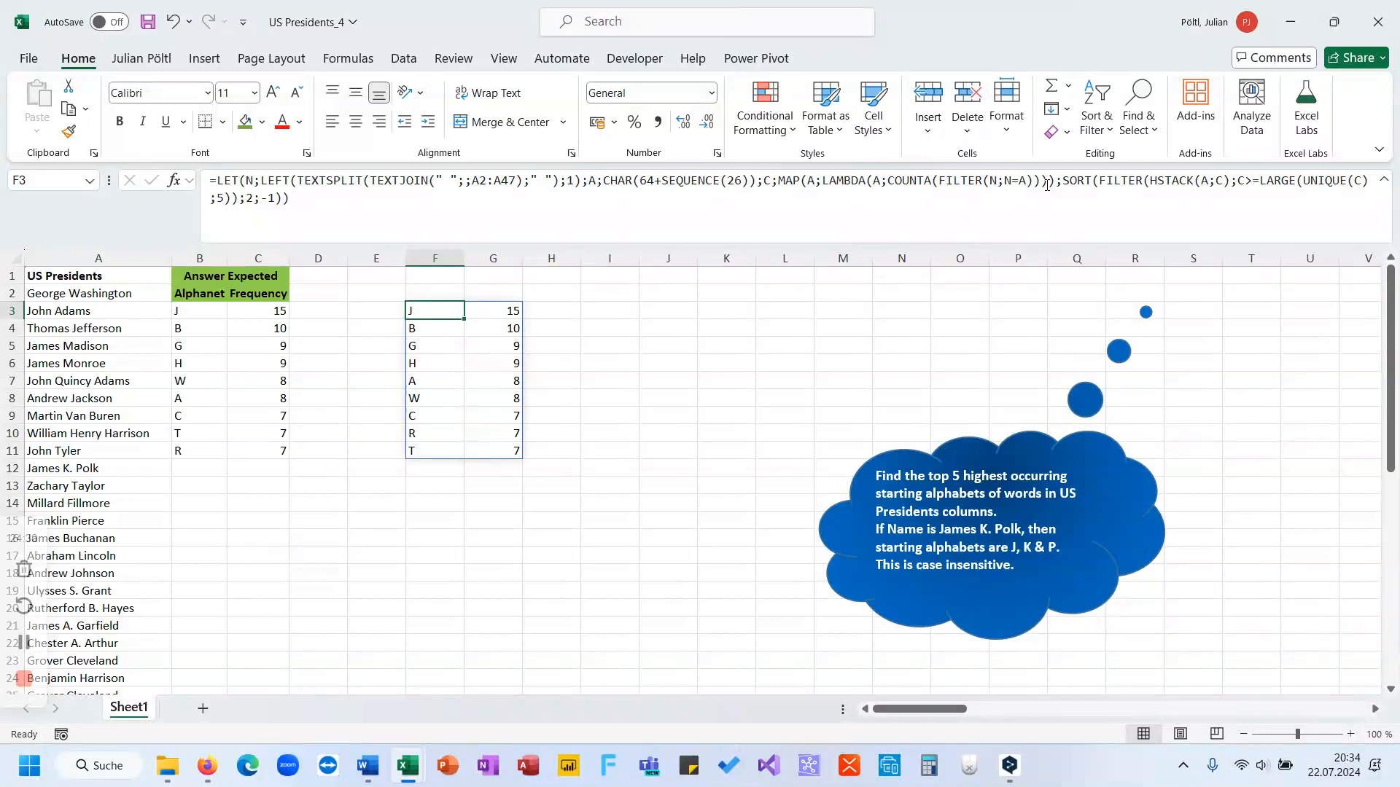
left_click_drag(1063, 185, 1097, 200)
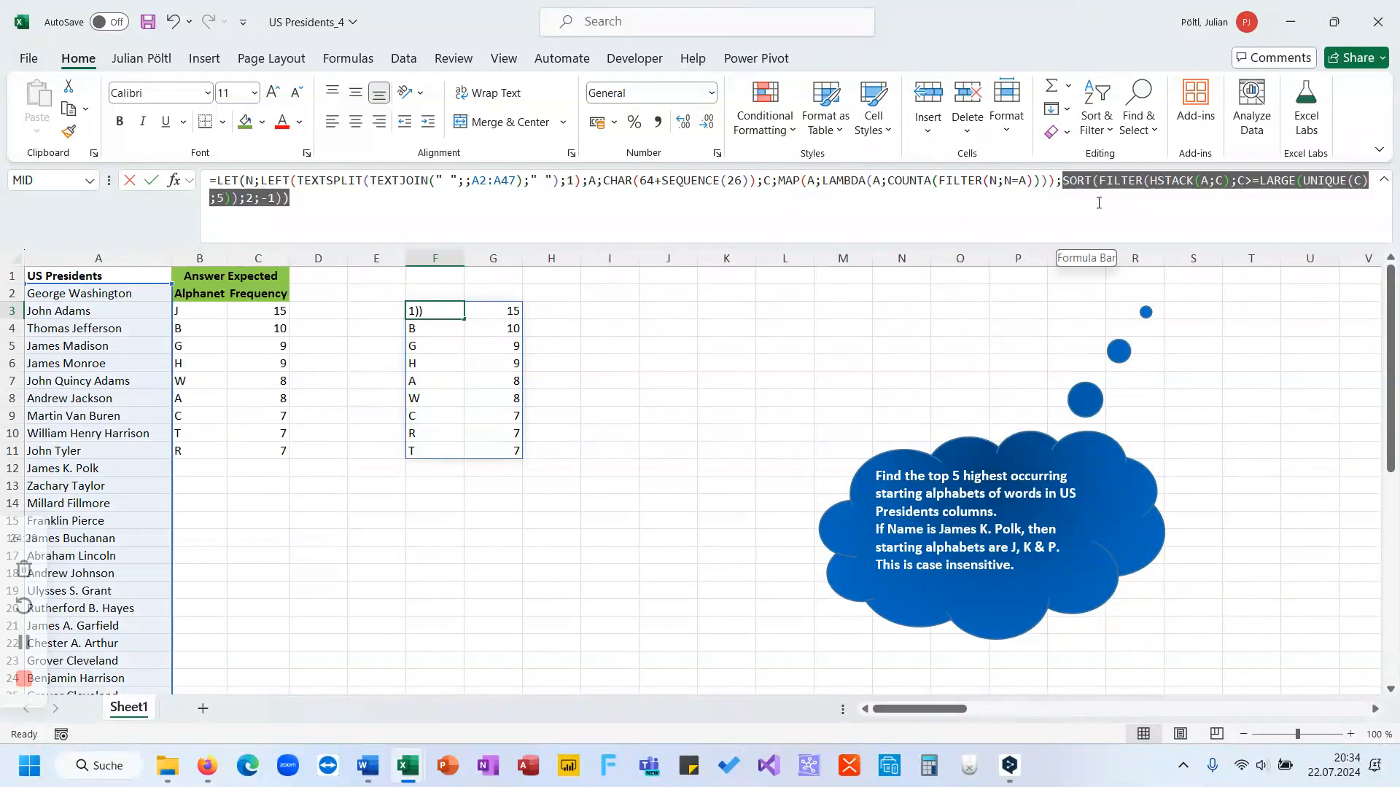
left_click(1097, 191)
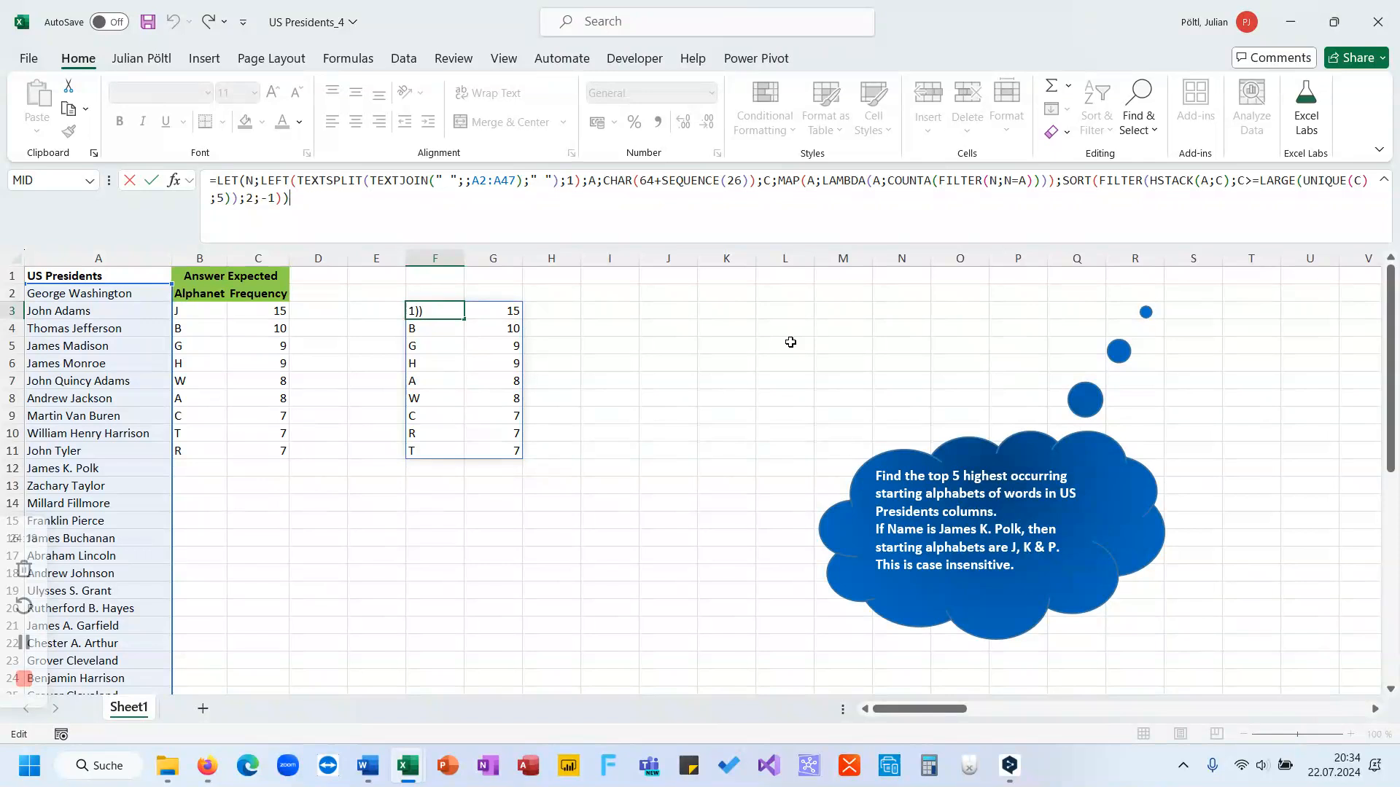
left_click_drag(1098, 184, 1241, 181)
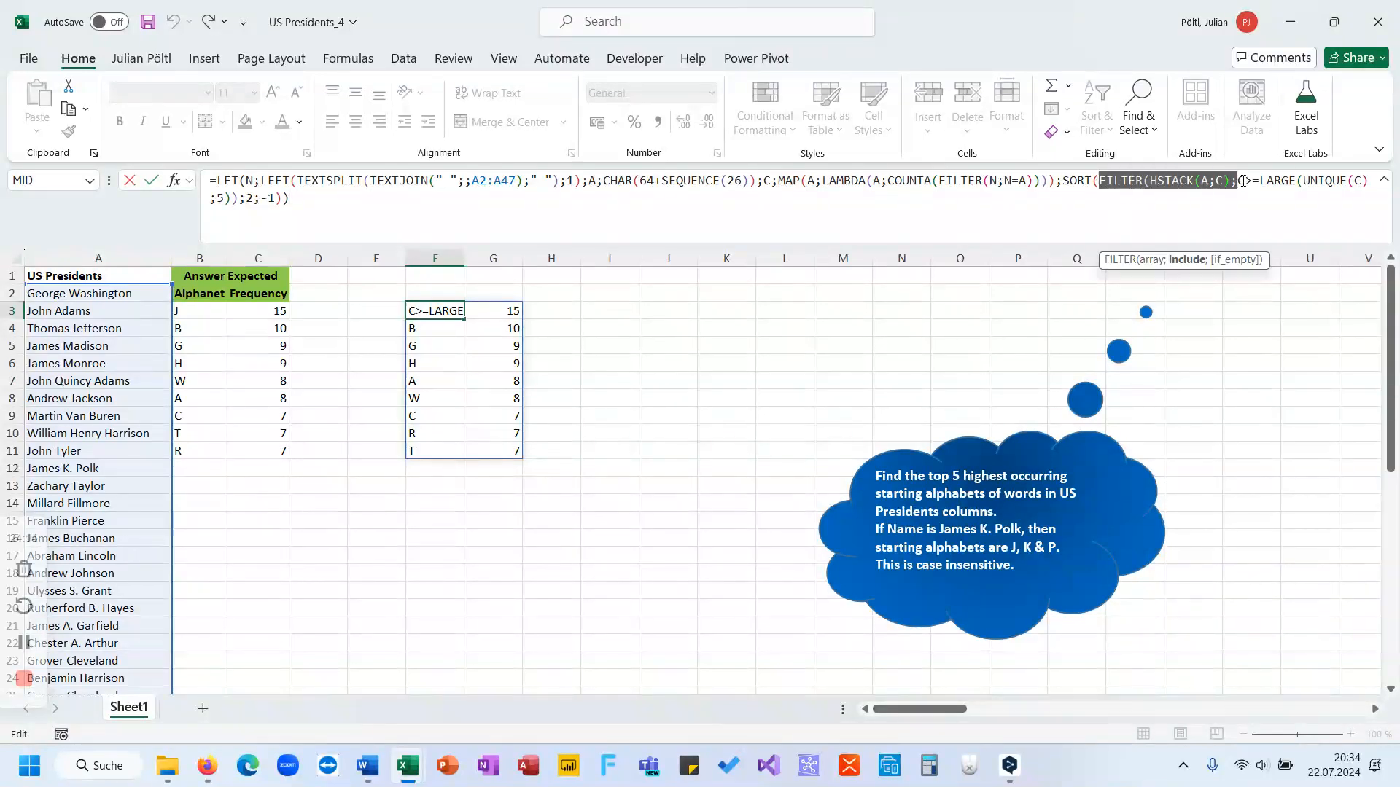
left_click(1242, 181)
key("ctrl+shift+End")
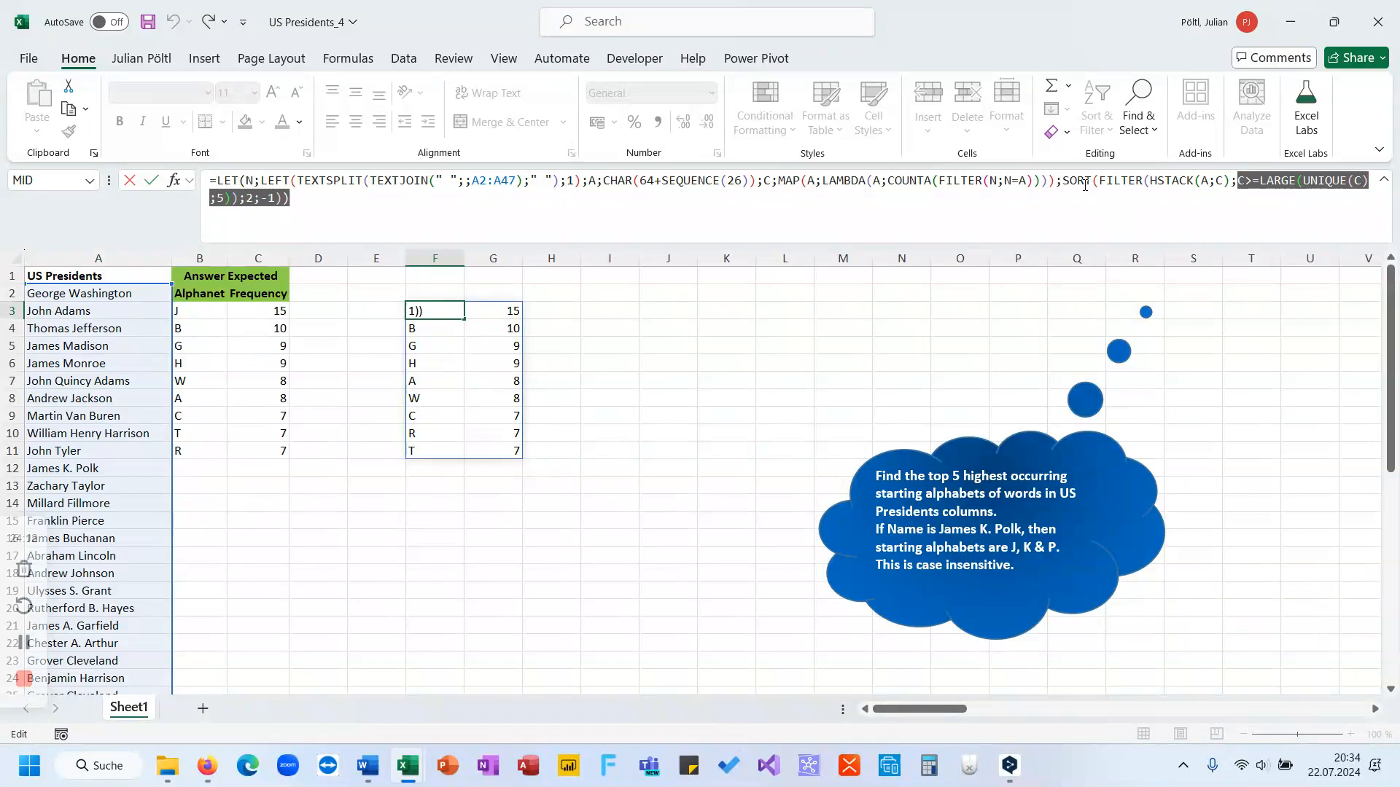
Copy the whole LET formula and paste it into the open Word document over the selected LAMBDA text
key("ctrl+a")
key("ctrl+c")
left_click(367, 767)
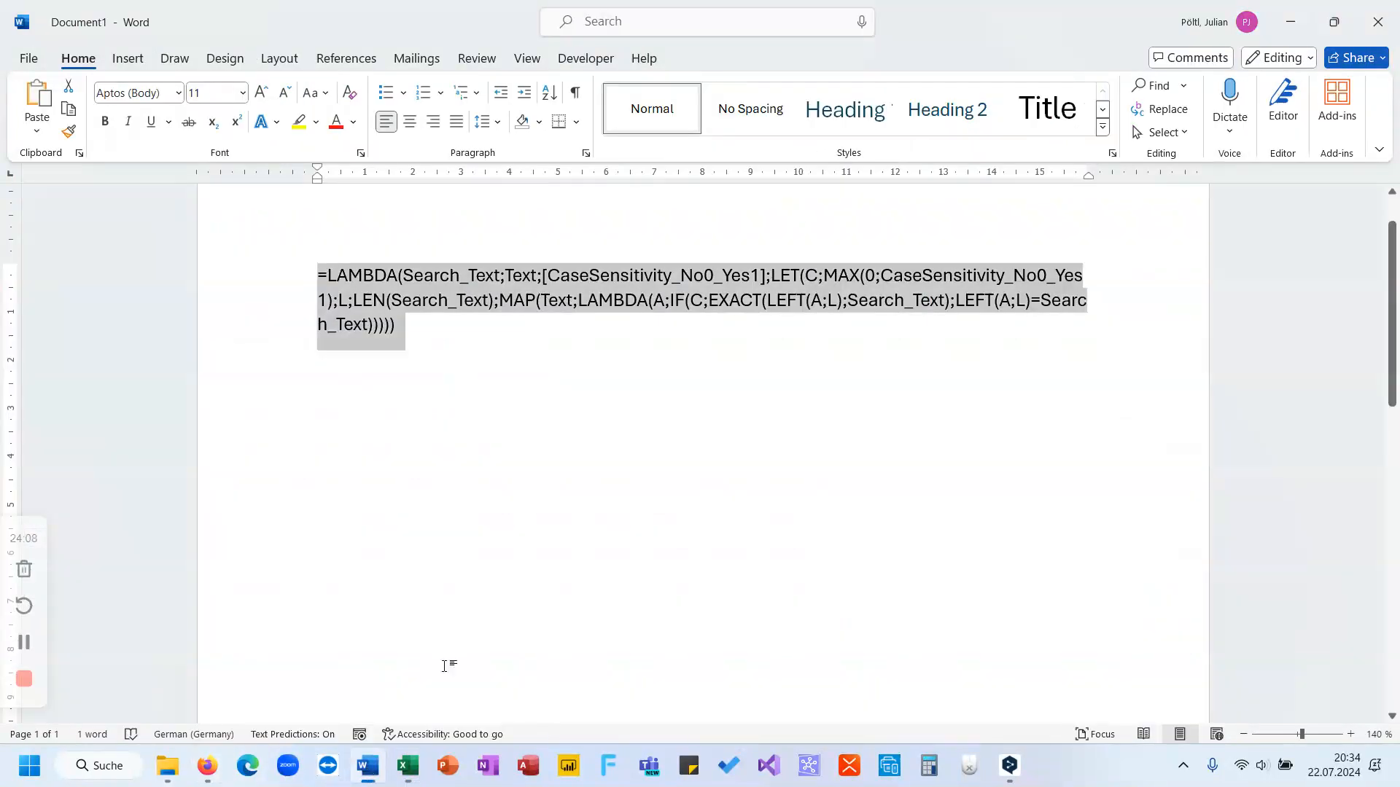
key("ctrl+v")
Replace all semicolons in the pasted formula with commas
key("ctrl+h")
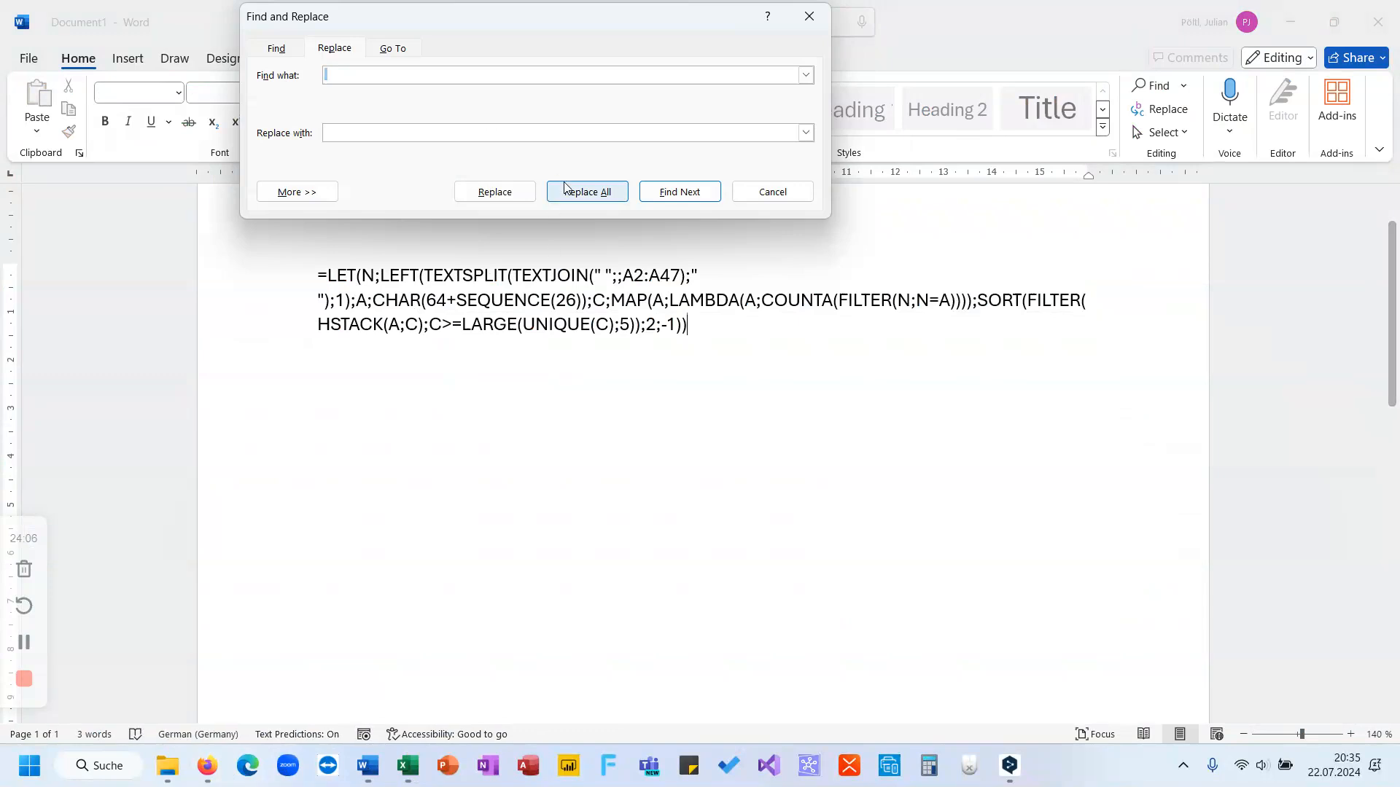
left_click(569, 193)
left_click(704, 429)
scroll(704, 438, "down", 1)
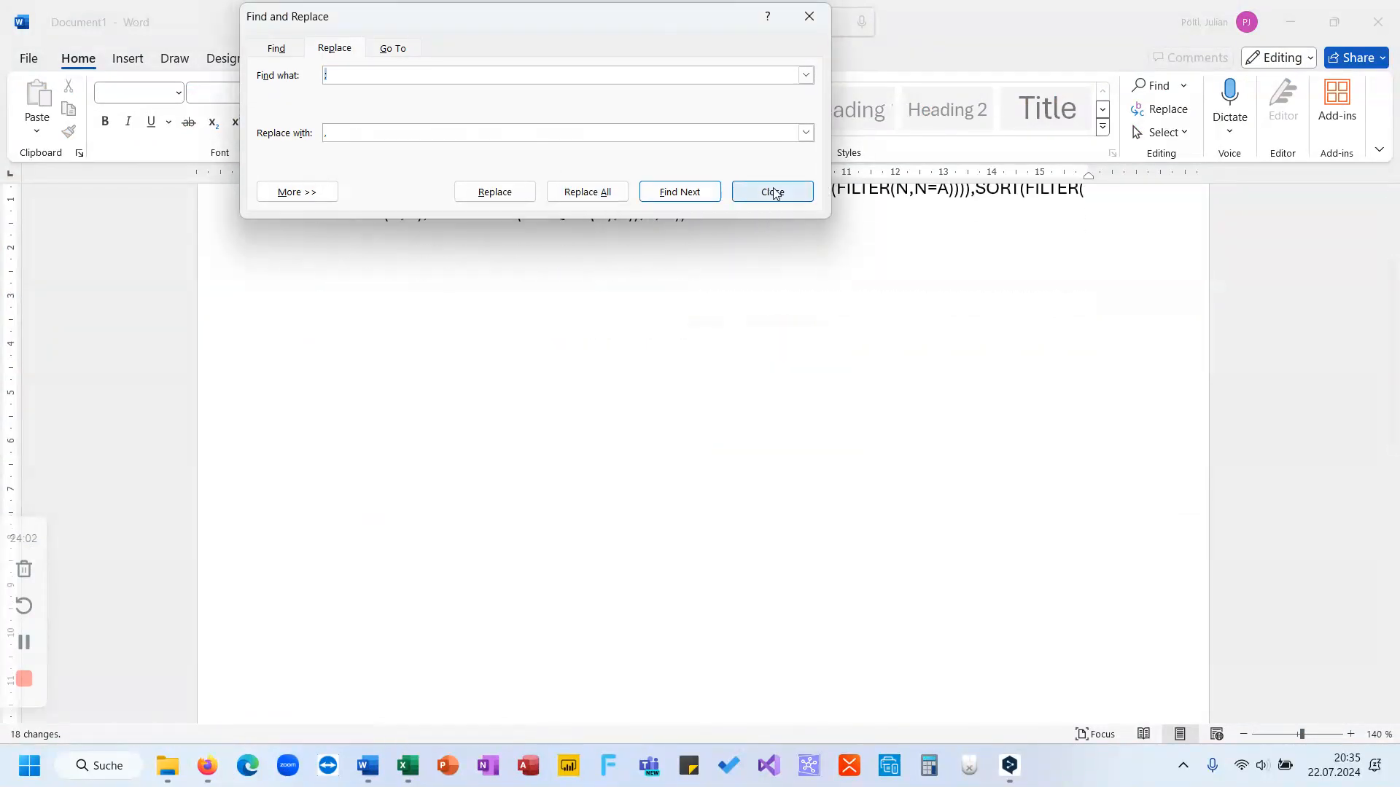
left_click(770, 196)
Switch to the LinkedIn challenge post in Firefox and paste the comma-separated formula into the comment field
mouse_move(210, 775)
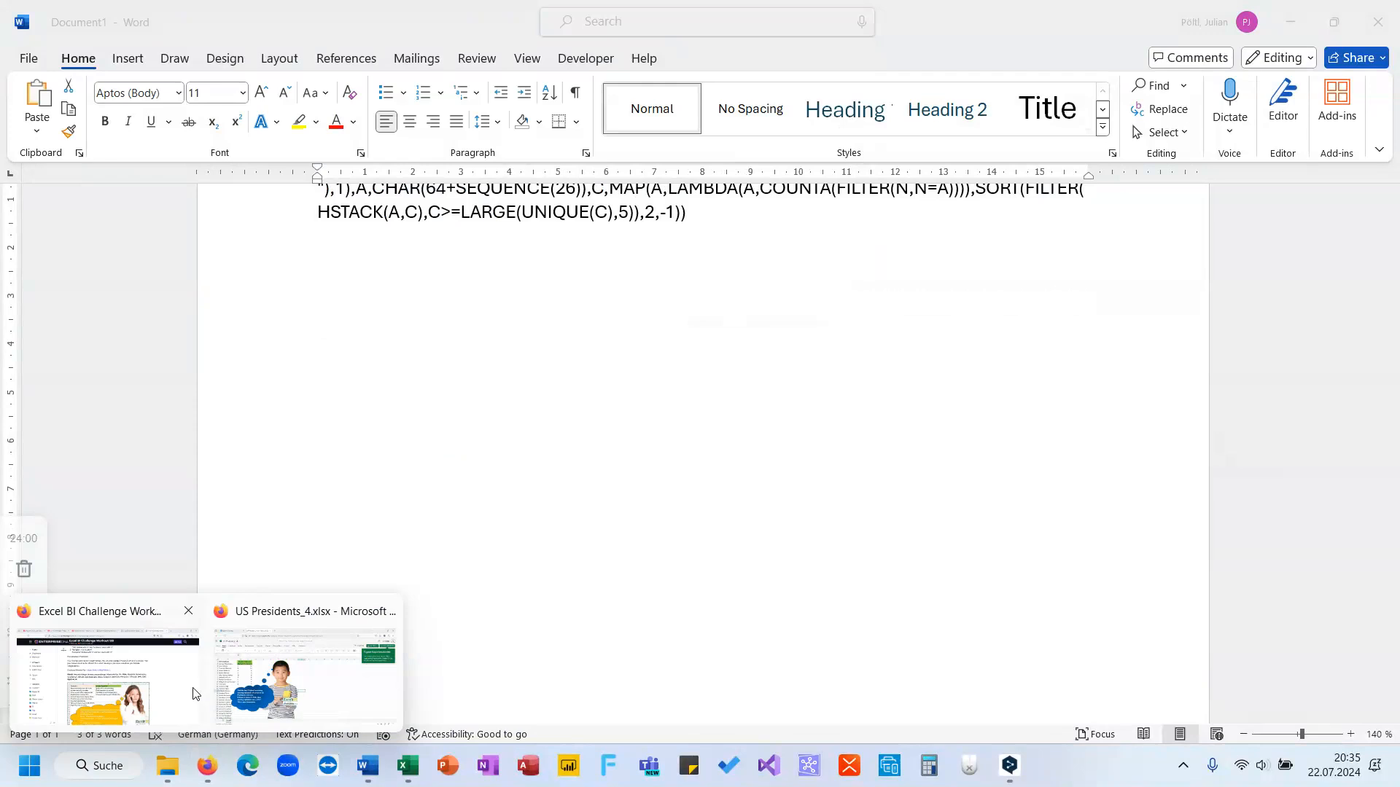
left_click(299, 664)
left_click(211, 8)
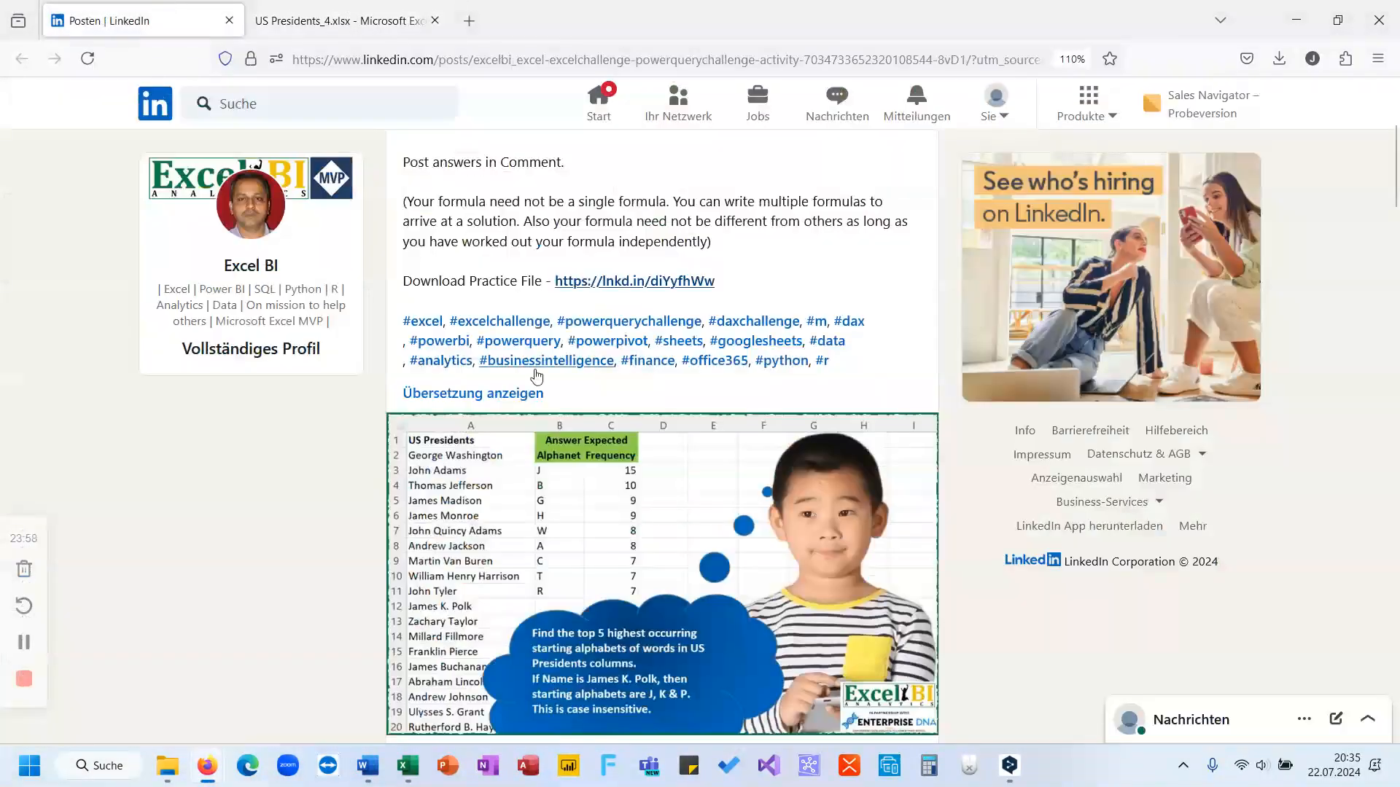
scroll(530, 375, "down", 5)
left_click(554, 391)
key("ctrl+v")
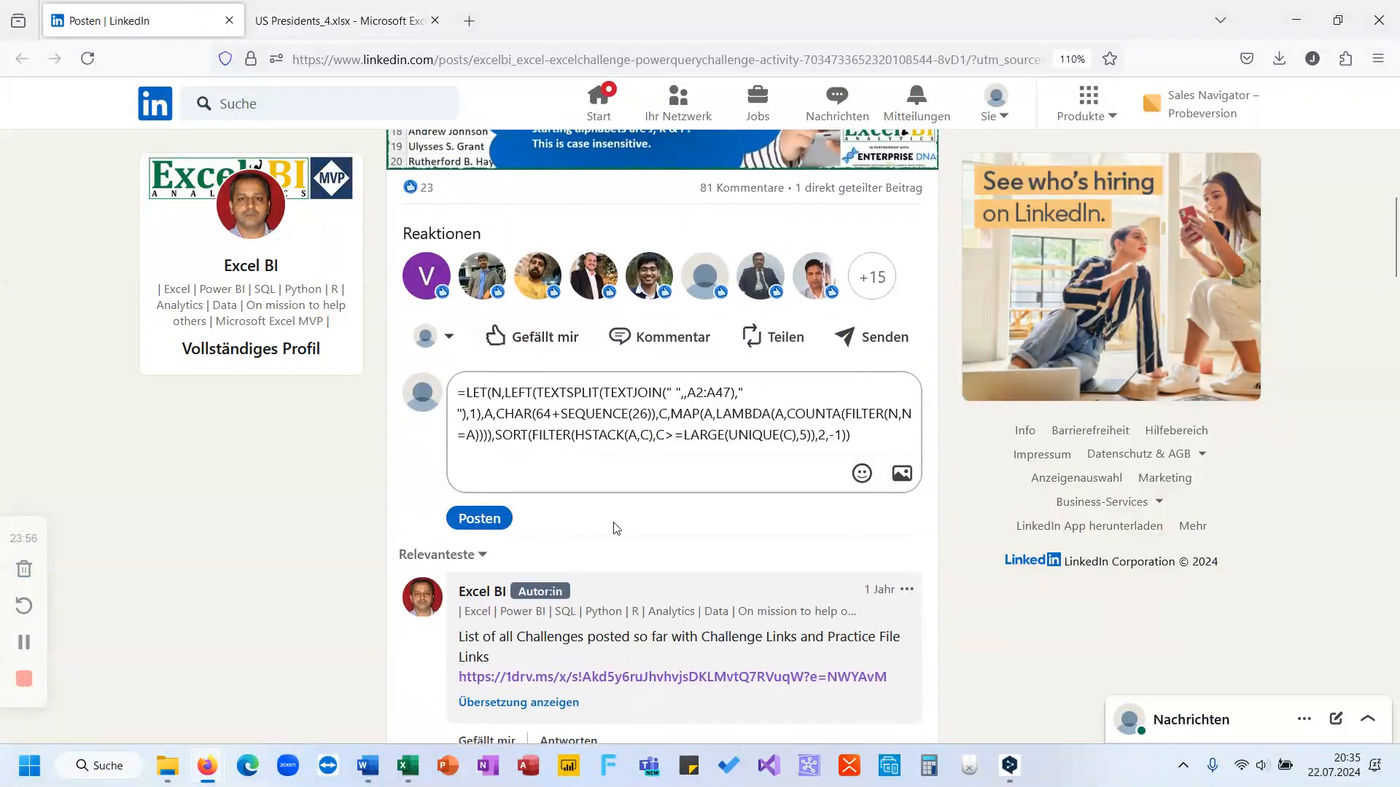
Review the solutions other people posted in the challenge's comments
scroll(615, 540, "down", 10)
scroll(614, 527, "up", 5)
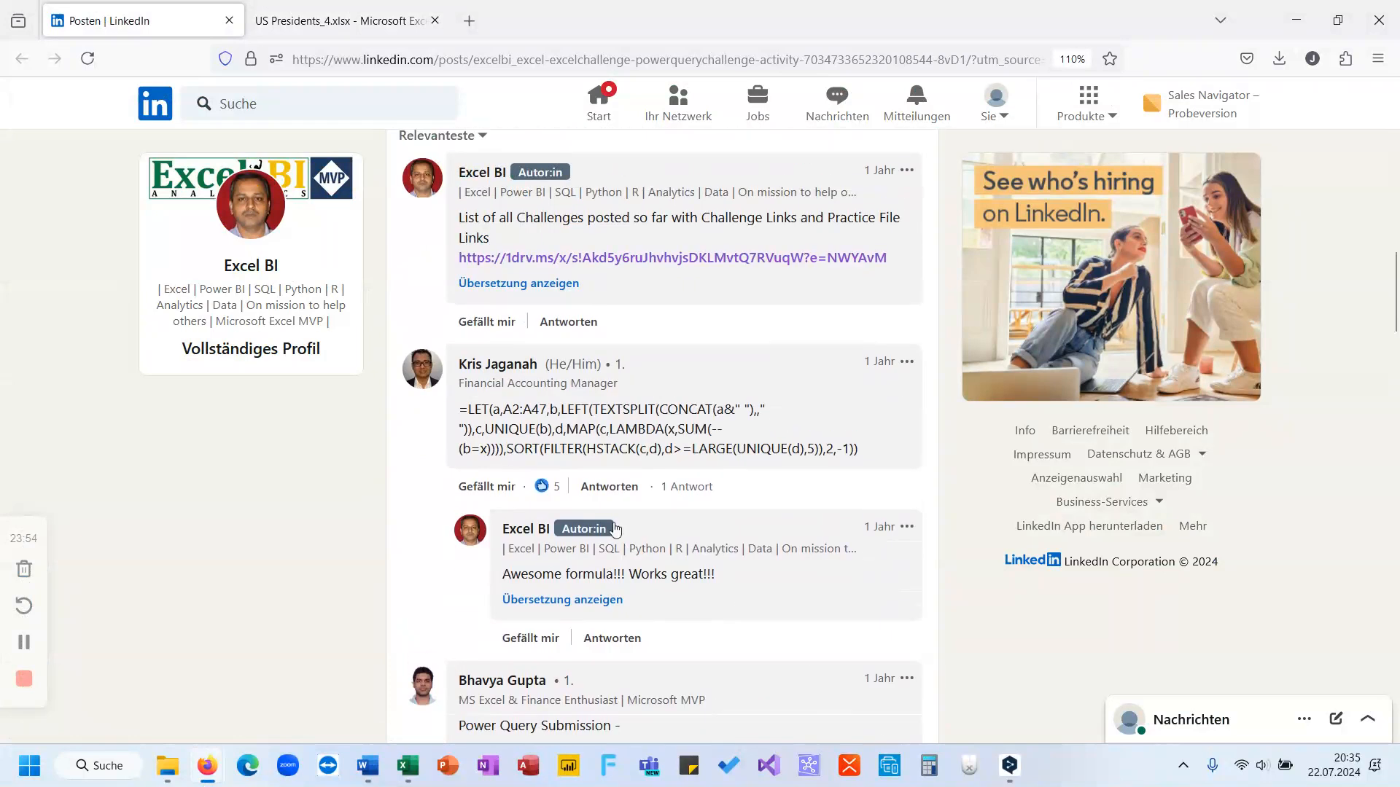
scroll(713, 438, "up", 2)
scroll(713, 438, "up", 1)
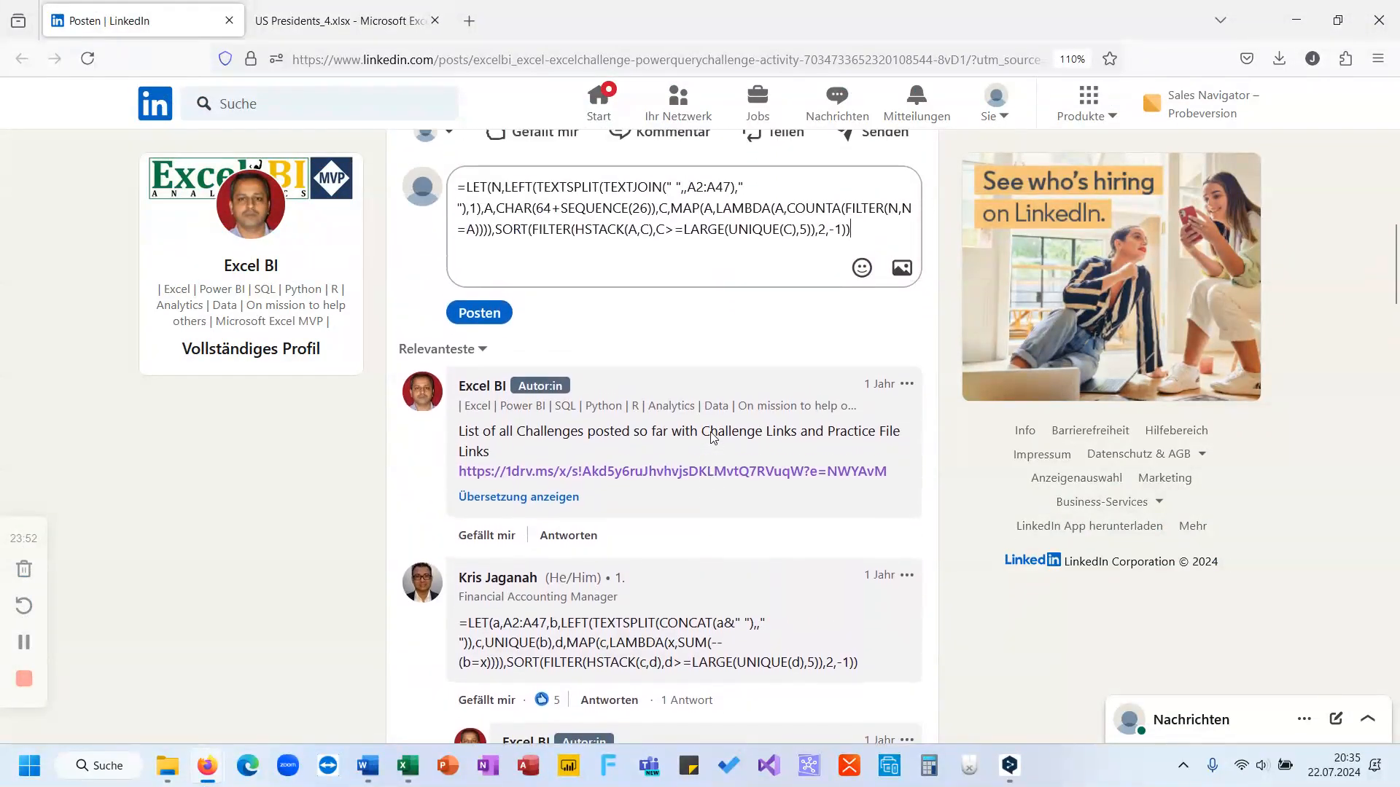
scroll(666, 653, "down", 13)
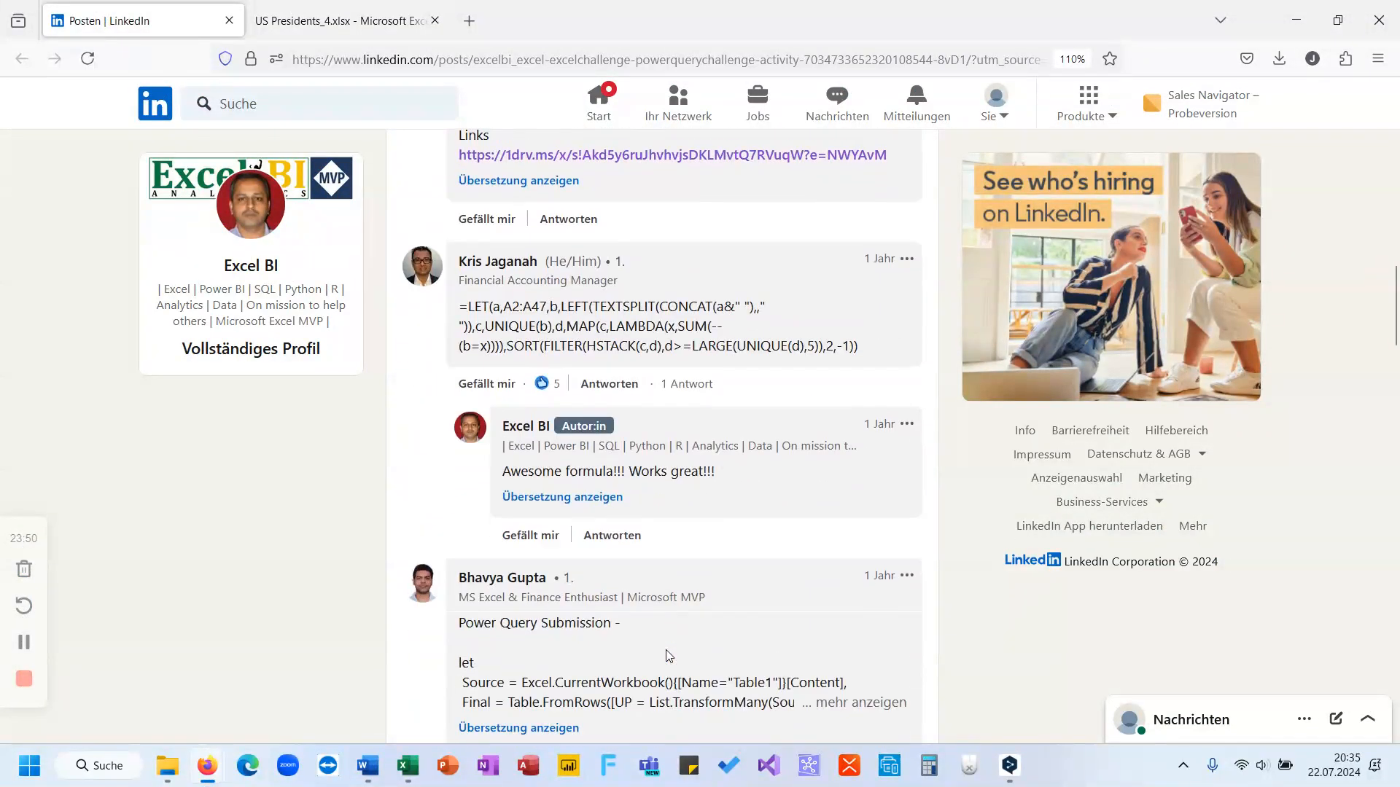
scroll(662, 397, "down", 4)
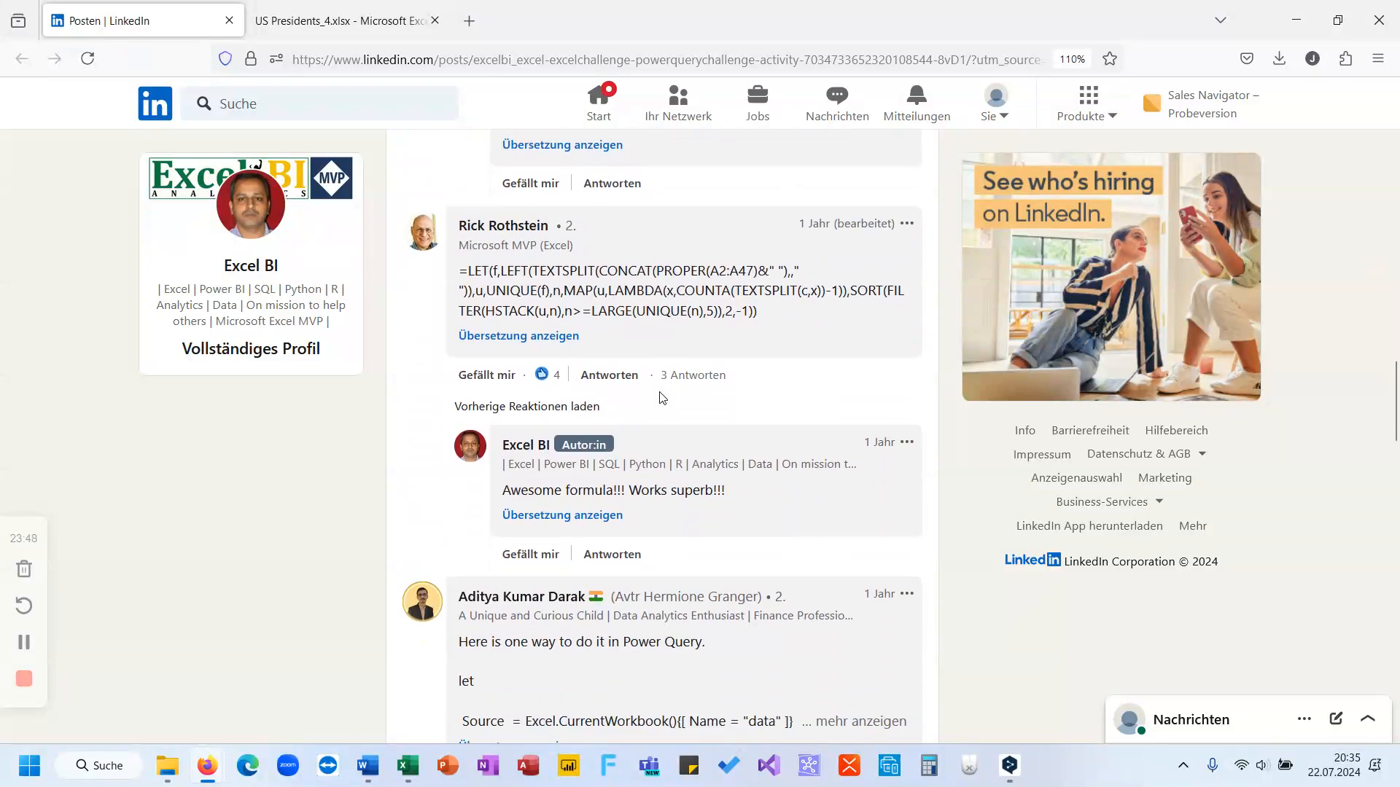
scroll(661, 397, "up", 2)
scroll(661, 398, "up", 18)
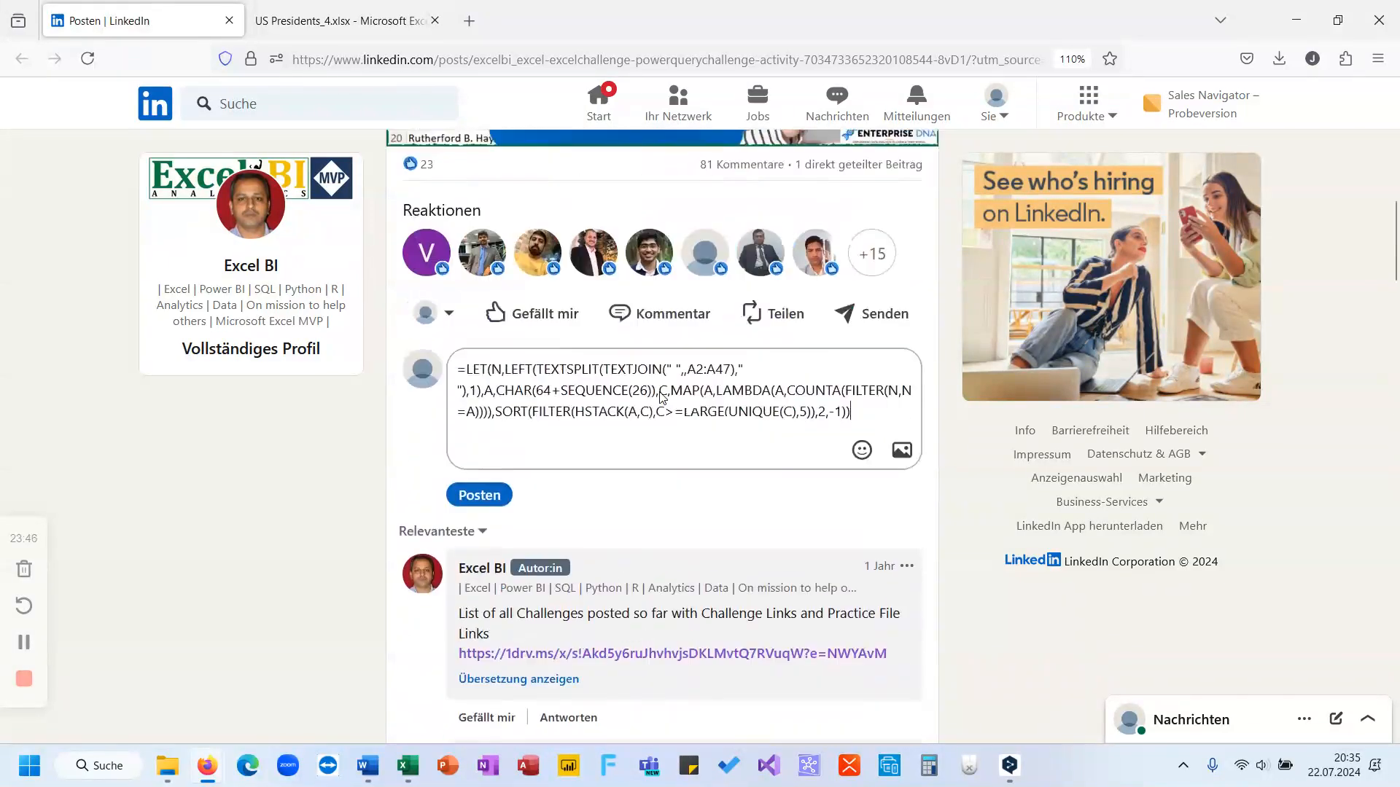
Publish the formula as a comment on the challenge post and return to the challenge description
left_click(478, 542)
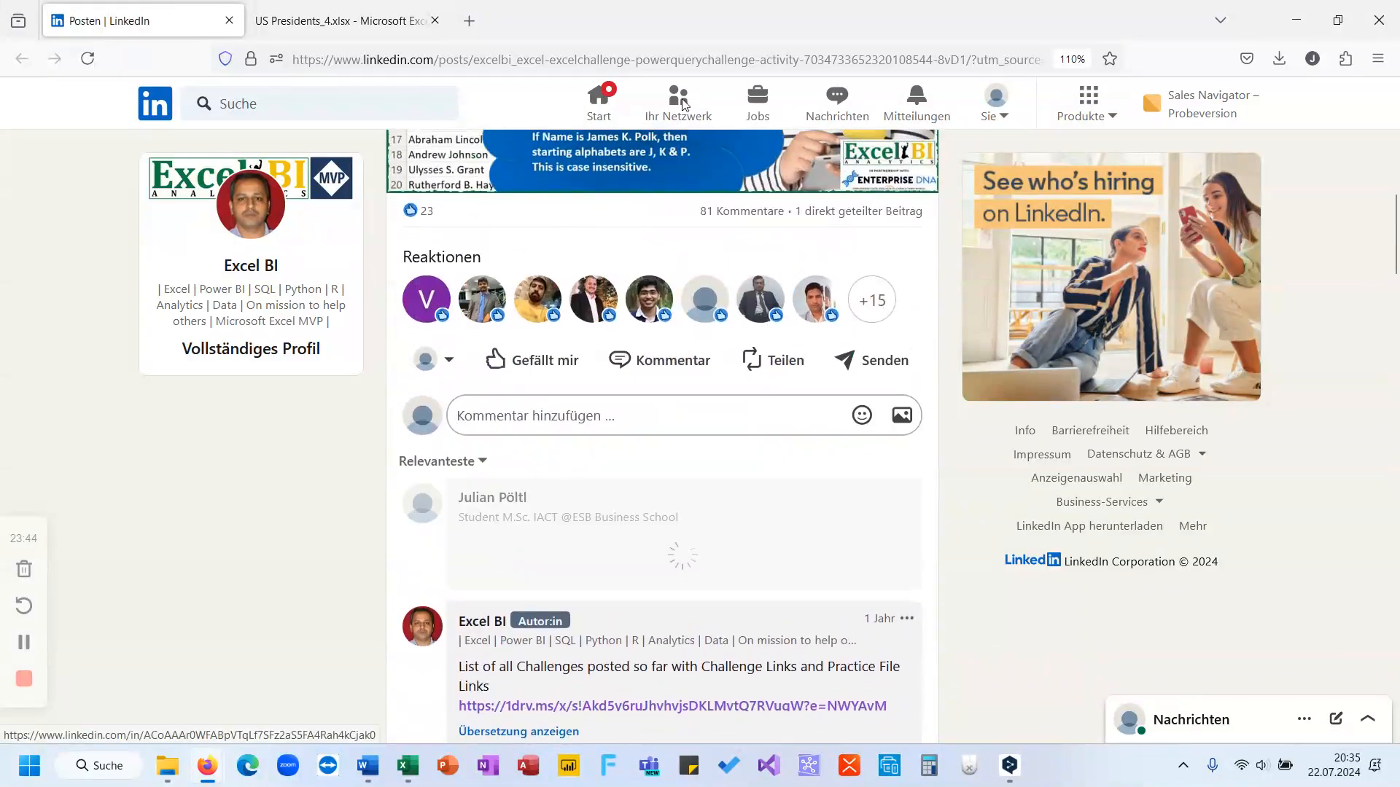
scroll(844, 141, "up", 2)
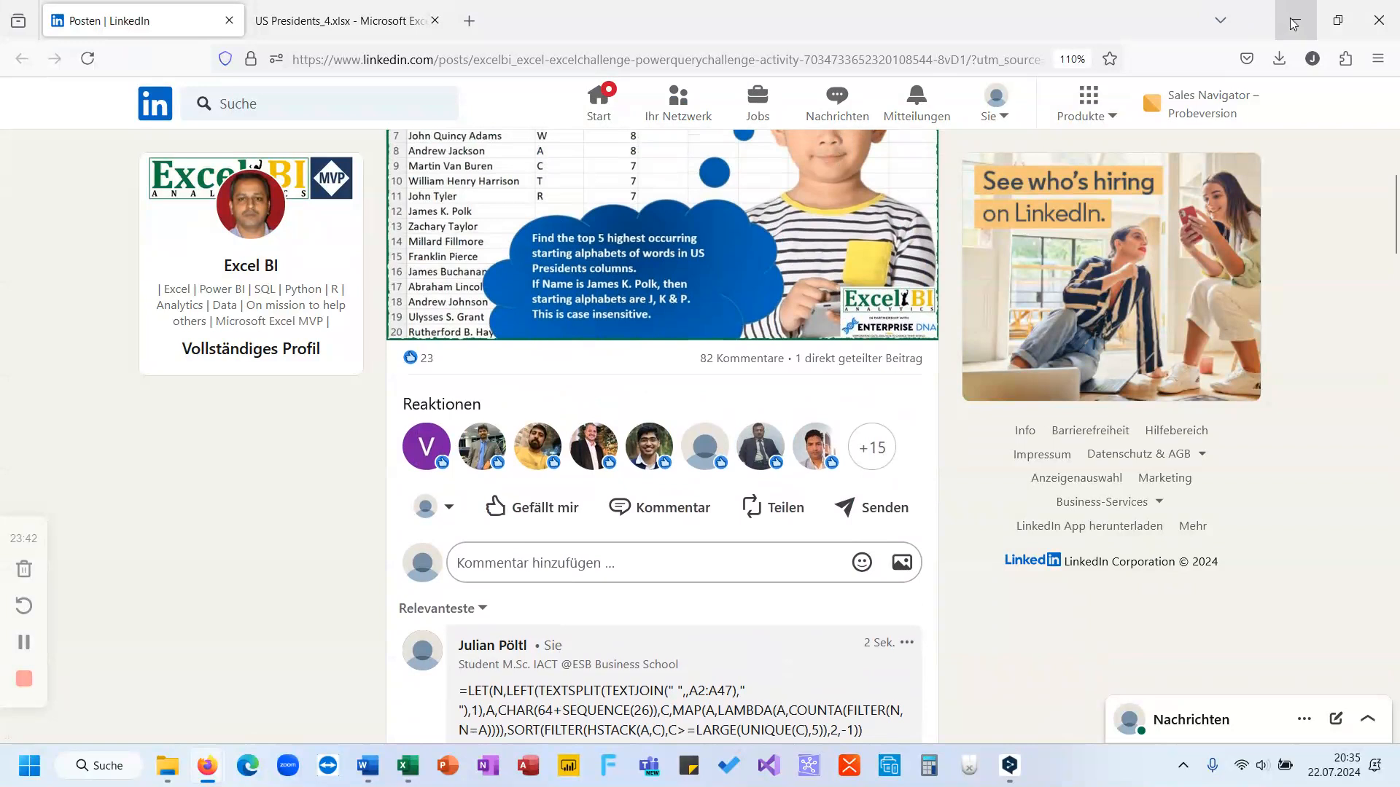
scroll(475, 394, "up", 7)
scroll(474, 394, "up", 1)
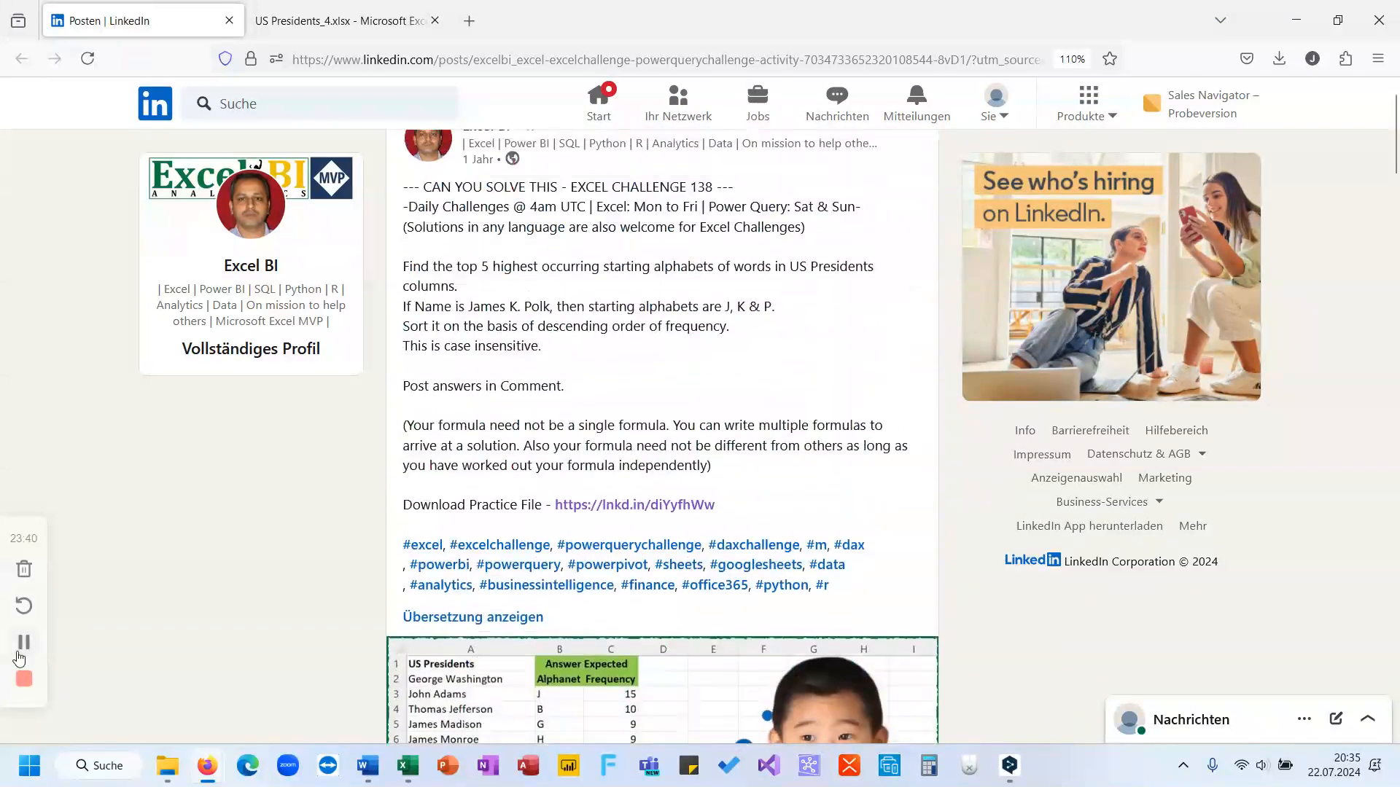